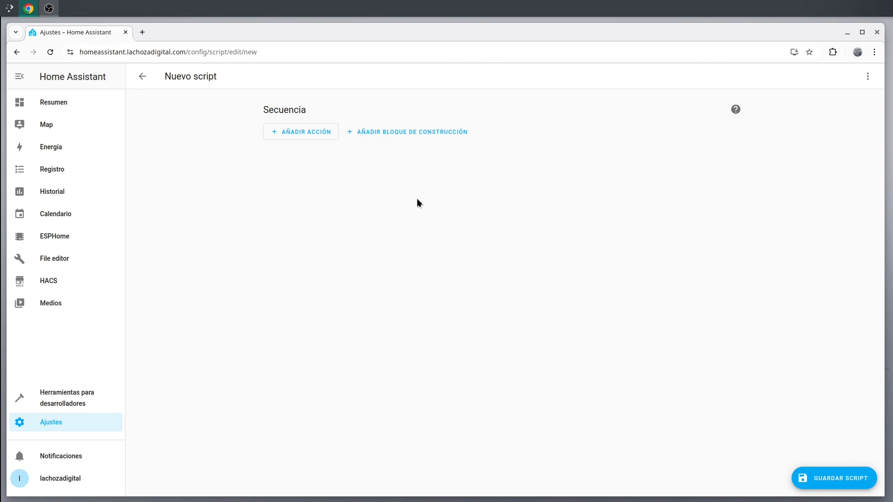
Add a repeat building block to the script sequence and set its count to 4
{"action": "left_click", "coordinate": [416, 132]}
{"action": "scroll", "coordinate": [464, 319], "scroll_direction": "down", "scroll_amount": 1}
{"action": "scroll", "coordinate": [465, 321], "scroll_direction": "down", "scroll_amount": 4}
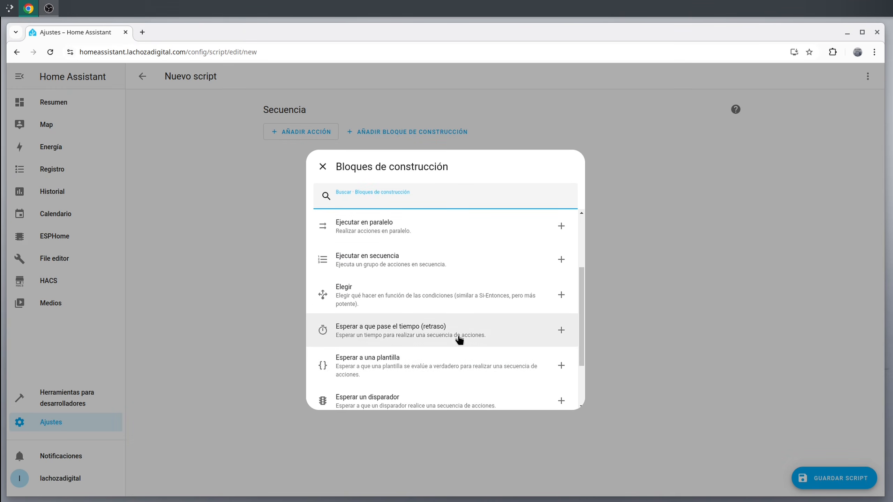
{"action": "left_click", "coordinate": [355, 363]}
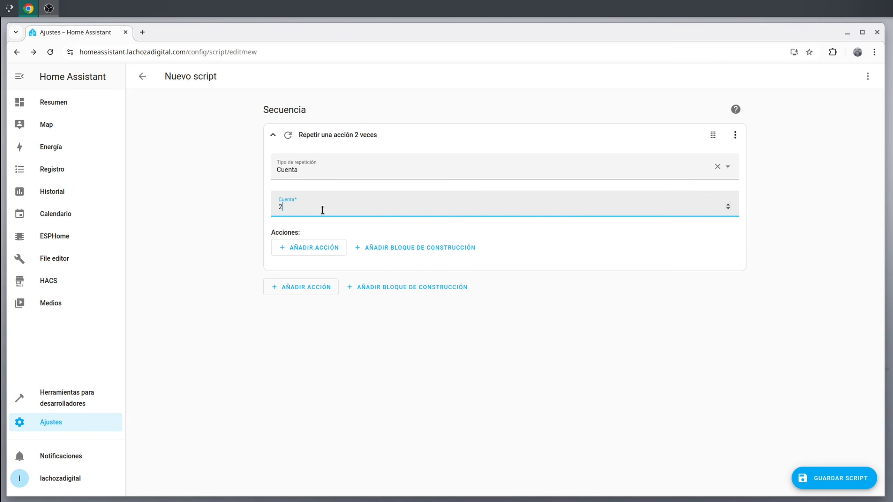
{"action": "key", "text": "BackSpace"}
{"action": "type", "text": "4"}
Add a "Luz: Encender" action inside the repeat block, targeting the Luz RGB entity
{"action": "left_click", "coordinate": [309, 250]}
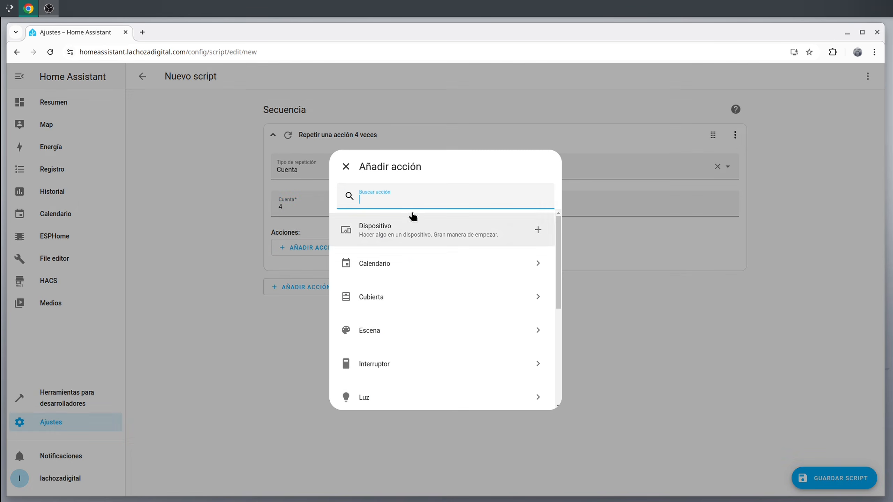
{"action": "type", "text": "encender"}
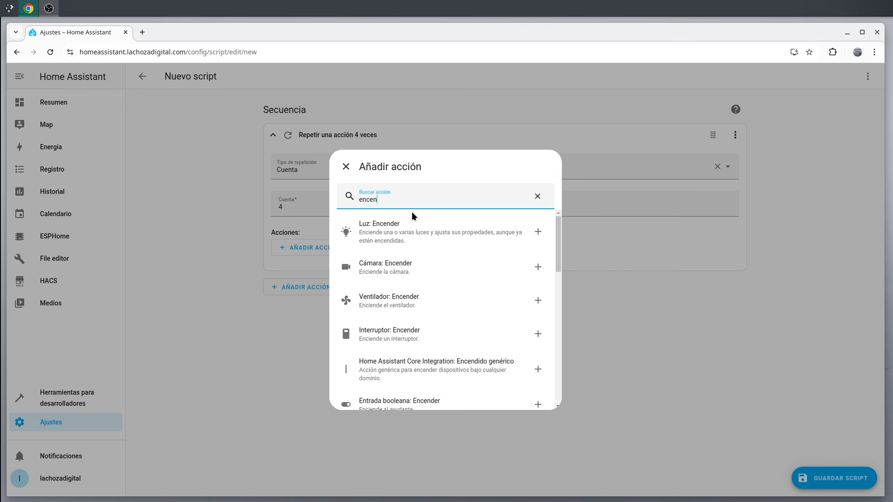
{"action": "left_click", "coordinate": [418, 231]}
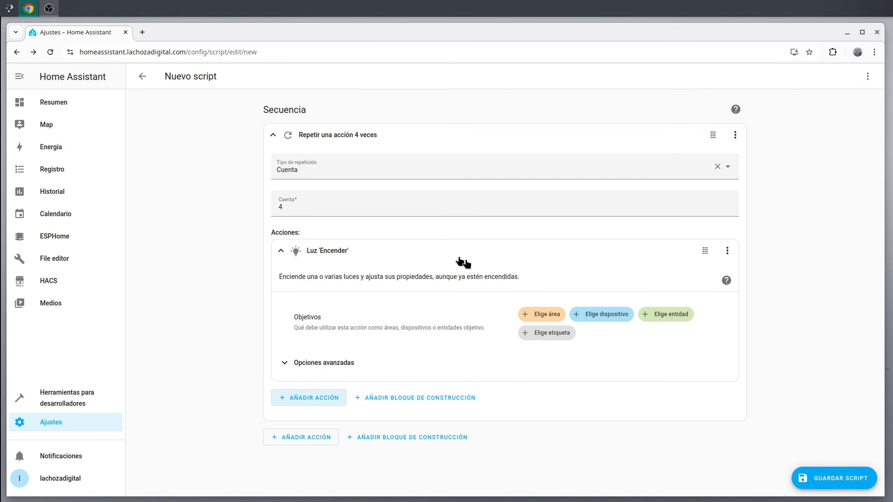
{"action": "left_click", "coordinate": [662, 318]}
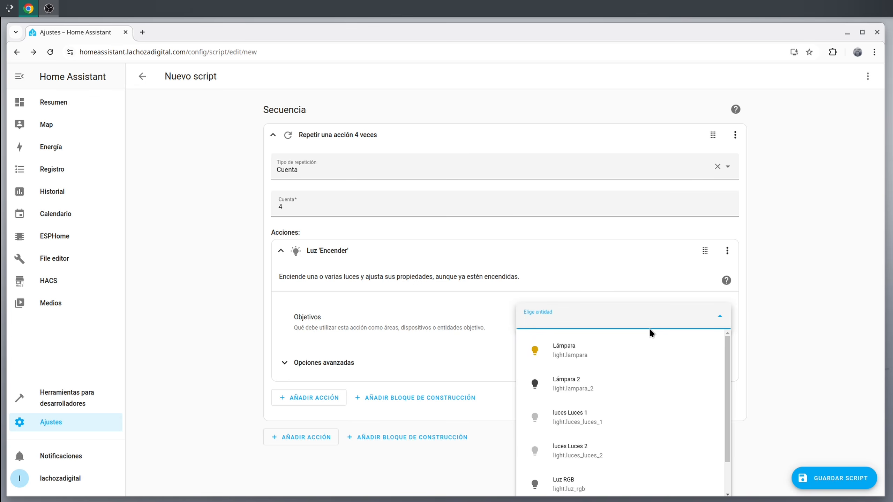
{"action": "type", "text": "rgb"}
{"action": "left_click", "coordinate": [641, 350]}
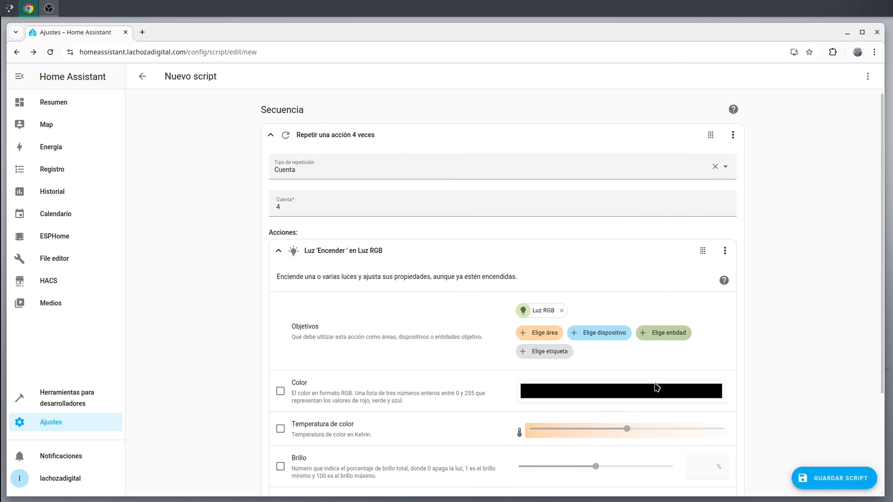
Enable the color option of the Luz RGB turn-on action, set it to pure red (255, 0, 0), and collapse the action
{"action": "left_click", "coordinate": [281, 391]}
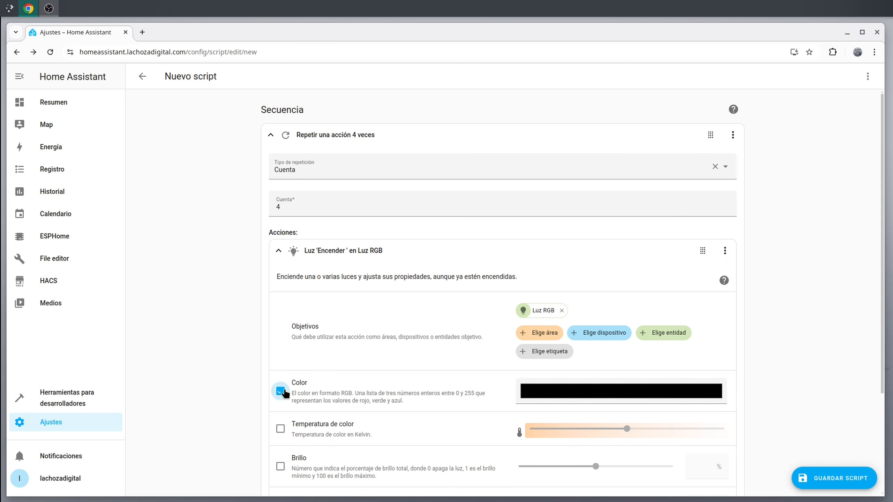
{"action": "left_click", "coordinate": [599, 391]}
{"action": "left_click", "coordinate": [623, 420]}
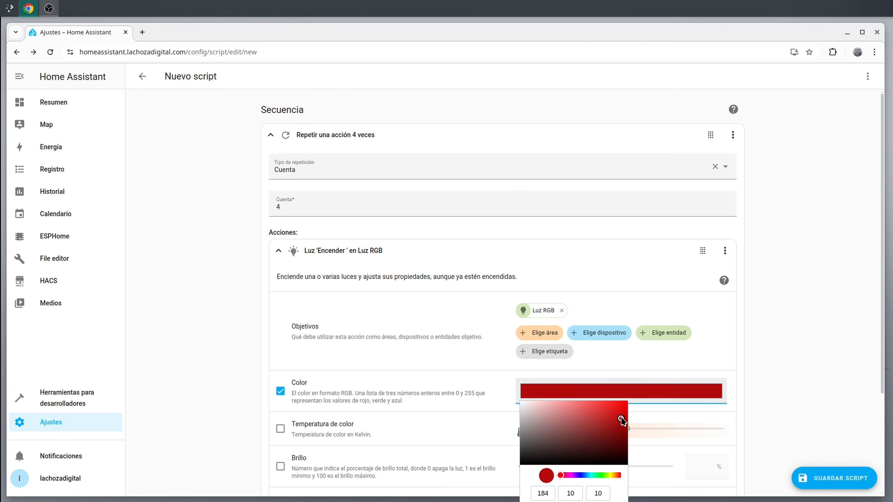
{"action": "left_click", "coordinate": [809, 359]}
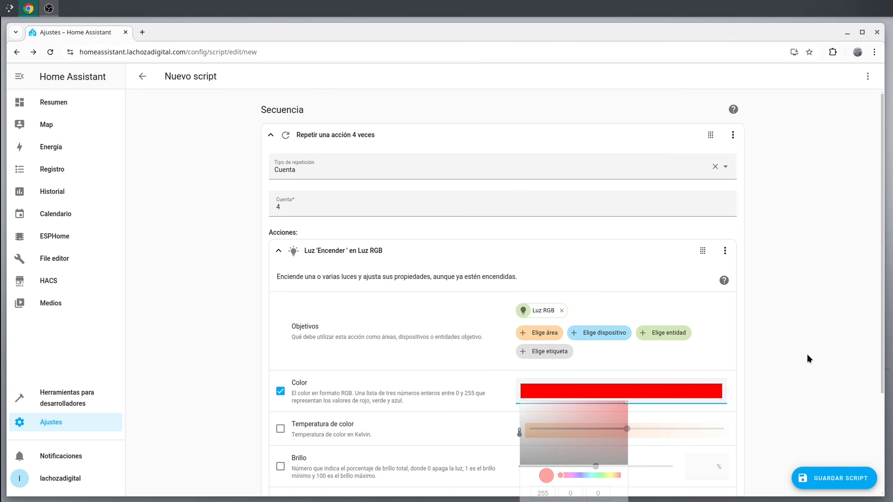
{"action": "left_click", "coordinate": [374, 249]}
Add an "Esperar a que pase el tiempo (retraso)" action of 200 milliseconds after the turn-on action in the repeat block
{"action": "left_click", "coordinate": [312, 280]}
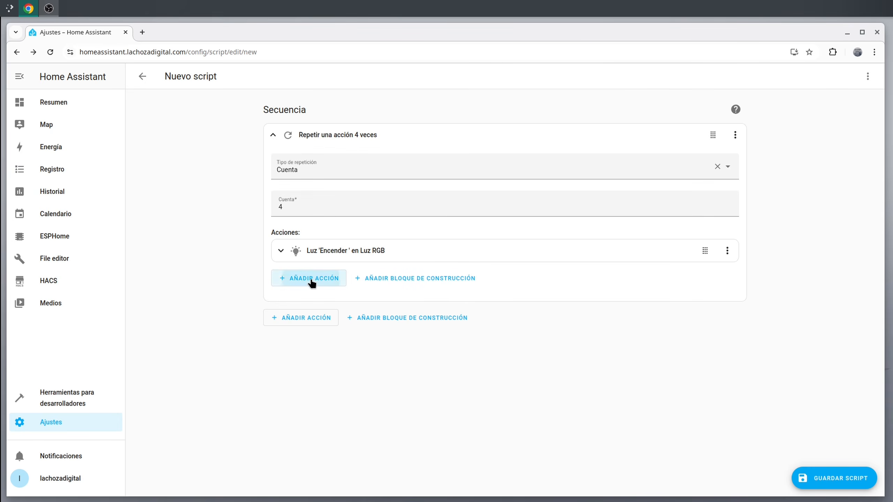
{"action": "type", "text": "esperar"}
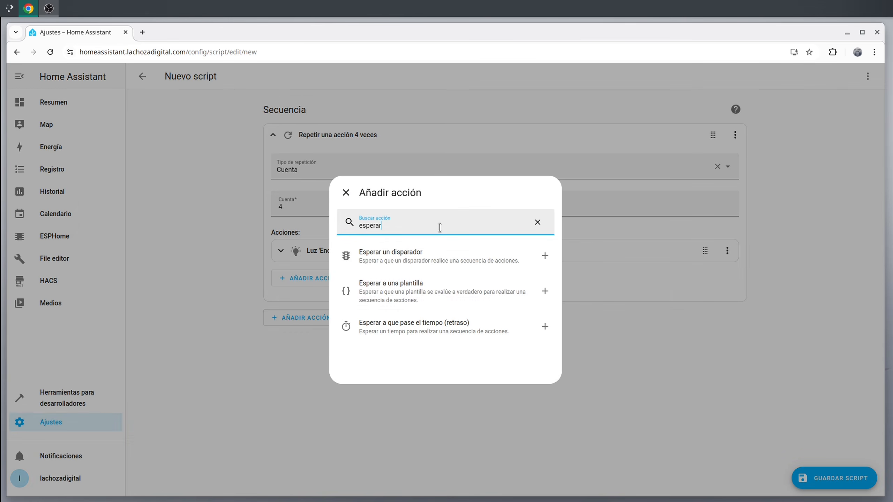
{"action": "left_click", "coordinate": [361, 324]}
{"action": "left_click", "coordinate": [361, 324]}
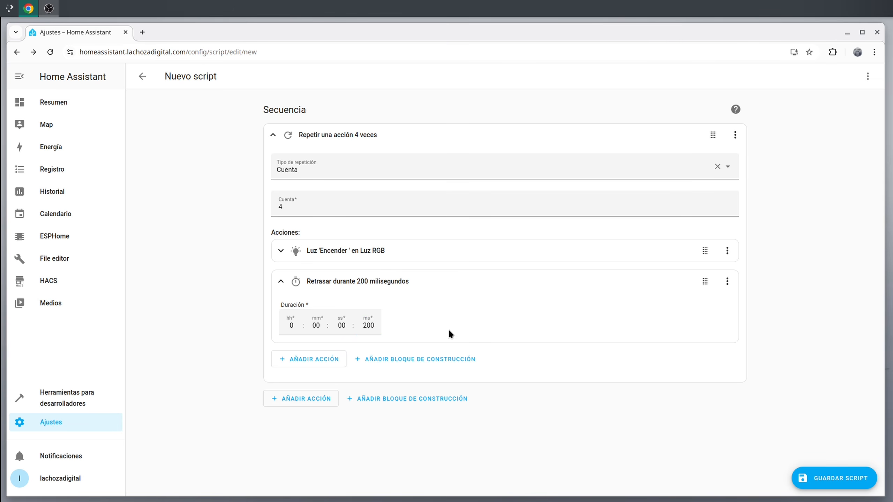
Add a "Luz: Apagar" action targeting the Luz RGB entity after the delay in the repeat block, and collapse it
{"action": "left_click", "coordinate": [315, 359]}
{"action": "type", "text": "apagar"}
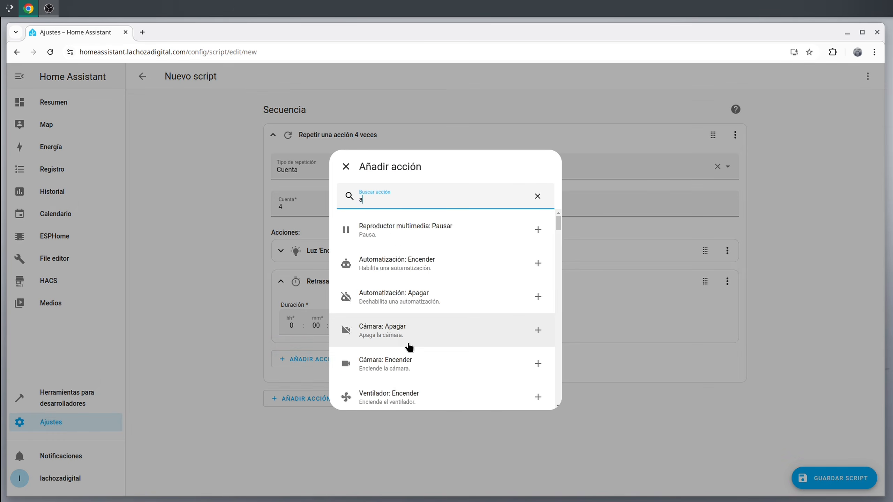
{"action": "left_click", "coordinate": [413, 339]}
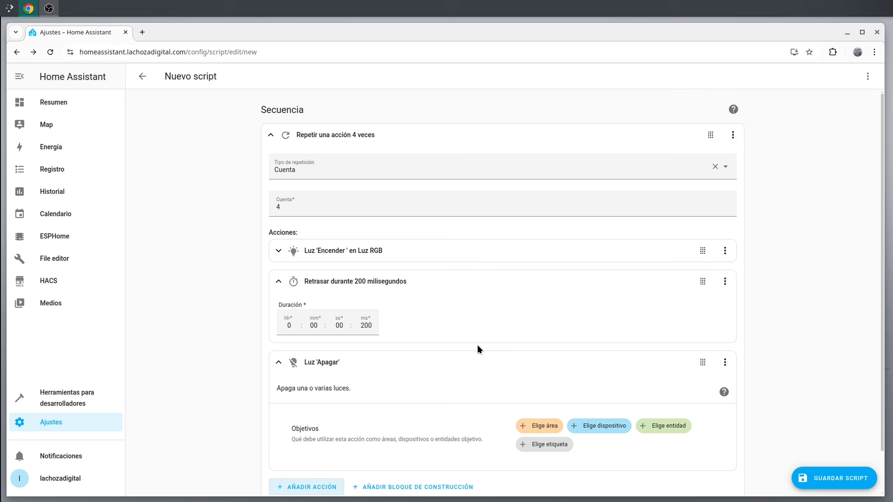
{"action": "left_click", "coordinate": [652, 431]}
{"action": "type", "text": "rgb"}
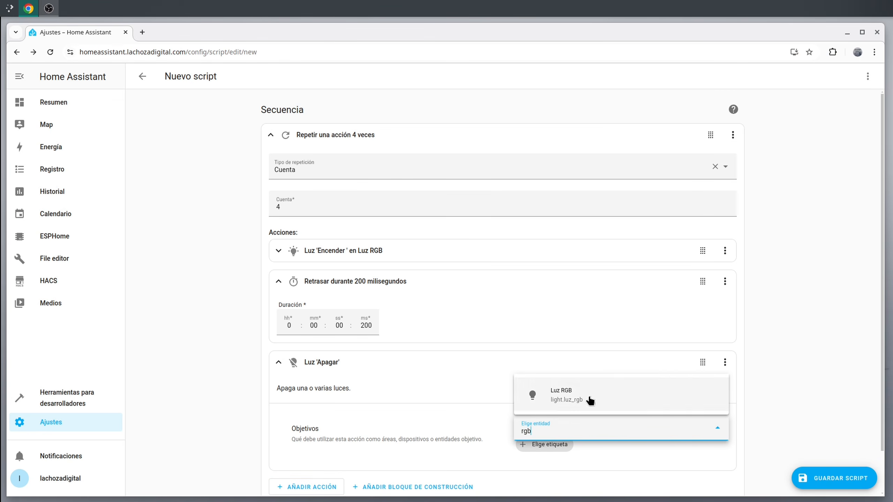
{"action": "left_click", "coordinate": [590, 399]}
{"action": "left_click", "coordinate": [485, 368]}
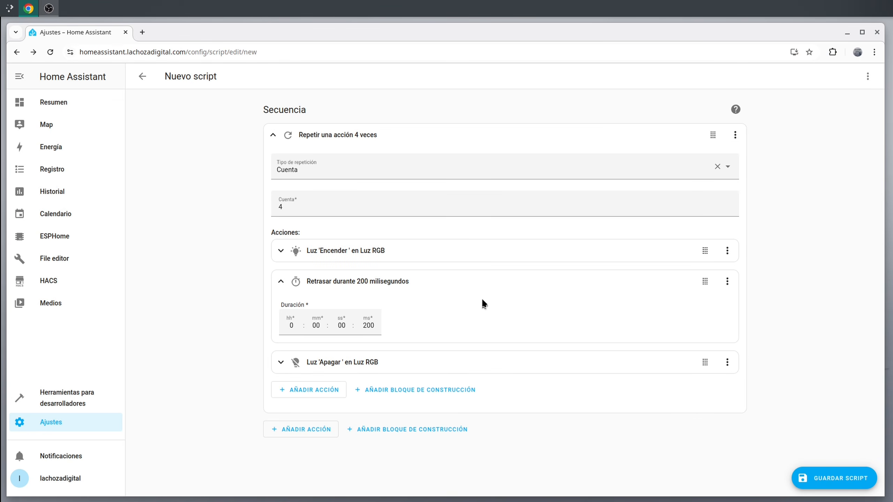
Duplicate the 200-millisecond delay and place the copy after the Luz RGB turn-off action
{"action": "left_click", "coordinate": [475, 283]}
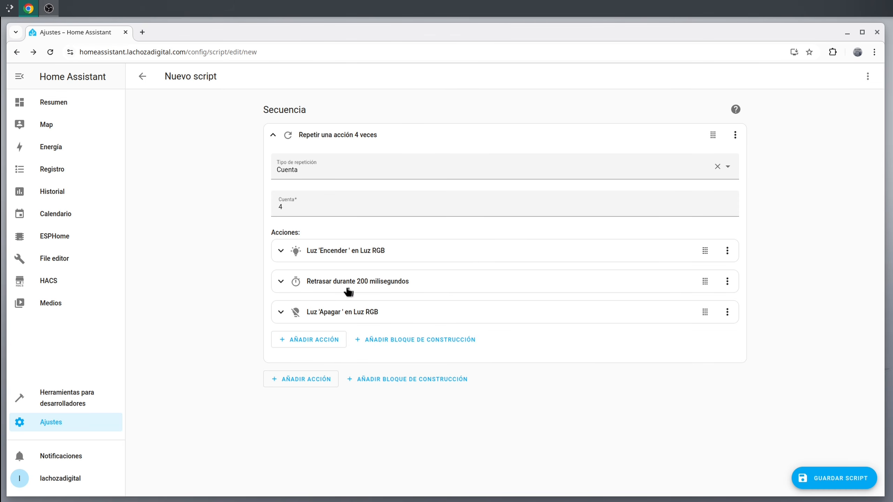
{"action": "left_click", "coordinate": [727, 281]}
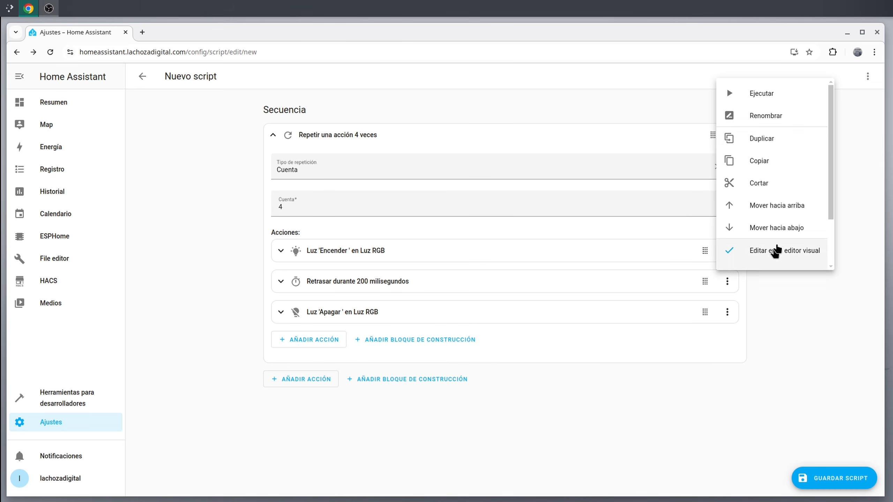
{"action": "left_click", "coordinate": [762, 142]}
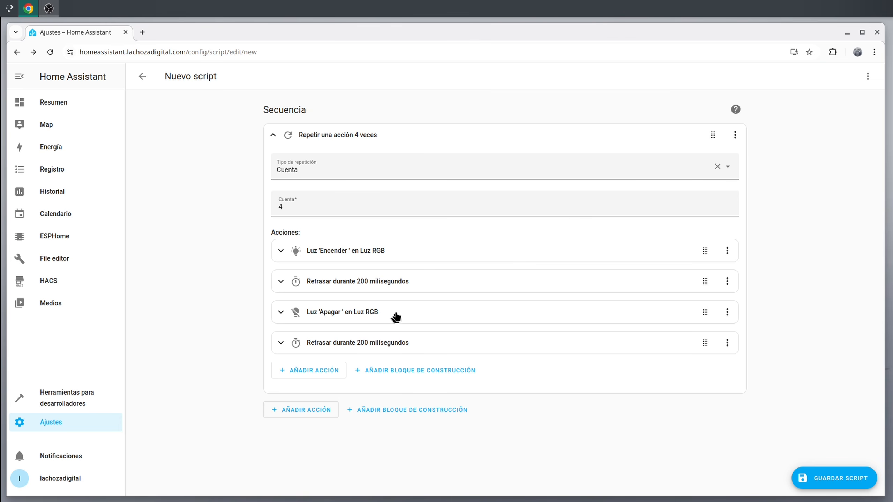
Save the script with the name "Parpadeo" and the icon mdi:alarm-light
{"action": "left_click", "coordinate": [826, 482]}
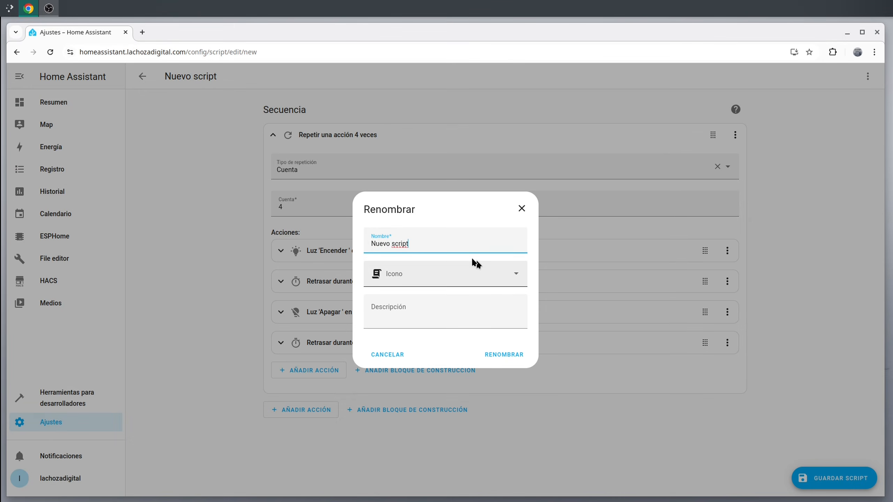
{"action": "left_click_drag", "start_coordinate": [471, 246], "coordinate": [355, 246]}
{"action": "type", "text": "Parpadeo"}
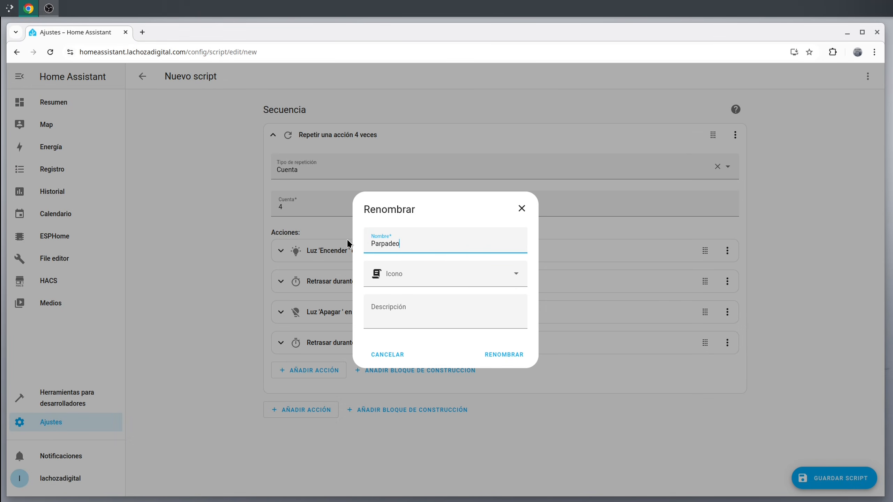
{"action": "key", "text": "Tab"}
{"action": "type", "text": "light"}
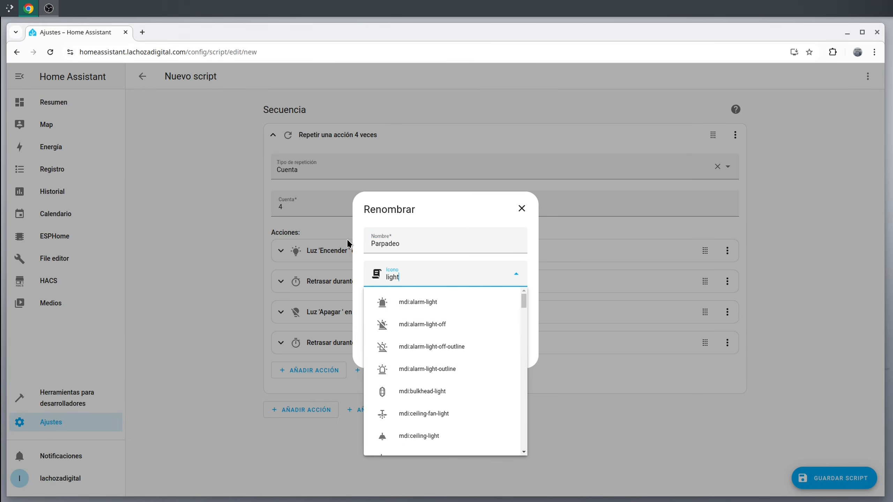
{"action": "left_click", "coordinate": [418, 303]}
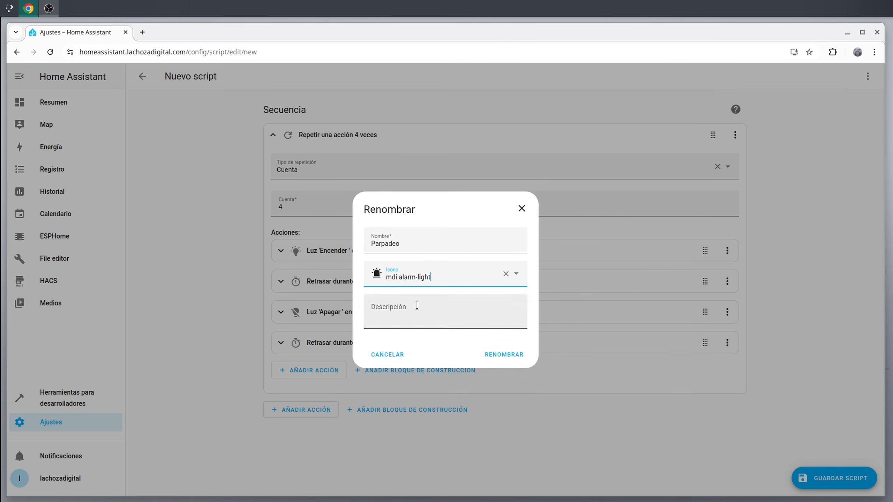
{"action": "left_click", "coordinate": [514, 356]}
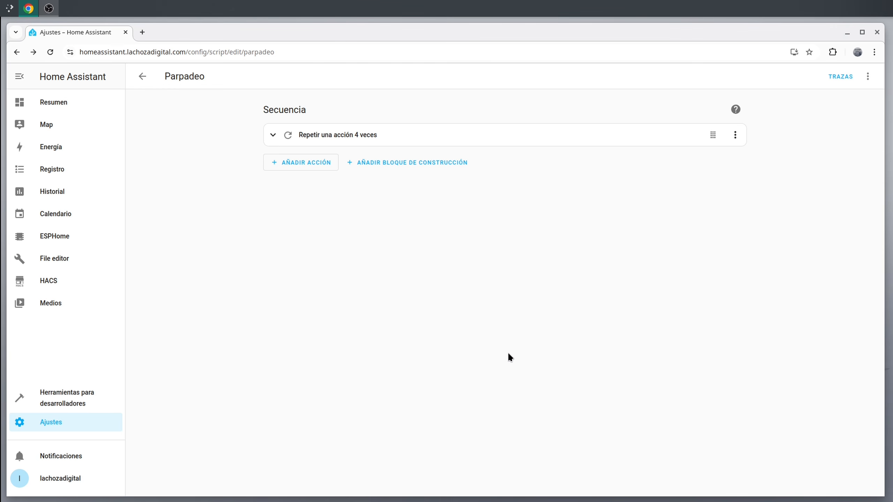
Edit the Resumen dashboard and add a Mosaico card for the Parpadeo script entity
{"action": "left_click", "coordinate": [53, 101]}
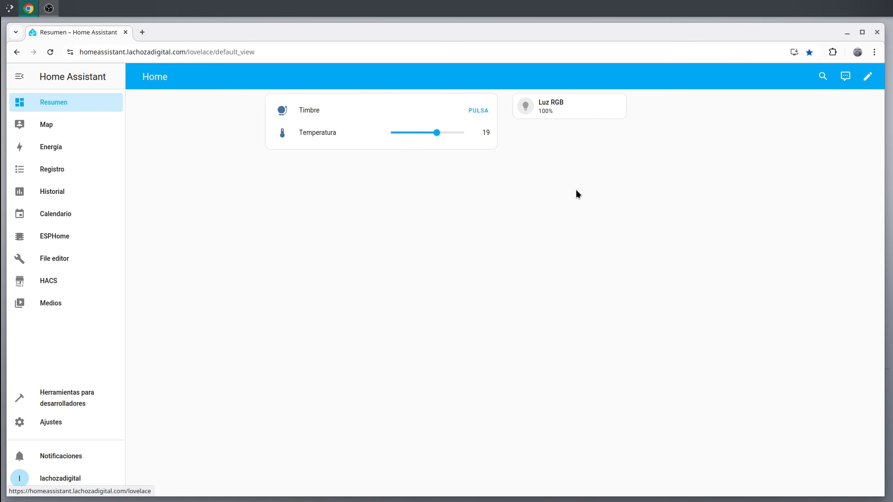
{"action": "left_click", "coordinate": [867, 76]}
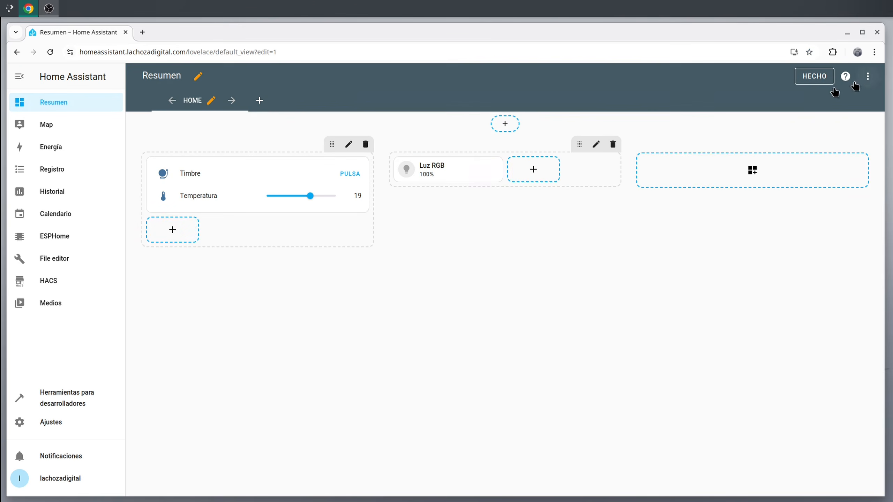
{"action": "left_click", "coordinate": [171, 231]}
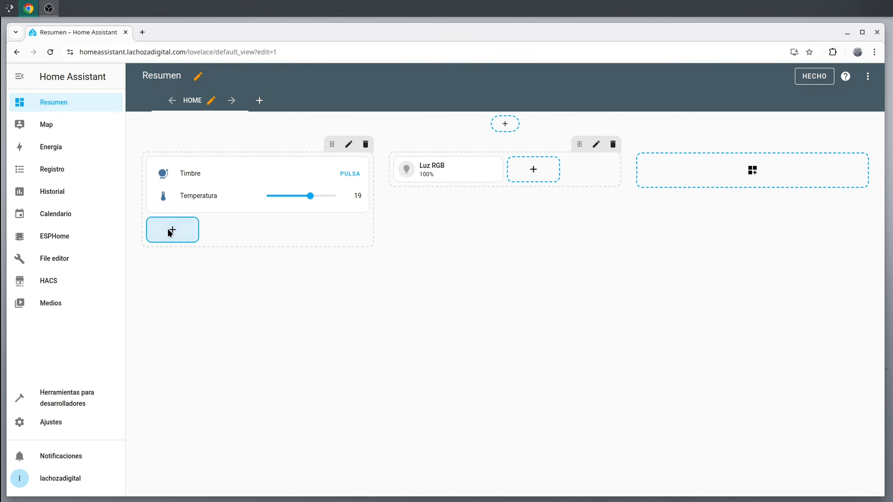
{"action": "key", "text": "Escape"}
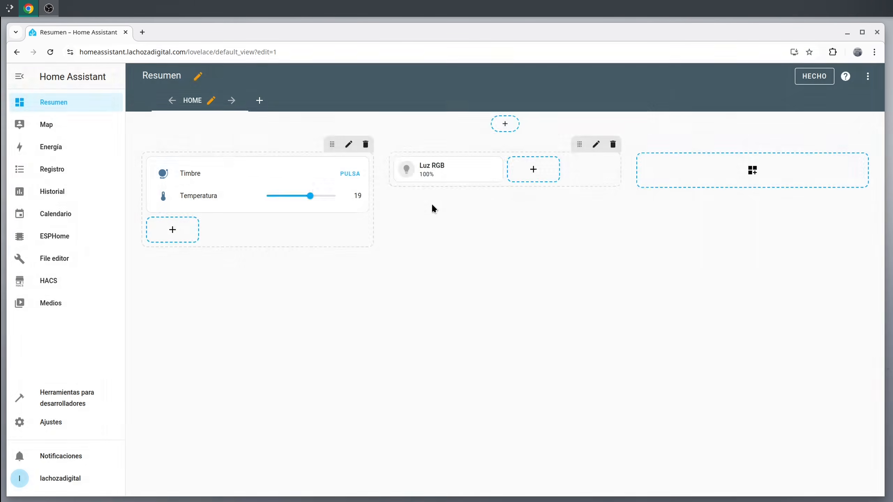
{"action": "left_click", "coordinate": [306, 180]}
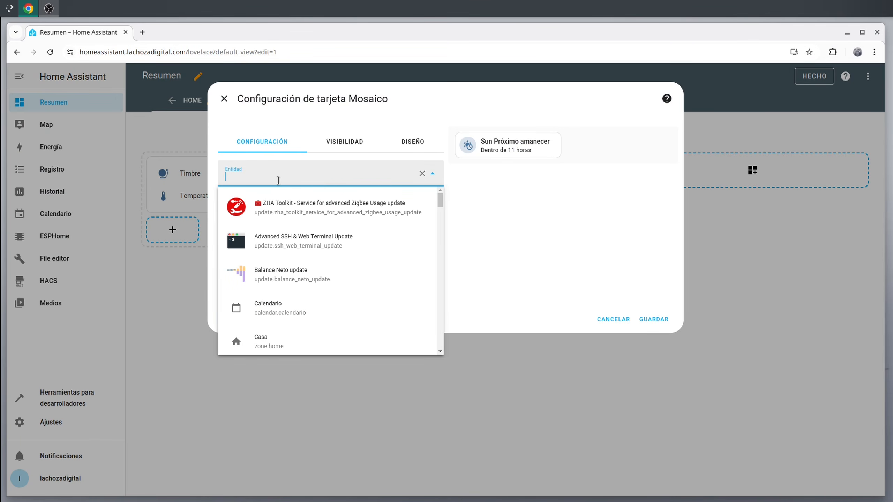
{"action": "type", "text": "parp"}
{"action": "left_click", "coordinate": [289, 203]}
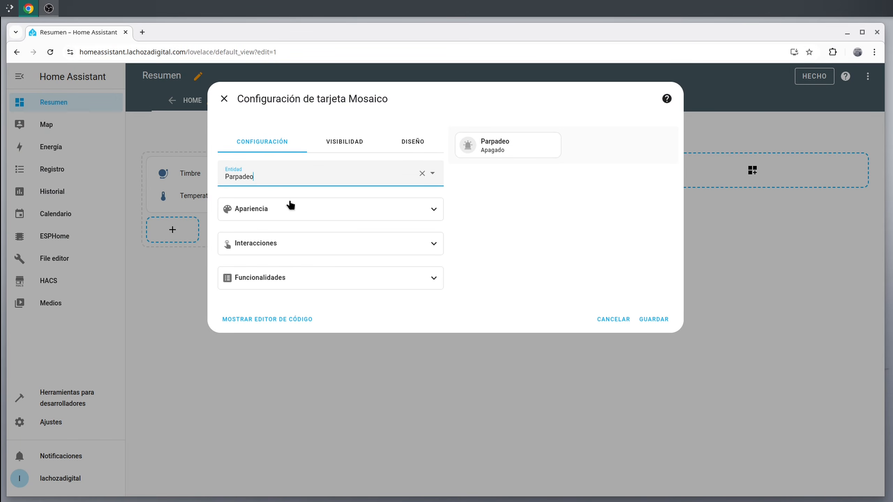
Set the Parpadeo card's tap behaviour to "Realizar una acción" with the action "Script: Parpadeo"
{"action": "left_click", "coordinate": [283, 247]}
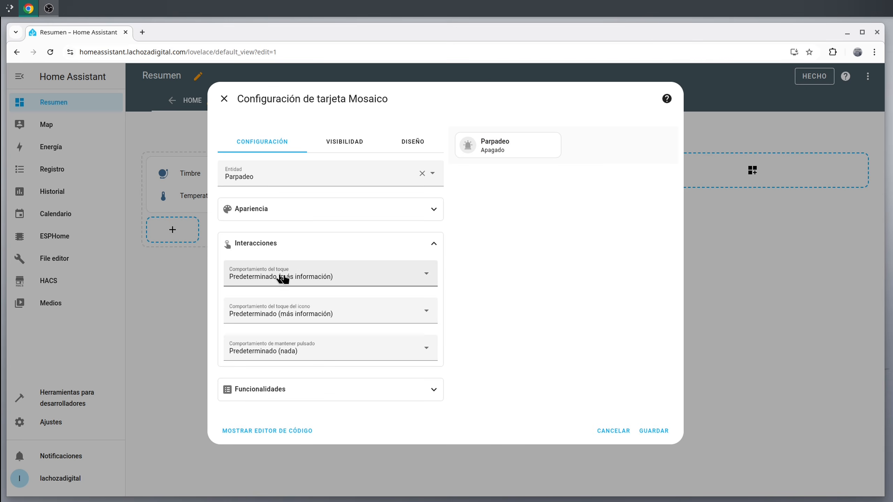
{"action": "left_click", "coordinate": [301, 279]}
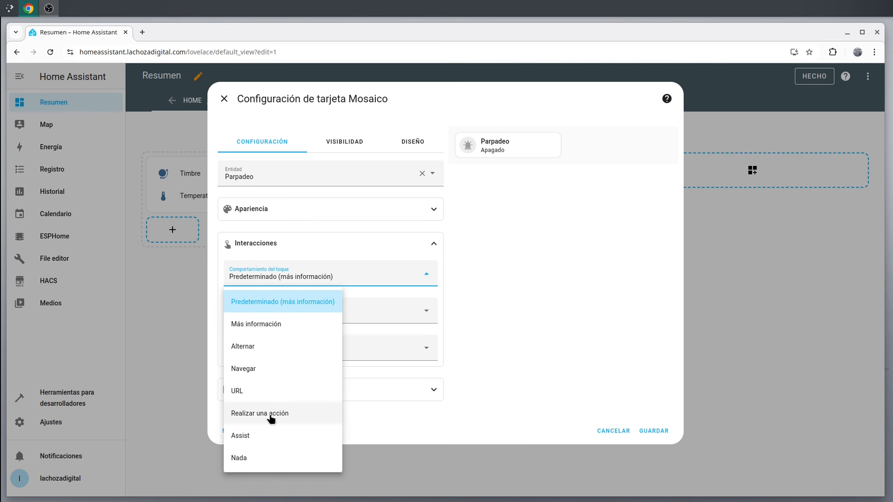
{"action": "left_click", "coordinate": [271, 415]}
{"action": "left_click", "coordinate": [283, 305]}
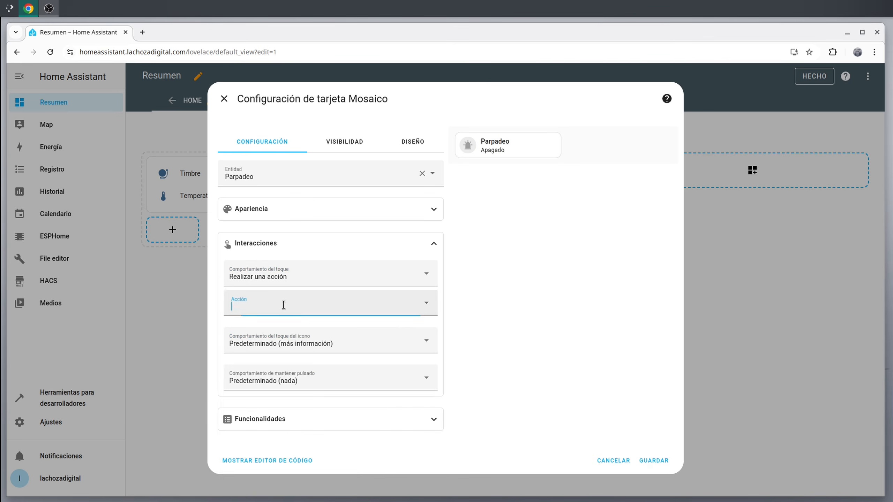
{"action": "type", "text": "parp"}
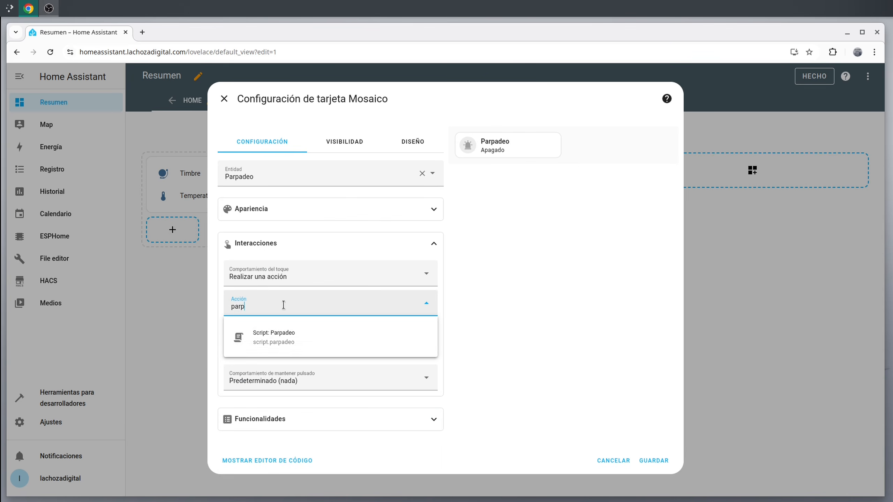
{"action": "left_click", "coordinate": [285, 338]}
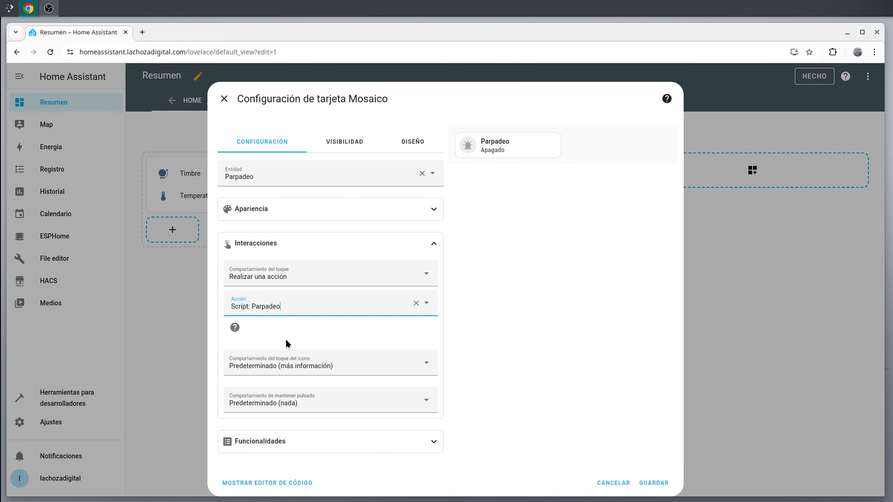
Save the Parpadeo card, finish editing the dashboard, and run the script from the card
{"action": "left_click", "coordinate": [649, 483]}
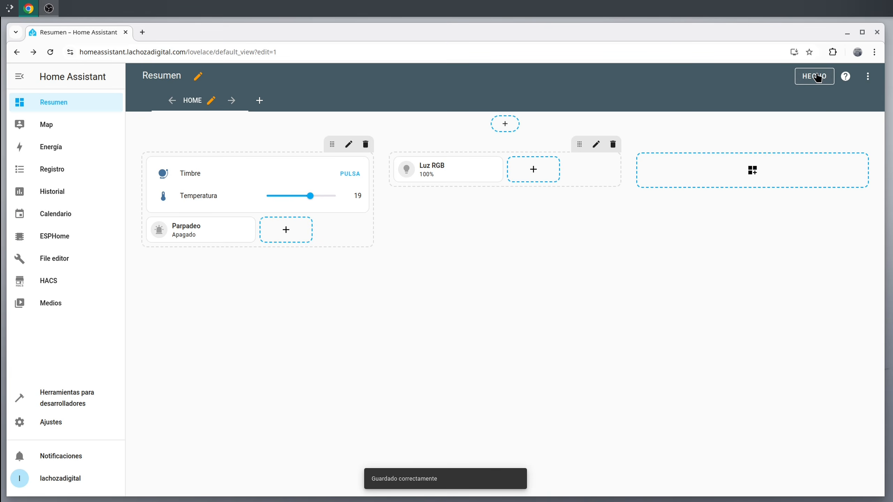
{"action": "left_click", "coordinate": [815, 76]}
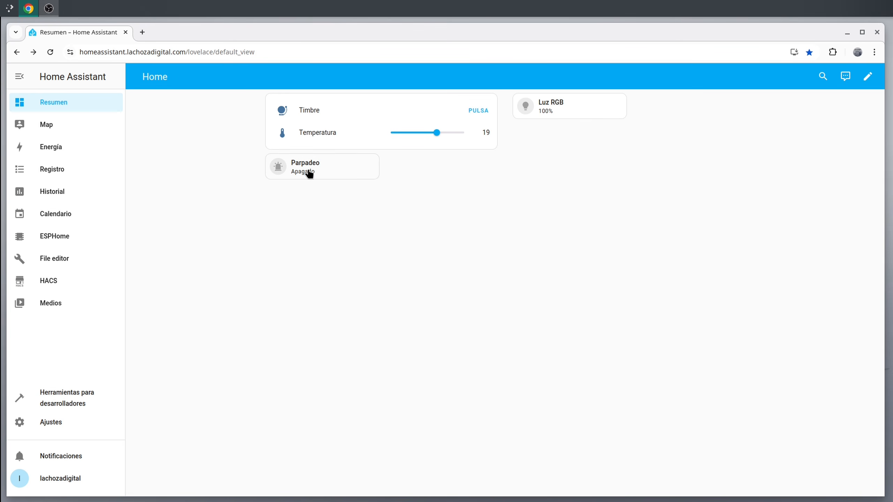
{"action": "left_click", "coordinate": [319, 172]}
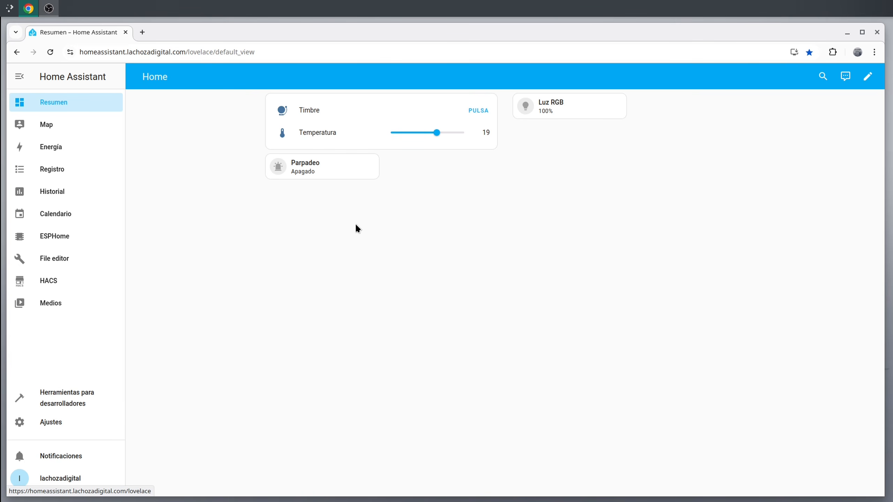
Create a new empty automation in the "Automatizaciones y escenas" settings
{"action": "left_click", "coordinate": [81, 419]}
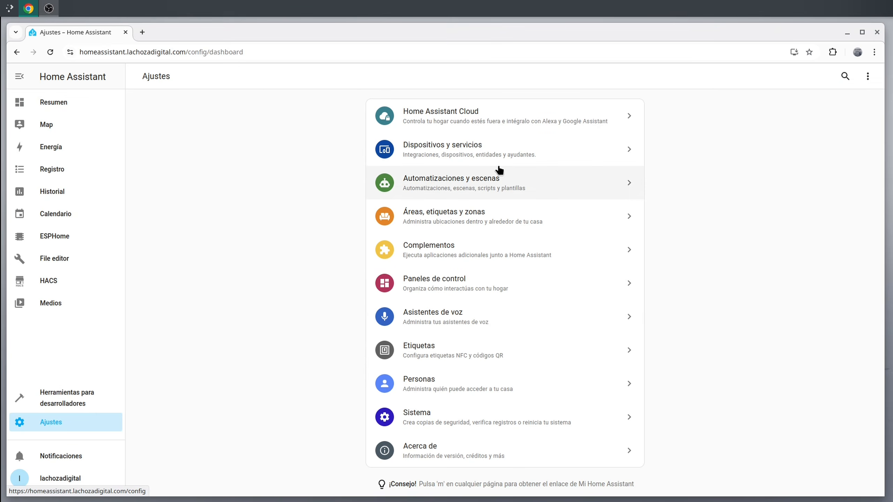
{"action": "left_click", "coordinate": [495, 180]}
{"action": "left_click", "coordinate": [814, 483]}
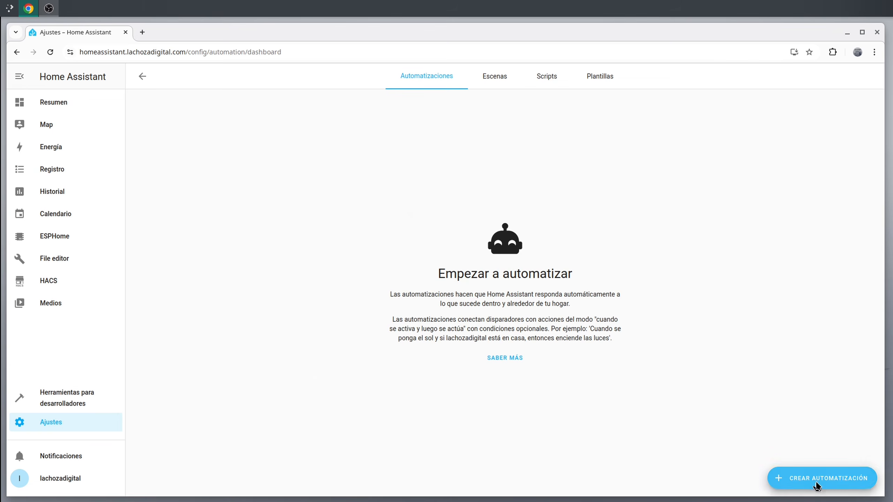
{"action": "left_click", "coordinate": [421, 251]}
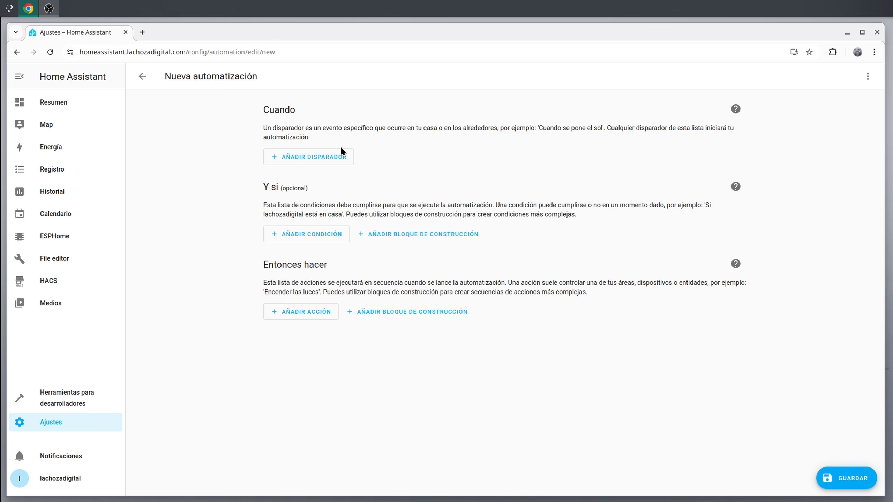
Add an "Estado" trigger to the new automation for the Timbre entity (input_button.timbre)
{"action": "left_click", "coordinate": [327, 155]}
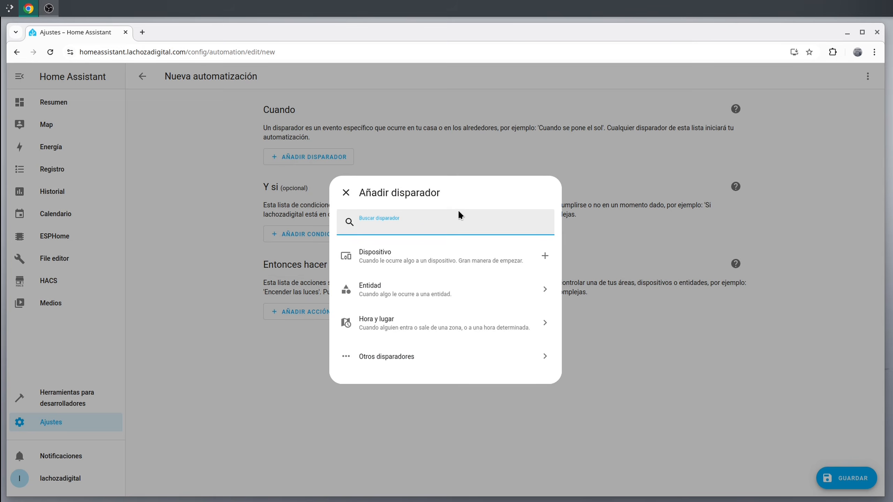
{"action": "type", "text": "estado"}
{"action": "left_click", "coordinate": [438, 252]}
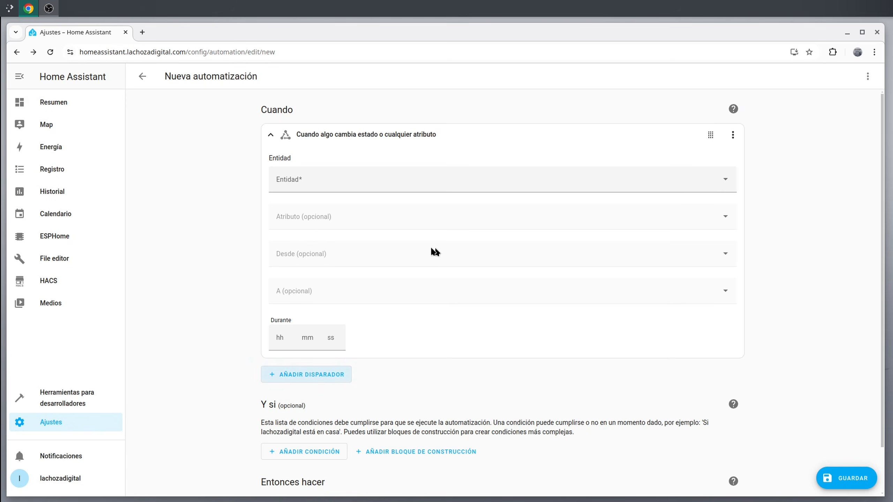
{"action": "left_click", "coordinate": [318, 181]}
{"action": "type", "text": "timbre"}
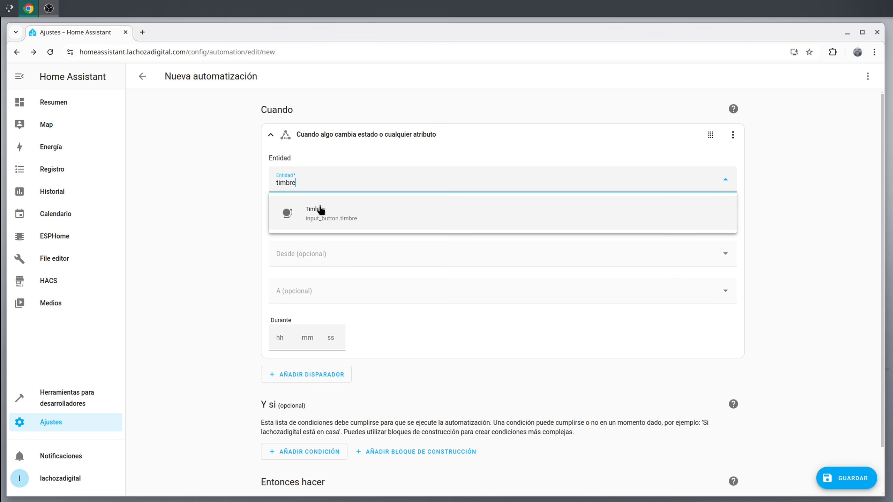
{"action": "left_click", "coordinate": [318, 209]}
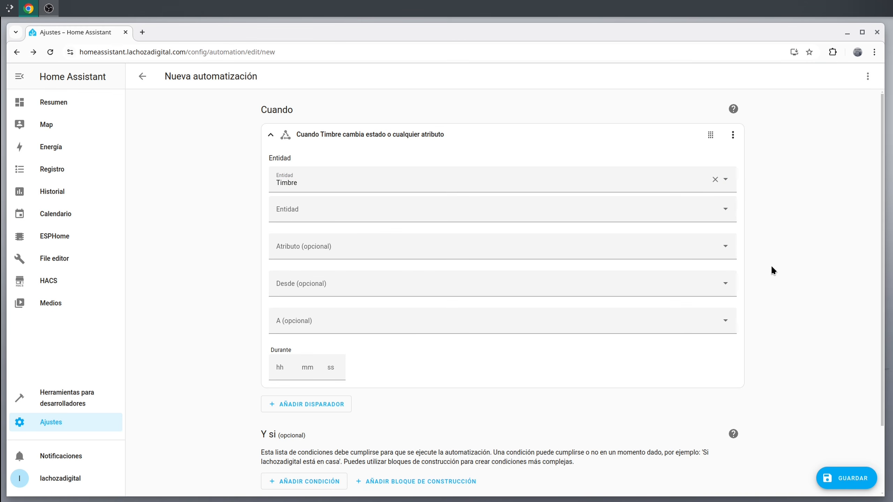
Add the "Script: Parpadeo" action to the automation triggered by Timbre
{"action": "scroll", "coordinate": [772, 268], "scroll_direction": "down", "scroll_amount": 2}
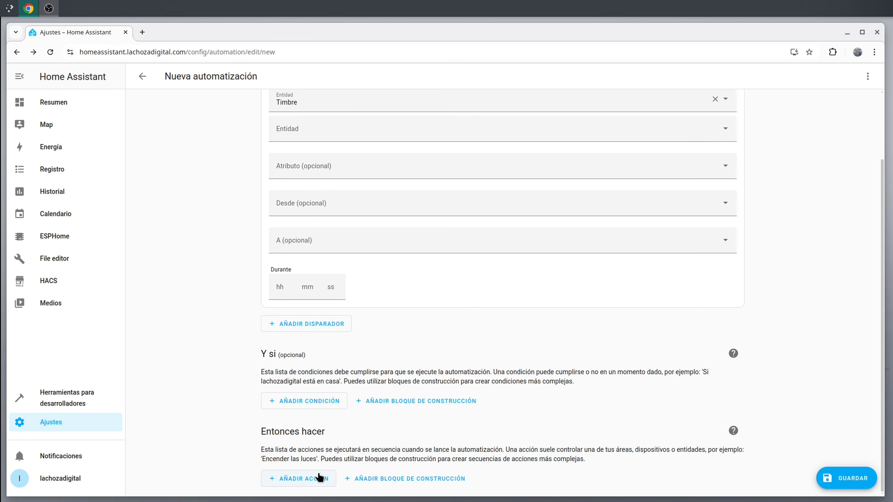
{"action": "left_click", "coordinate": [296, 478]}
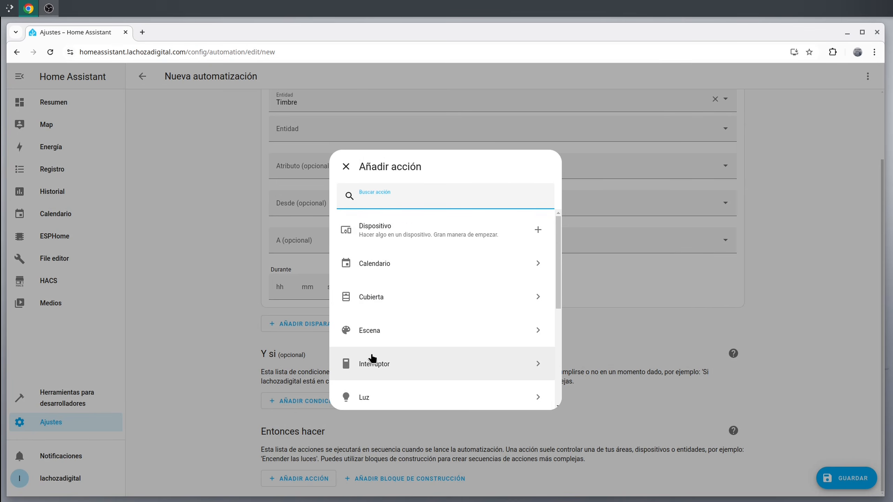
{"action": "type", "text": "parpd"}
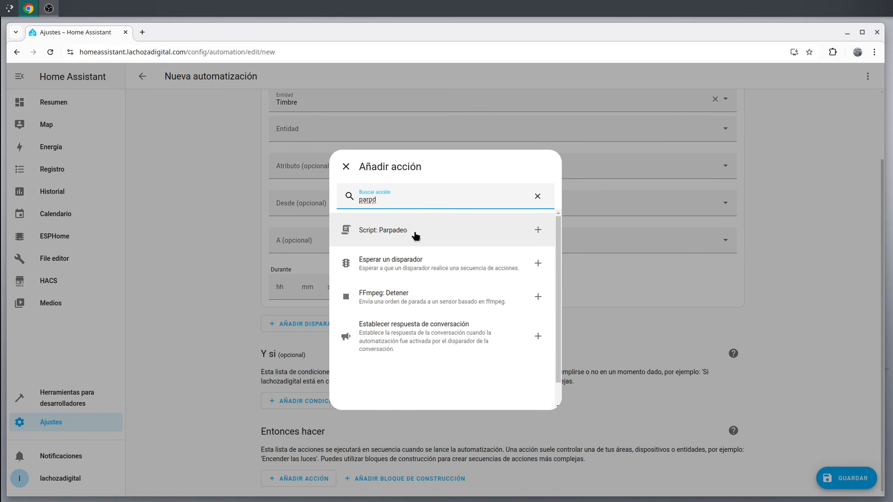
{"action": "left_click", "coordinate": [416, 235]}
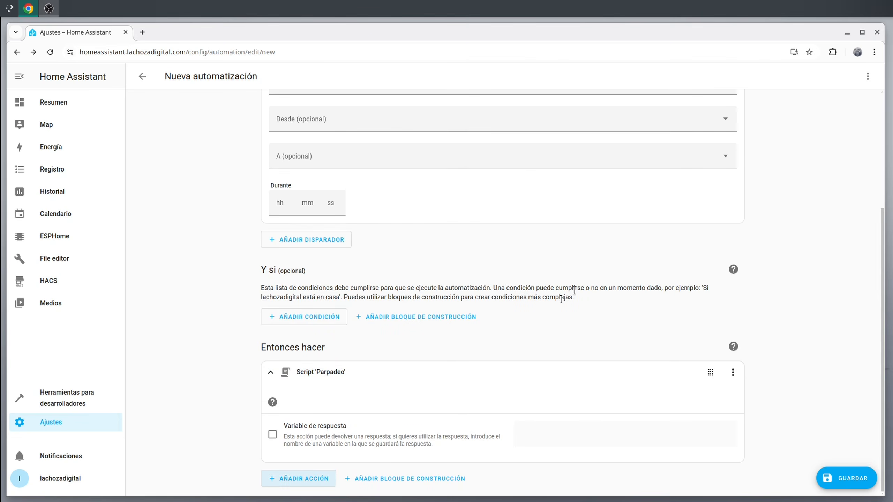
Save the automation with the name "Llaman al timbre"
{"action": "left_click", "coordinate": [860, 483]}
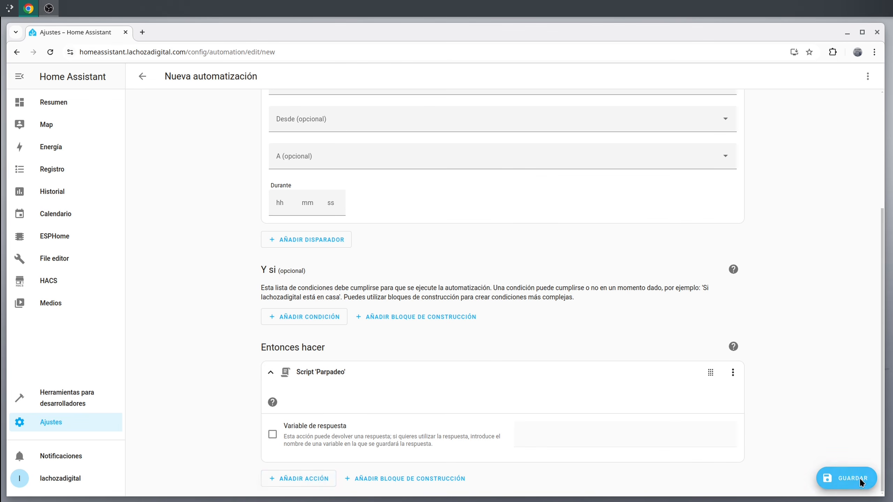
{"action": "left_click_drag", "start_coordinate": [436, 260], "coordinate": [373, 254]}
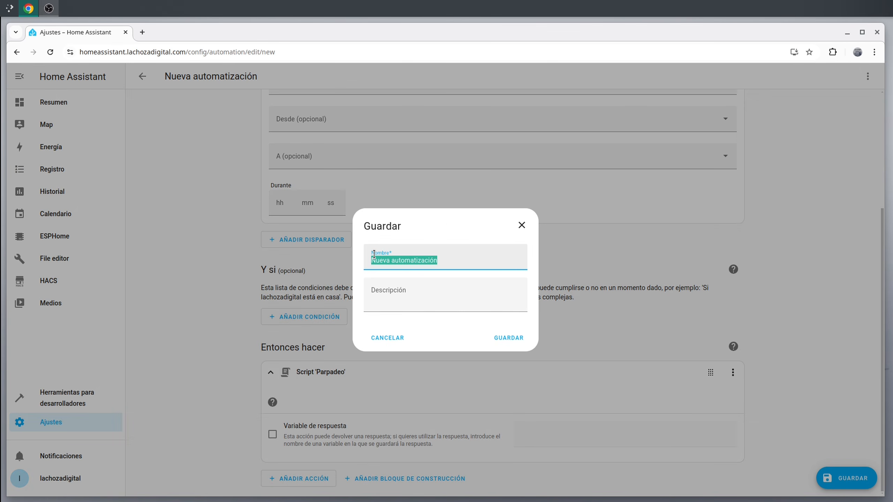
{"action": "type", "text": "Llaman al timb"}
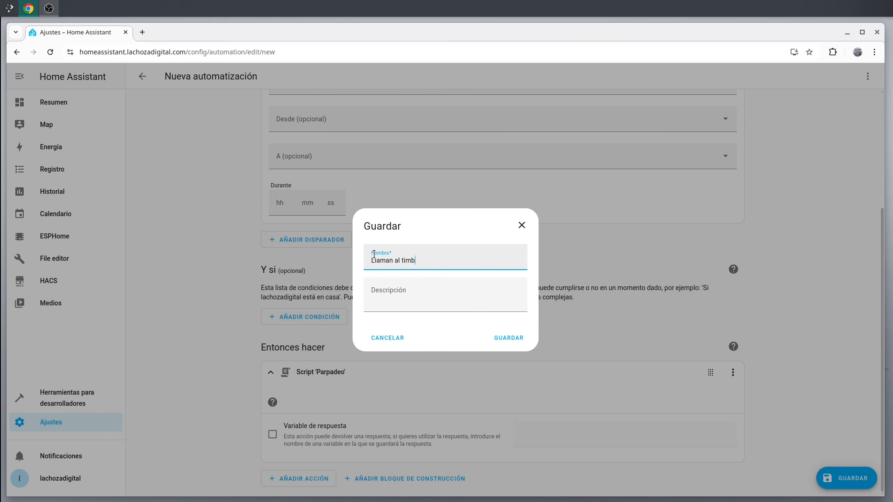
{"action": "type", "text": "re"}
{"action": "key", "text": "Return"}
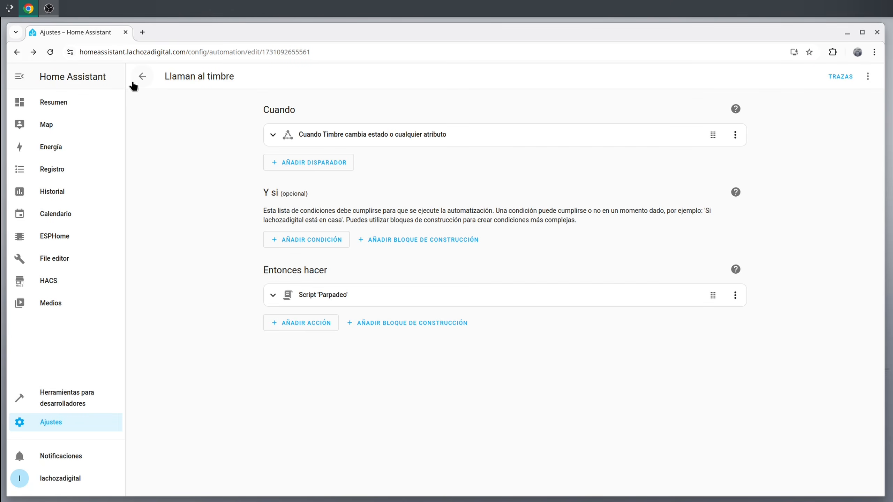
Return to the automations list and start a second empty automation
{"action": "left_click", "coordinate": [139, 78]}
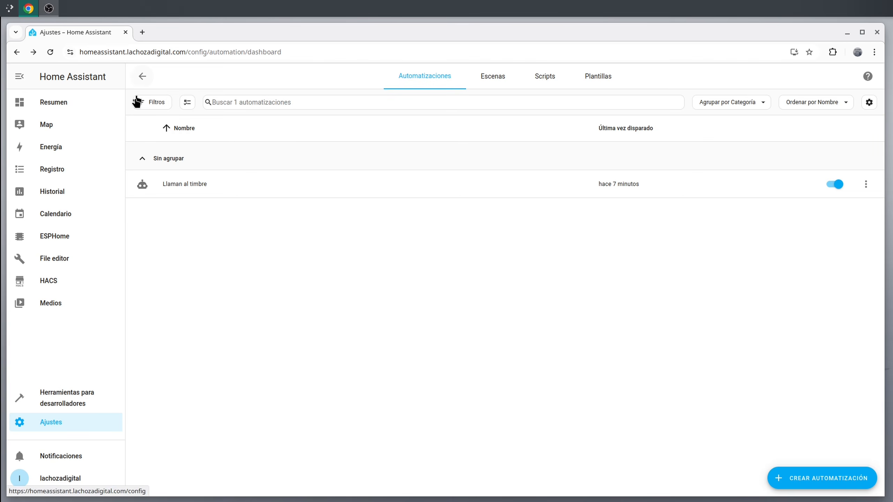
{"action": "left_click", "coordinate": [817, 479]}
{"action": "left_click", "coordinate": [460, 252]}
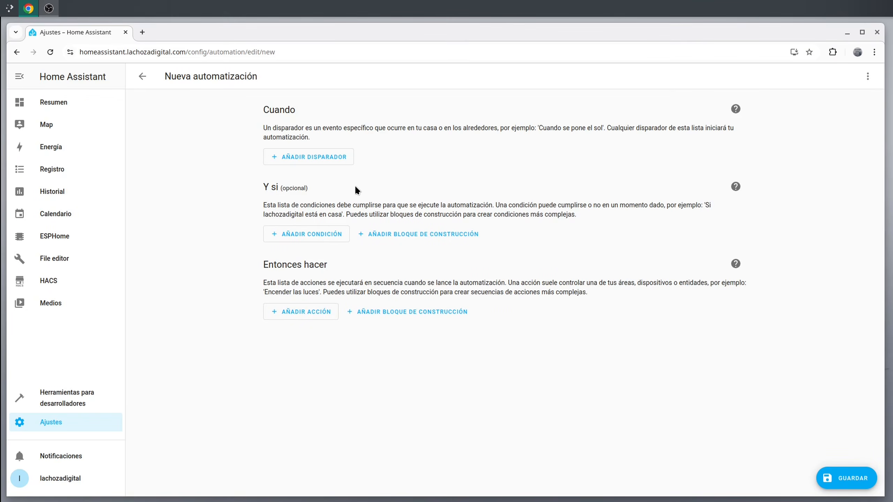
Add an "Estado numérico" trigger for the Temperatura entity (input_number.temperatura) with the fixed threshold "Por encima de" set to 28
{"action": "left_click", "coordinate": [312, 161]}
{"action": "type", "text": "estado"}
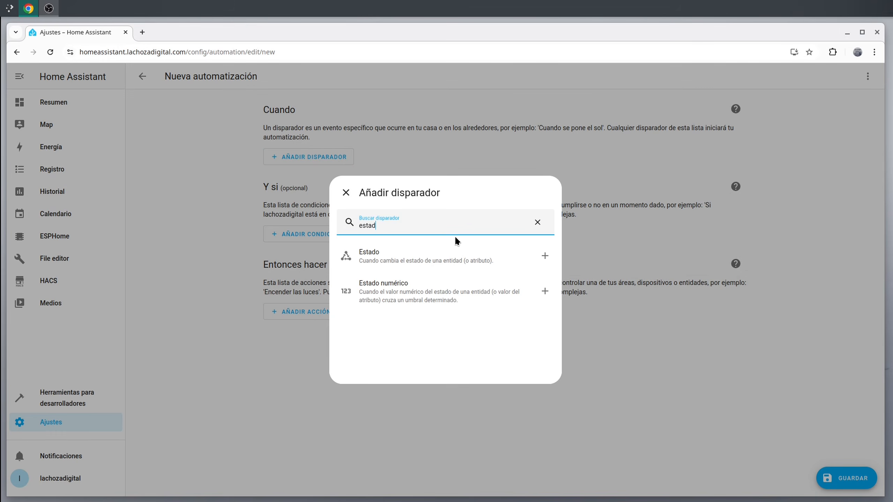
{"action": "left_click", "coordinate": [442, 294]}
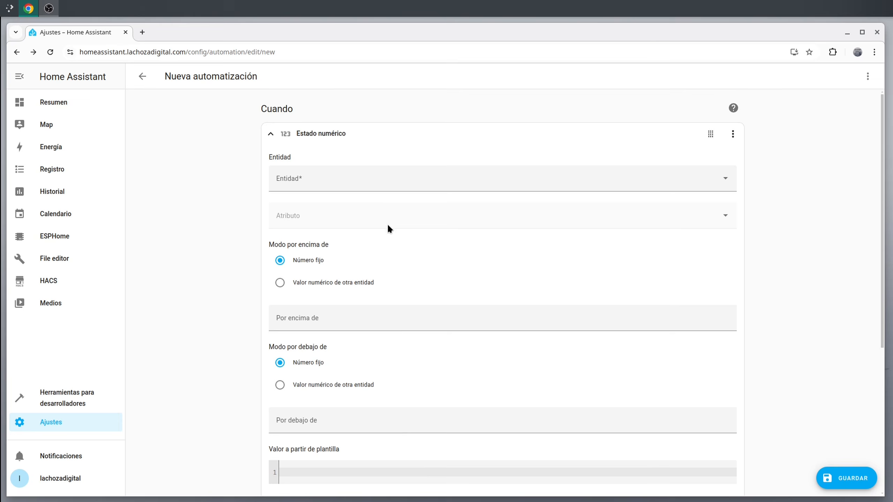
{"action": "left_click", "coordinate": [305, 180]}
{"action": "type", "text": "temperatura"}
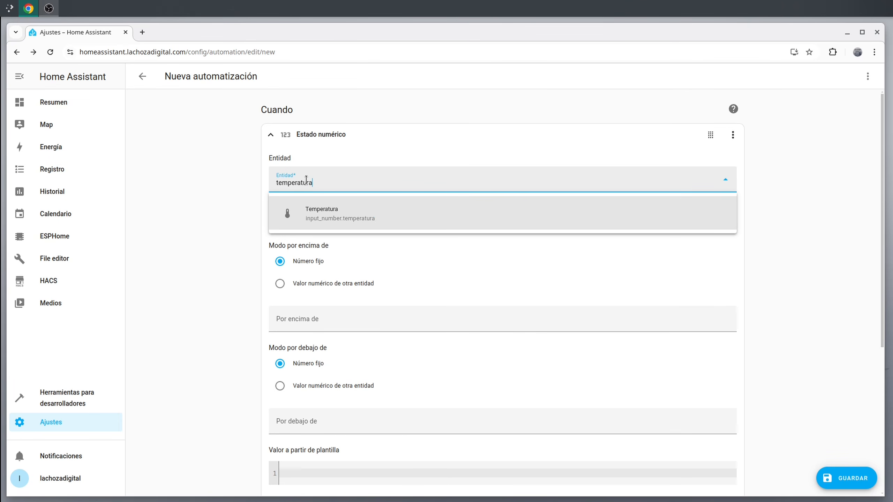
{"action": "left_click", "coordinate": [351, 215]}
{"action": "left_click", "coordinate": [337, 353]}
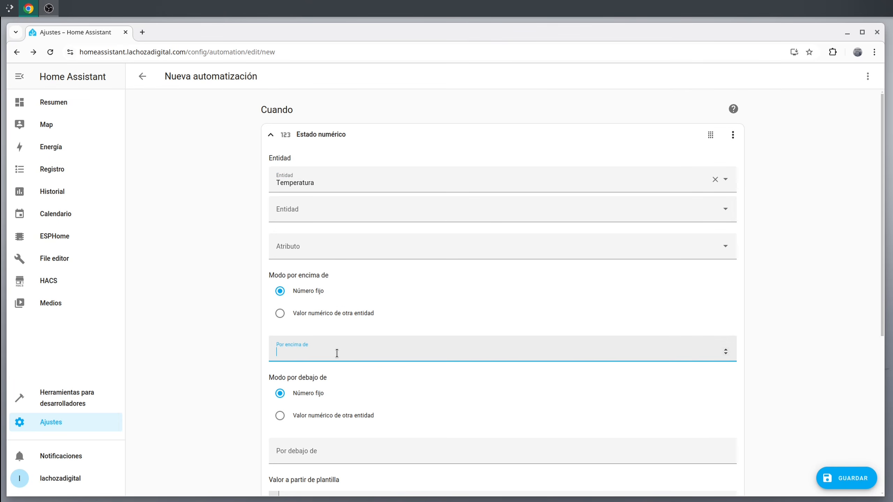
{"action": "type", "text": "28"}
{"action": "left_click", "coordinate": [786, 335]}
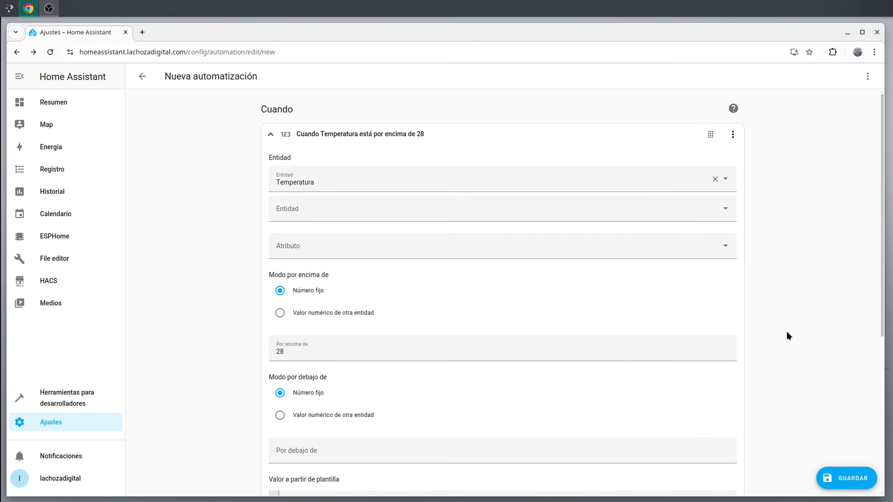
Add the "Script: Parpadeo" action to the temperature-triggered automation
{"action": "scroll", "coordinate": [786, 334], "scroll_direction": "down", "scroll_amount": 7}
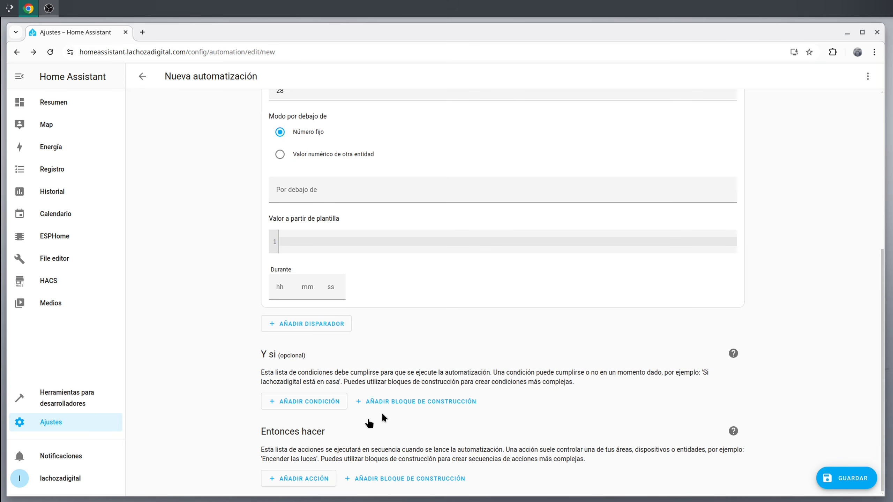
{"action": "left_click", "coordinate": [295, 482]}
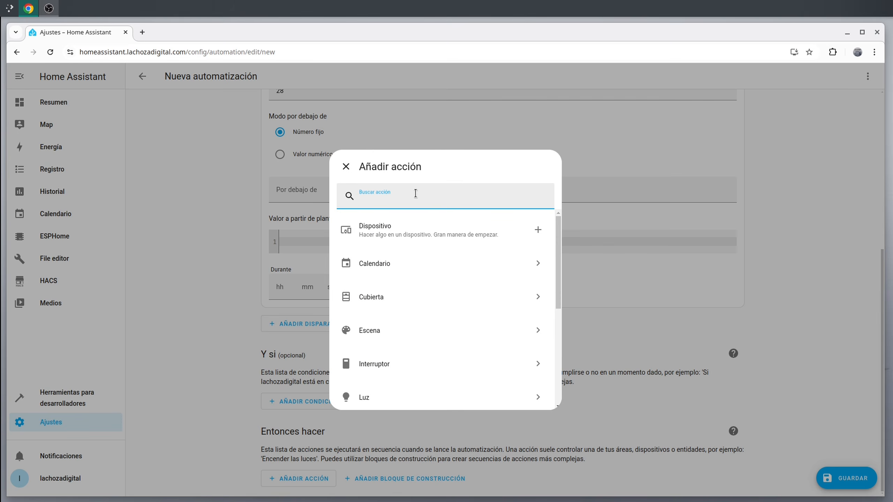
{"action": "type", "text": "parpadeo"}
{"action": "left_click", "coordinate": [429, 227]}
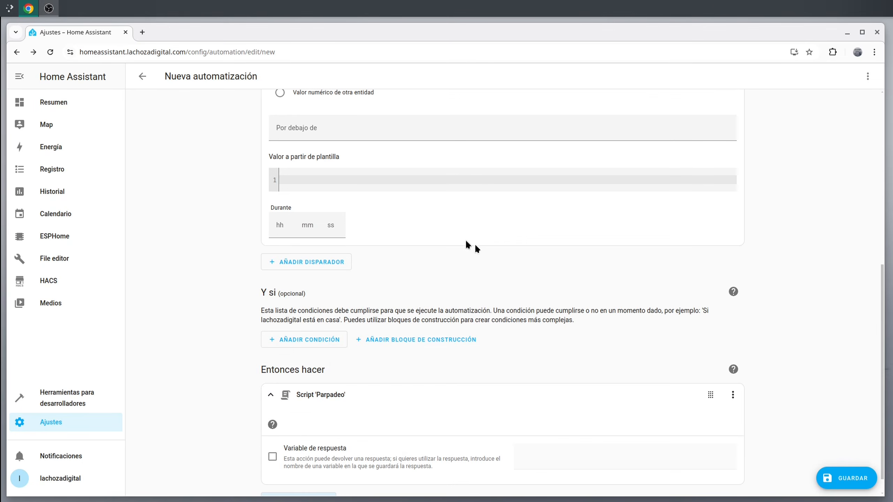
Save the temperature automation with the name "Hace calor"
{"action": "left_click", "coordinate": [859, 472]}
{"action": "left_click_drag", "start_coordinate": [454, 262], "coordinate": [340, 251]}
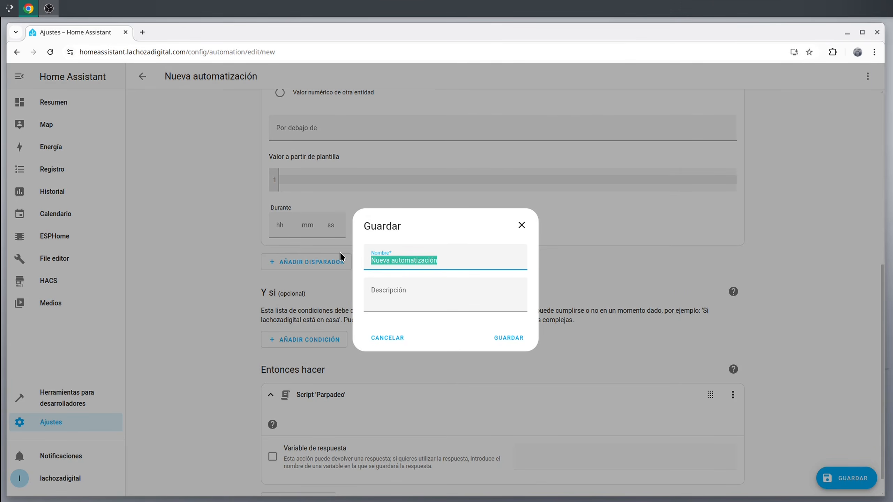
{"action": "type", "text": "Hace calor"}
{"action": "key", "text": "Return"}
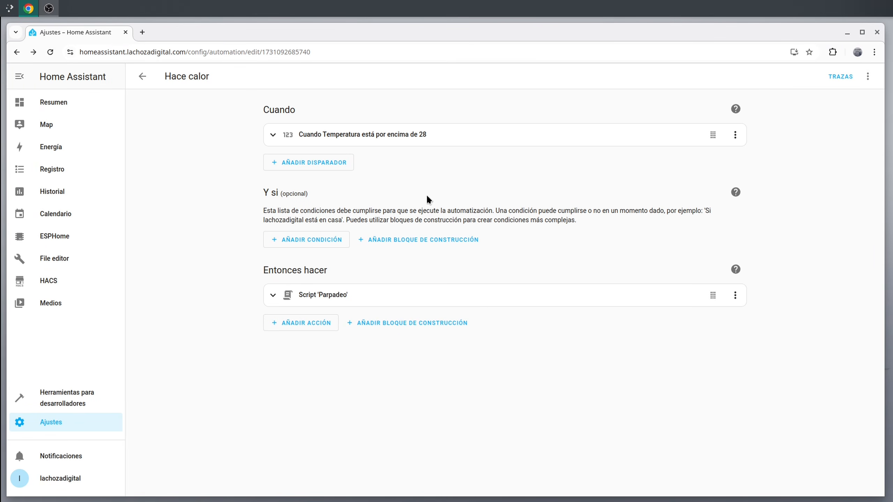
Test both automations from the Resumen dashboard by triggering the Timbre button and raising the Temperatura slider
{"action": "left_click", "coordinate": [49, 105]}
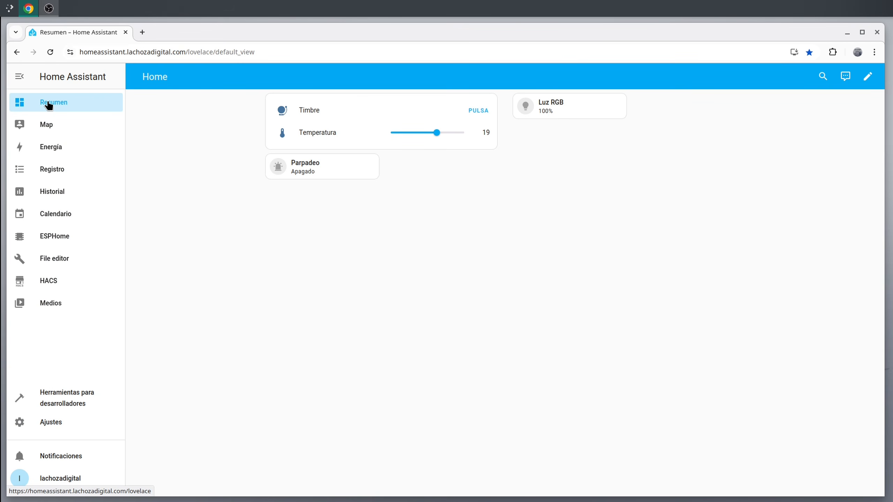
{"action": "left_click", "coordinate": [488, 112]}
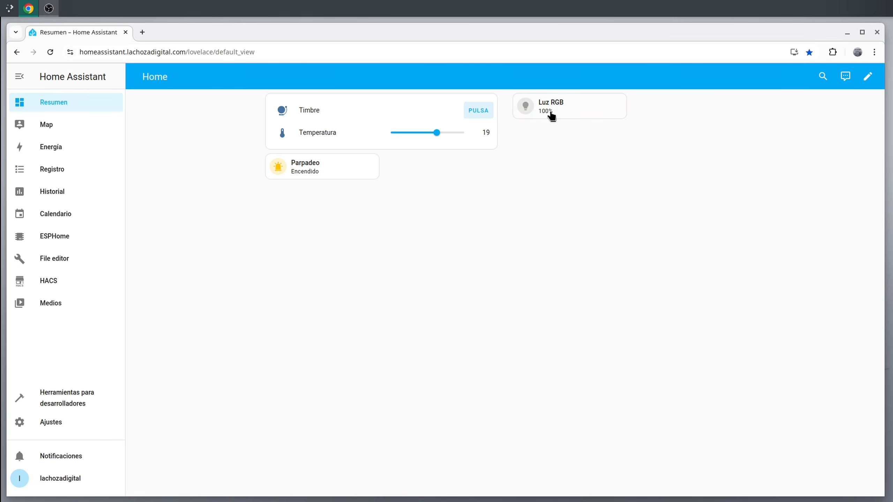
{"action": "left_click_drag", "start_coordinate": [437, 135], "coordinate": [457, 145]}
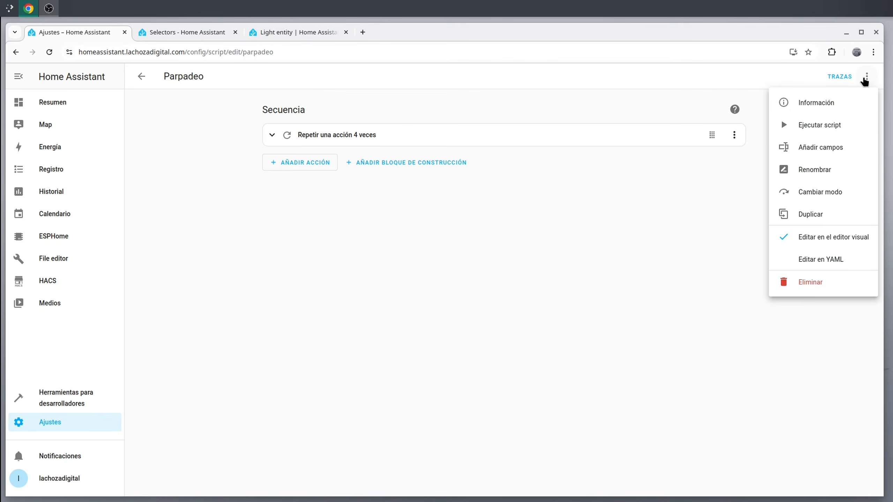
Add a field to the Parpadeo script with the name "Color" and the description "Color de la luz"
{"action": "left_click", "coordinate": [866, 77]}
{"action": "left_click", "coordinate": [868, 78]}
{"action": "left_click", "coordinate": [833, 155]}
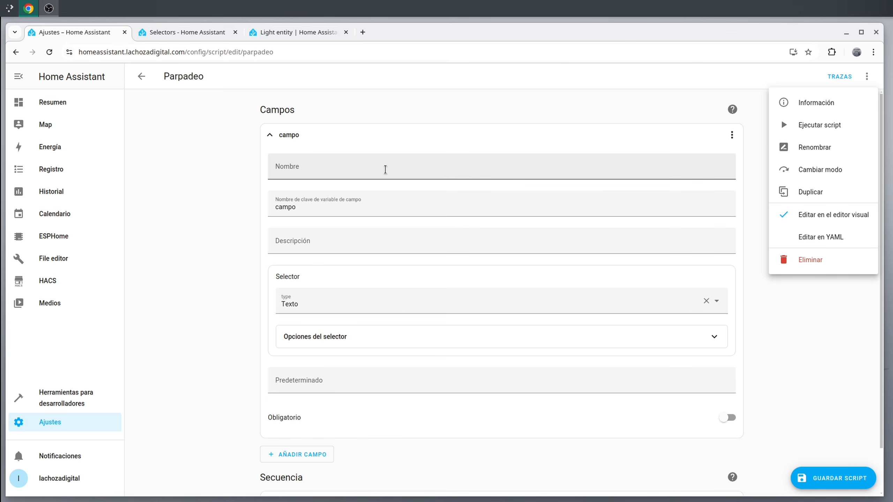
{"action": "left_click", "coordinate": [386, 169]}
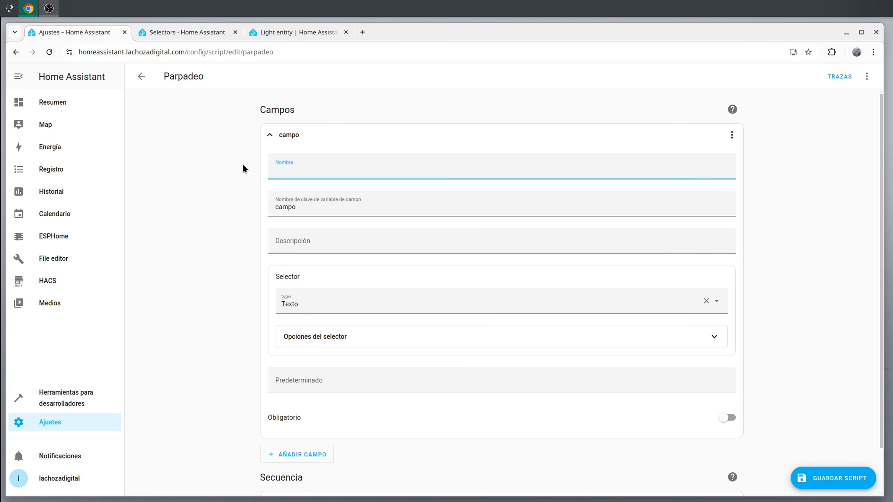
{"action": "type", "text": "Color"}
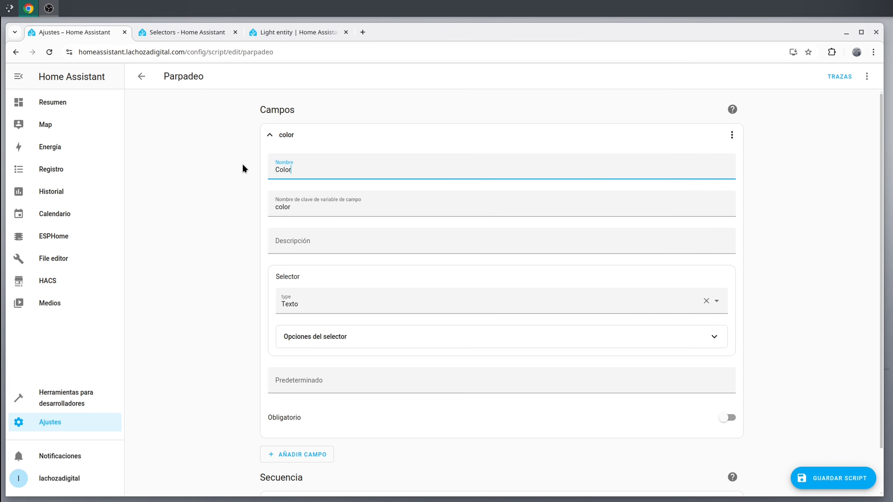
{"action": "left_click", "coordinate": [368, 243]}
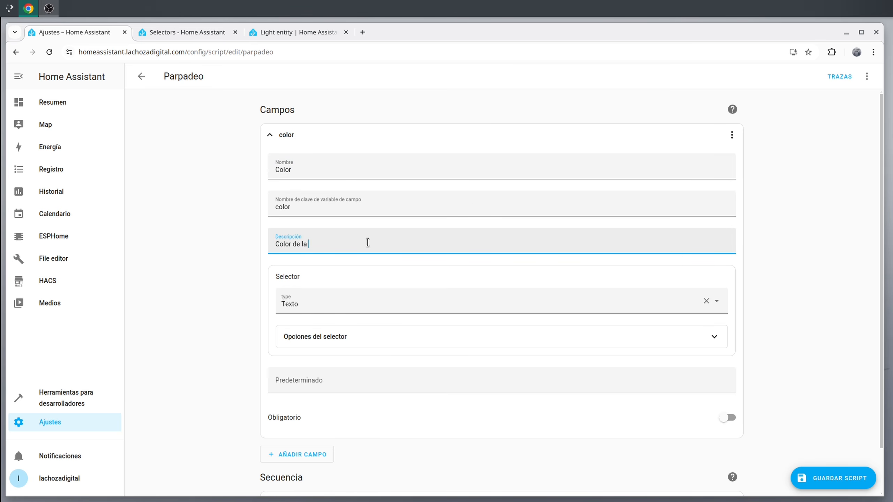
Set the color field's selector type to "Color RGB"
{"action": "left_click", "coordinate": [381, 305]}
{"action": "scroll", "coordinate": [360, 251], "scroll_direction": "down", "scroll_amount": 10}
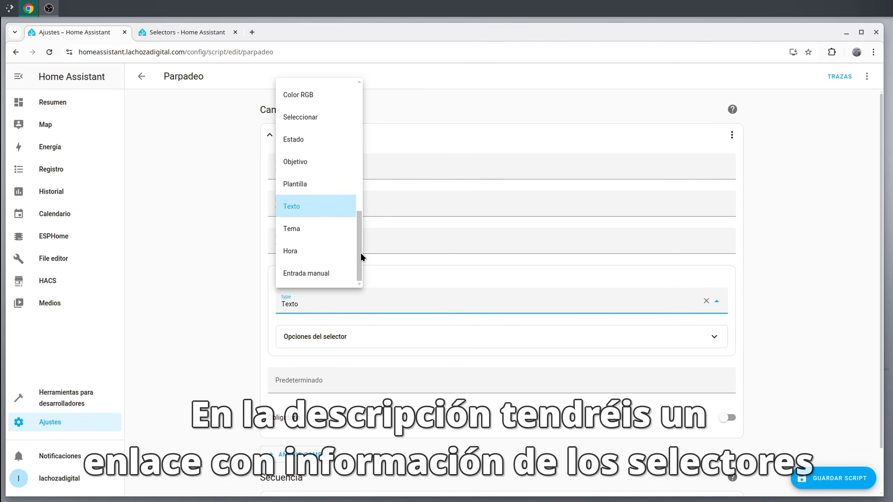
{"action": "scroll", "coordinate": [361, 247], "scroll_direction": "up", "scroll_amount": 1}
{"action": "mouse_move", "coordinate": [360, 245]}
{"action": "left_mouse_down"}
{"action": "mouse_move", "coordinate": [360, 112]}
{"action": "mouse_move", "coordinate": [361, 246]}
{"action": "left_mouse_up"}
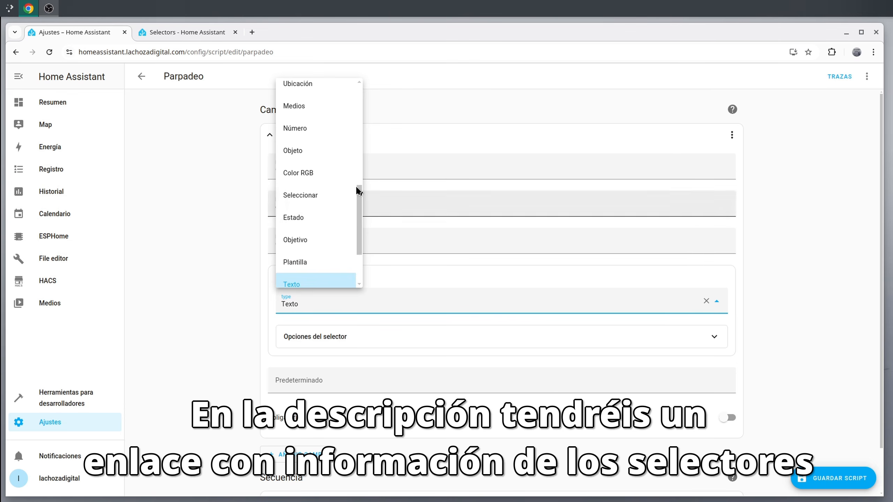
{"action": "left_click", "coordinate": [319, 174]}
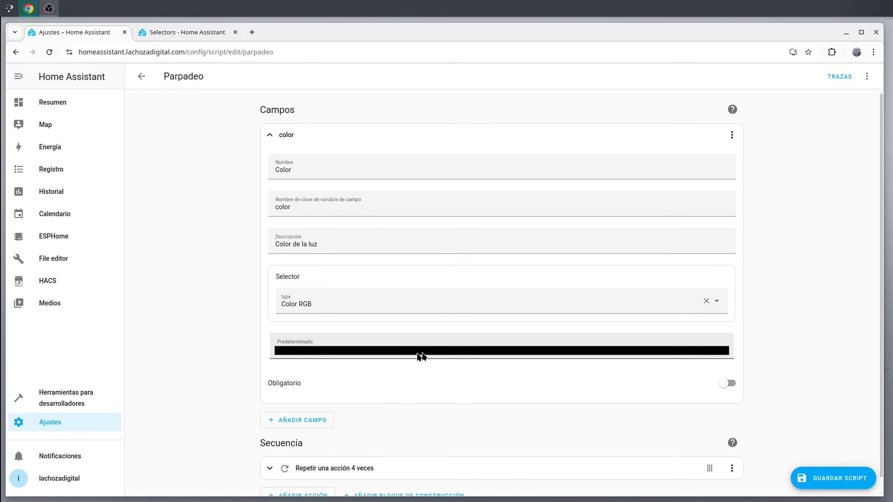
Set the color field's default value to pure red and leave the field optional
{"action": "left_click", "coordinate": [376, 349]}
{"action": "left_click_drag", "start_coordinate": [364, 371], "coordinate": [380, 360]}
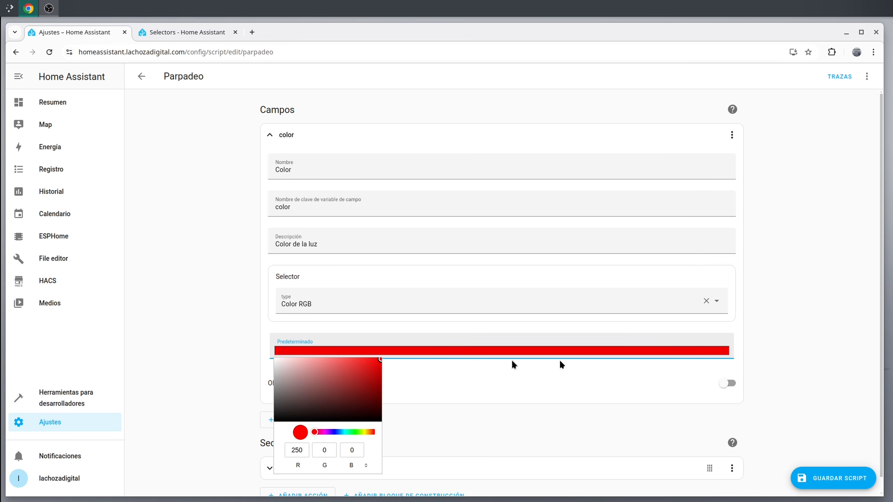
{"action": "left_click", "coordinate": [386, 333]}
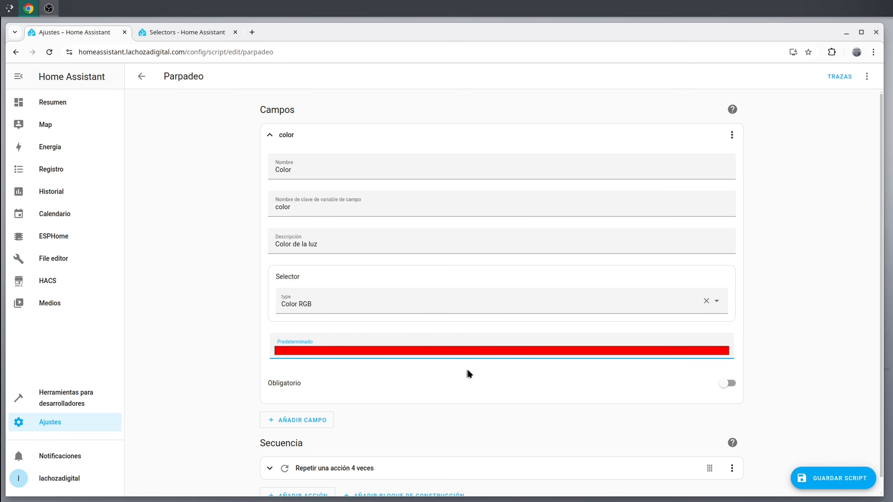
{"action": "scroll", "coordinate": [757, 337], "scroll_direction": "down", "scroll_amount": 1}
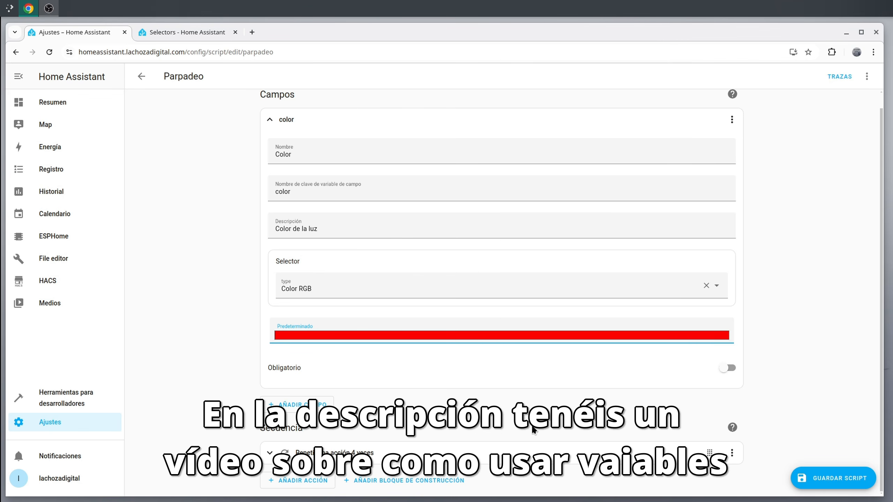
{"action": "scroll", "coordinate": [724, 390], "scroll_direction": "up", "scroll_amount": 1}
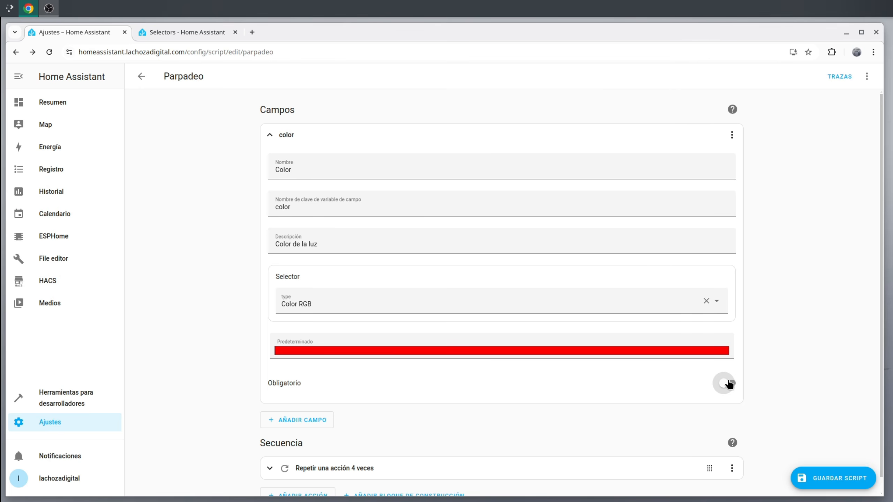
{"action": "left_click", "coordinate": [729, 386]}
Expand the repeat block and switch its "Luz 'Encender' en Luz RGB" action to YAML editing
{"action": "left_click", "coordinate": [353, 454]}
{"action": "scroll", "coordinate": [454, 338], "scroll_direction": "down", "scroll_amount": 10}
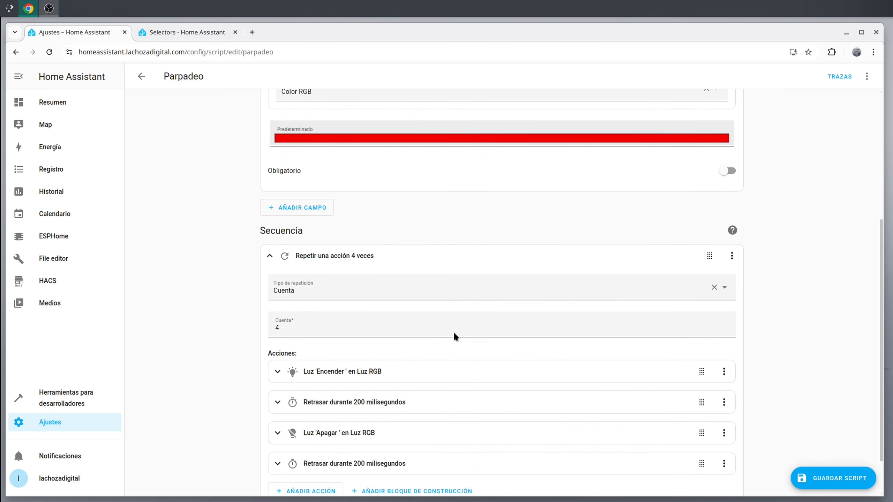
{"action": "left_click", "coordinate": [397, 327]}
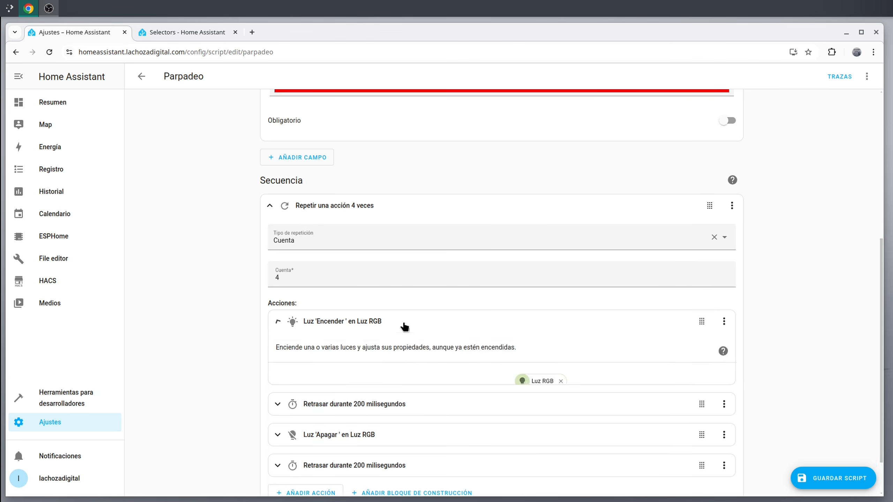
{"action": "scroll", "coordinate": [628, 356], "scroll_direction": "down", "scroll_amount": 3}
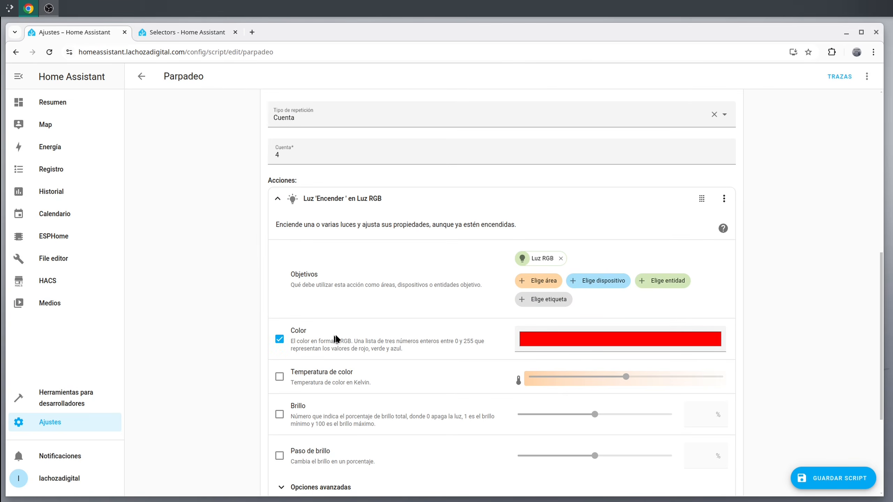
{"action": "left_click", "coordinate": [724, 199]}
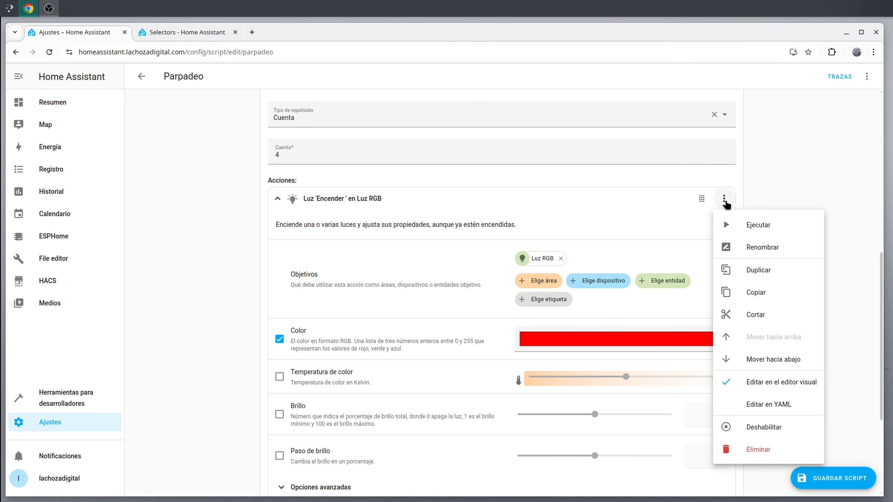
{"action": "left_click", "coordinate": [769, 405]}
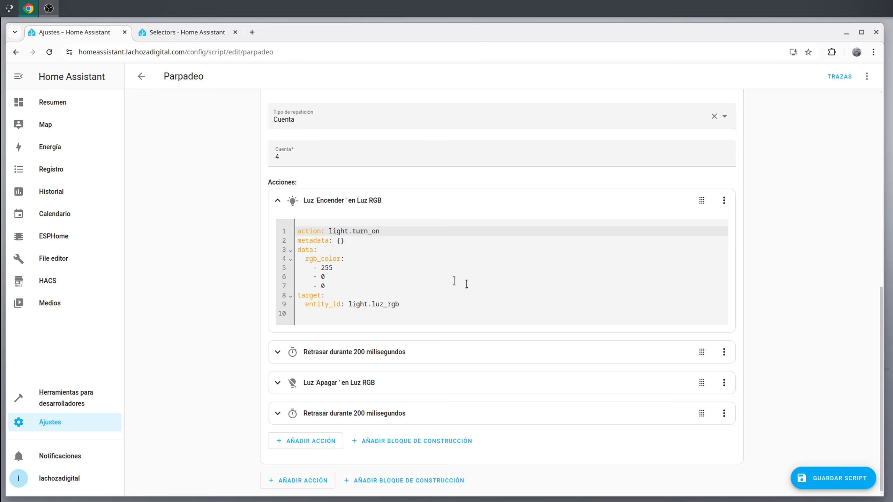
Replace the fixed rgb_color list in the light.turn_on action with "{{ color }}" and save the script
{"action": "left_click_drag", "start_coordinate": [335, 282], "coordinate": [347, 286]}
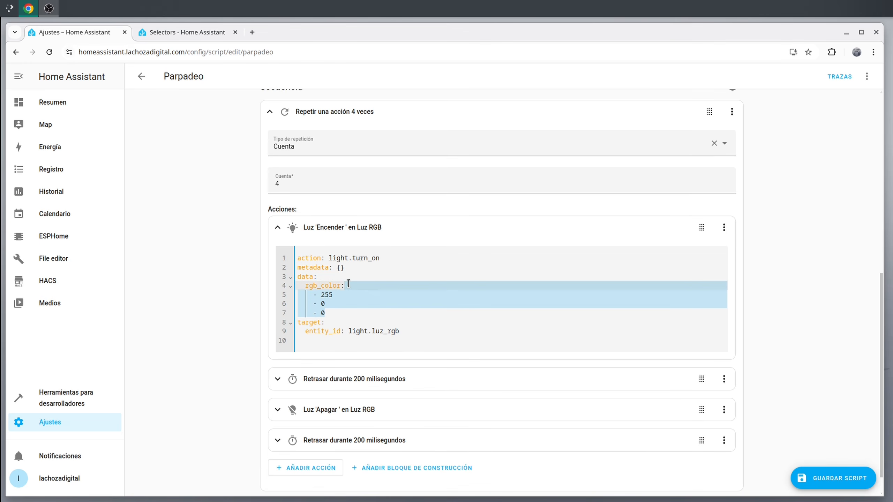
{"action": "type", "text": "\"{"}
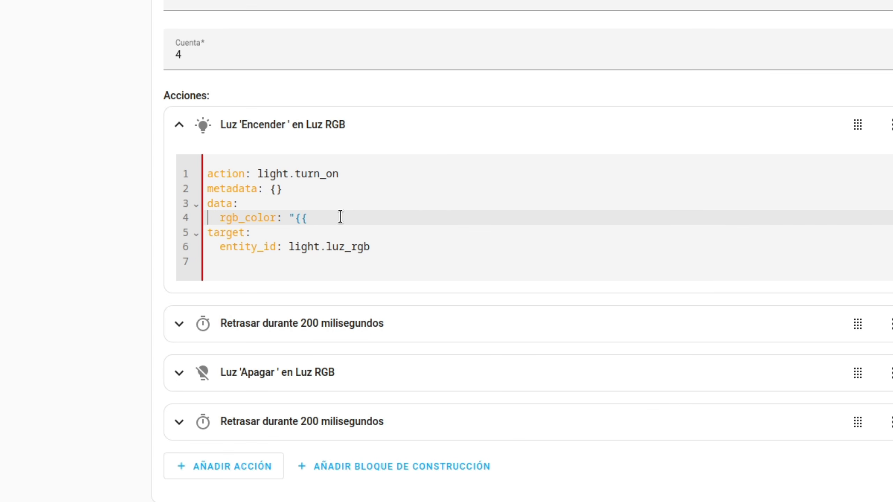
{"action": "type", "text": "{ color }}\""}
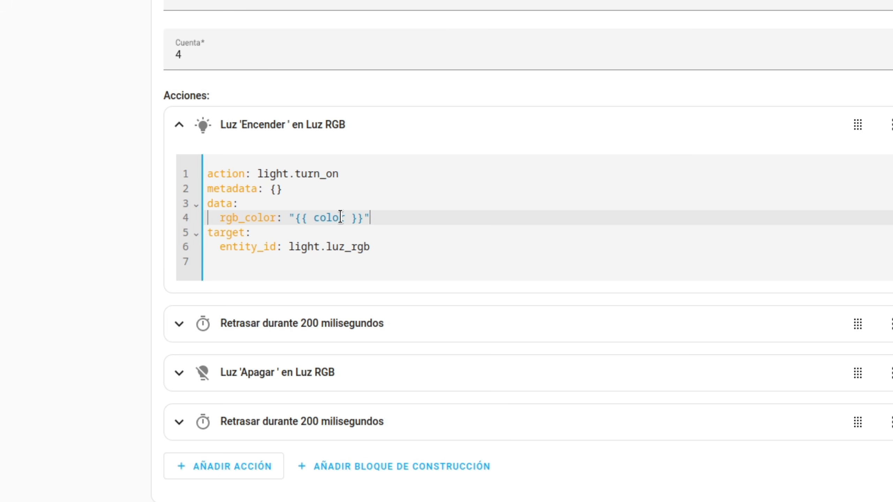
{"action": "left_click_drag", "start_coordinate": [351, 218], "coordinate": [319, 213]}
{"action": "left_click", "coordinate": [363, 217]}
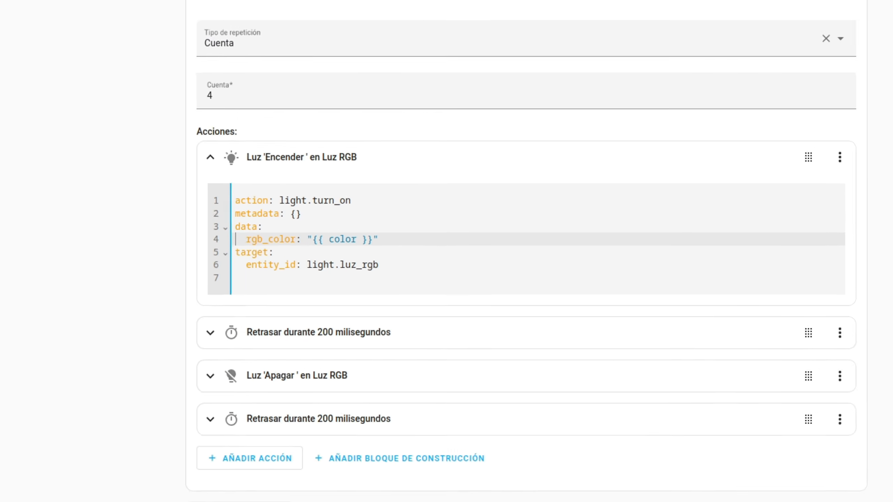
{"action": "left_click", "coordinate": [839, 479]}
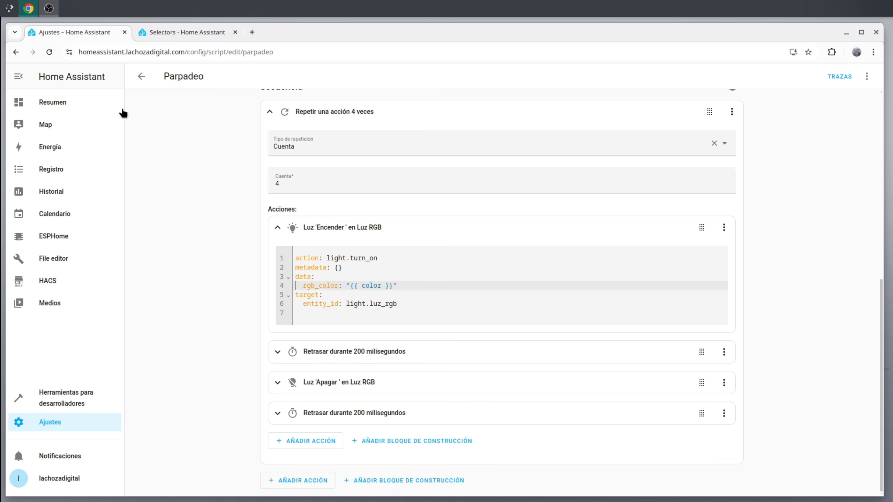
Try running the script from the dashboard's Parpadeo card and open that card's Interacciones settings for editing
{"action": "left_click", "coordinate": [53, 103]}
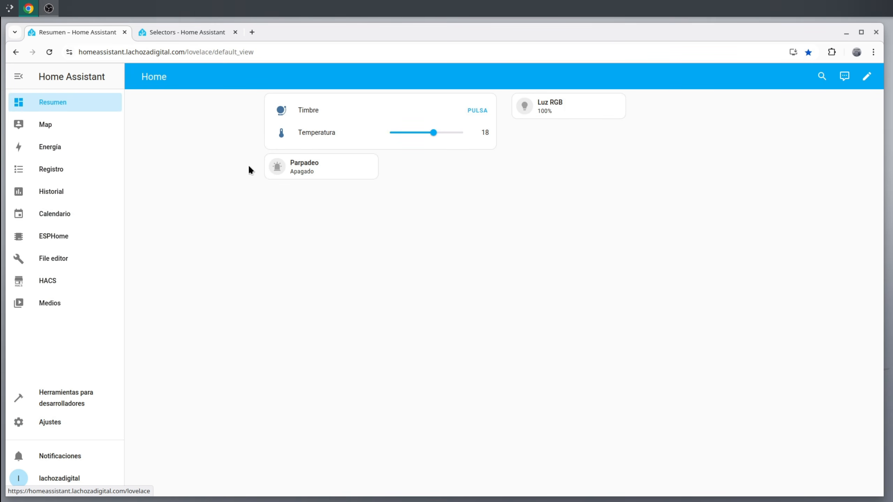
{"action": "left_click", "coordinate": [317, 173]}
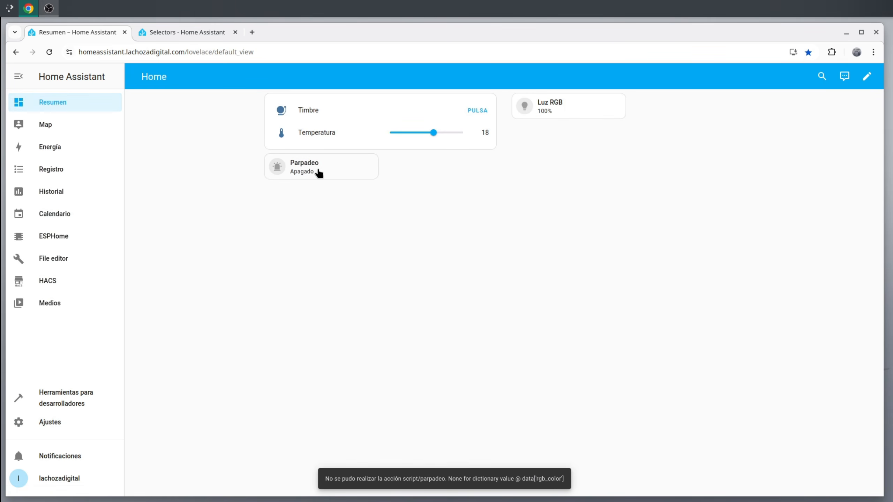
{"action": "left_click", "coordinate": [867, 77]}
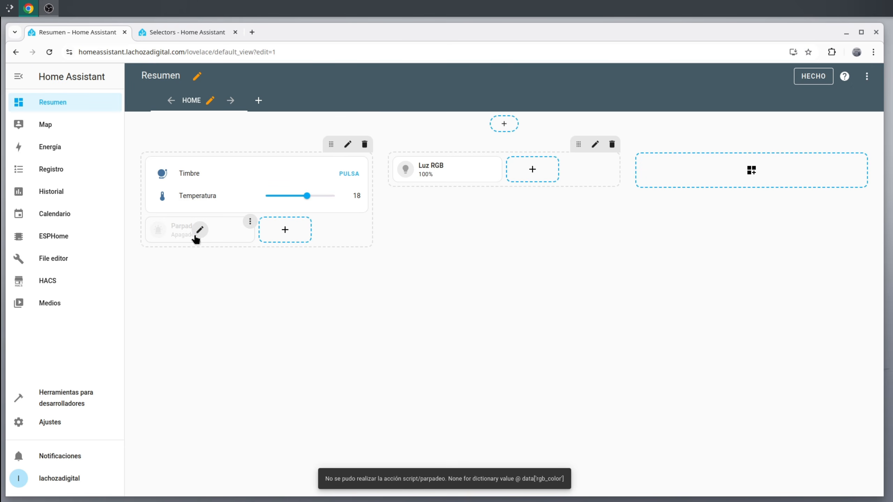
{"action": "left_click", "coordinate": [197, 234]}
{"action": "left_click", "coordinate": [223, 242]}
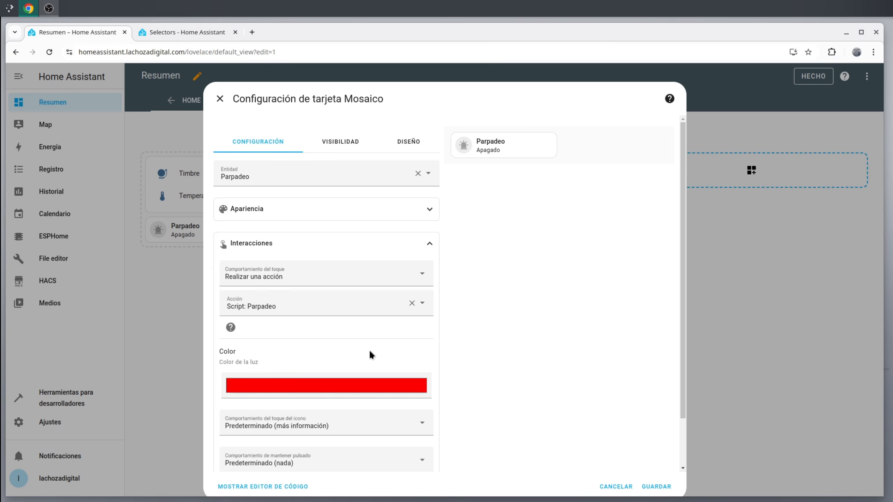
Set the Color of the Parpadeo card's script action to medium blue, save the card and finish editing the dashboard
{"action": "scroll", "coordinate": [369, 355], "scroll_direction": "down", "scroll_amount": 2}
{"action": "left_click", "coordinate": [263, 334]}
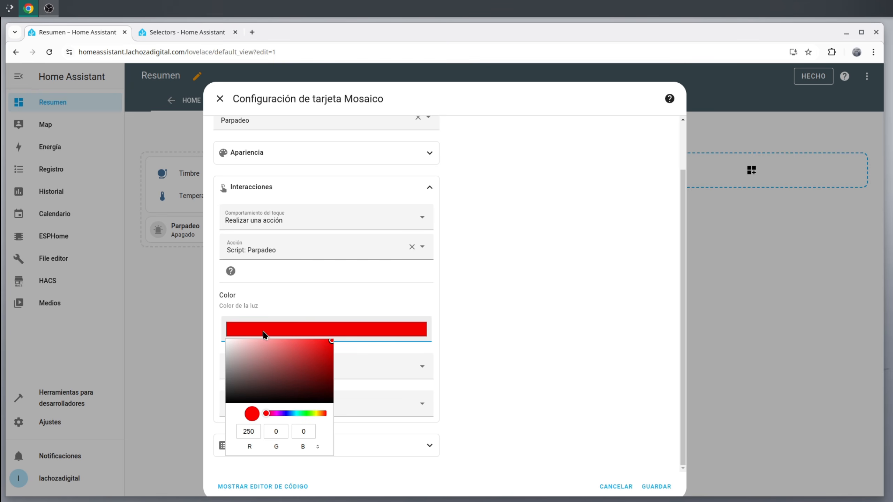
{"action": "left_click", "coordinate": [289, 414]}
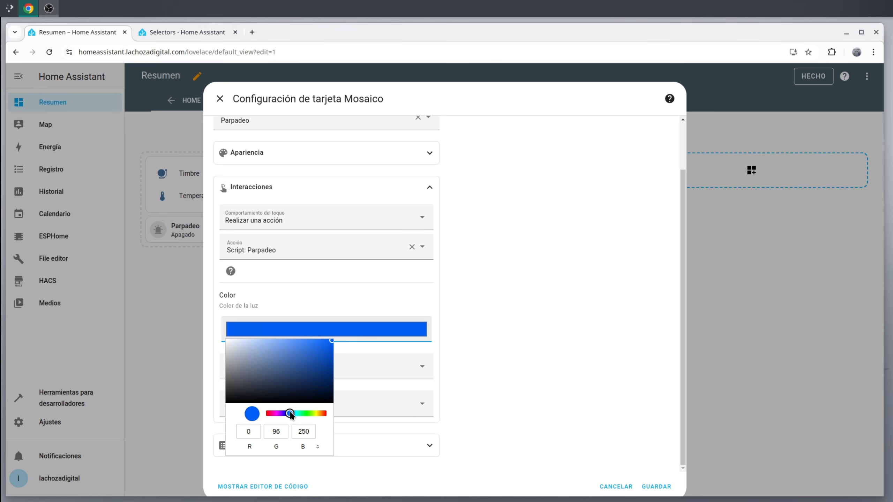
{"action": "left_click", "coordinate": [320, 360]}
{"action": "left_click", "coordinate": [474, 295]}
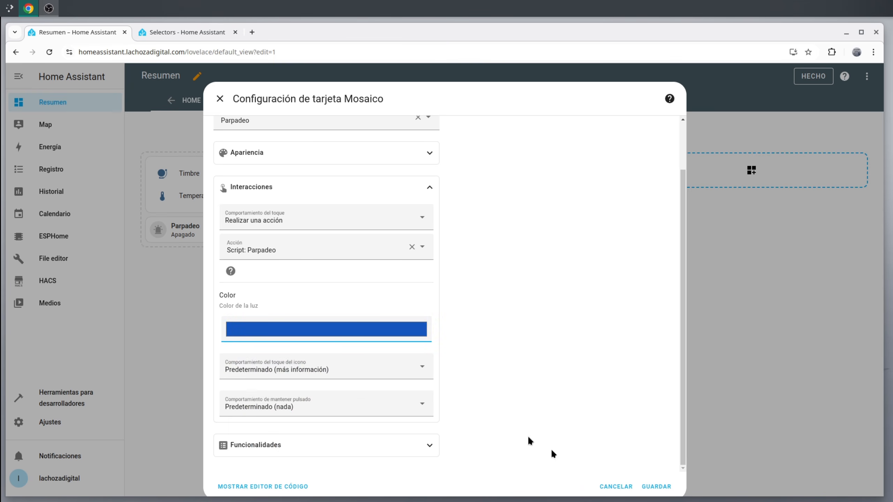
{"action": "left_click", "coordinate": [652, 487]}
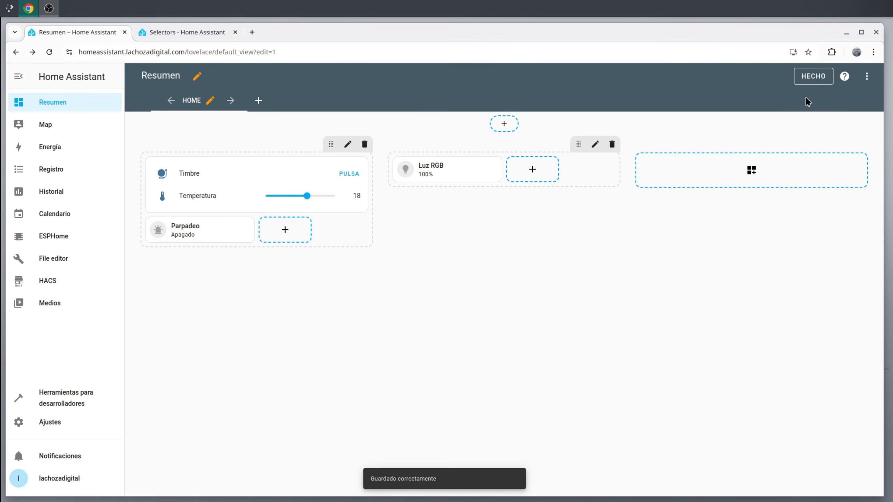
{"action": "left_click", "coordinate": [818, 79]}
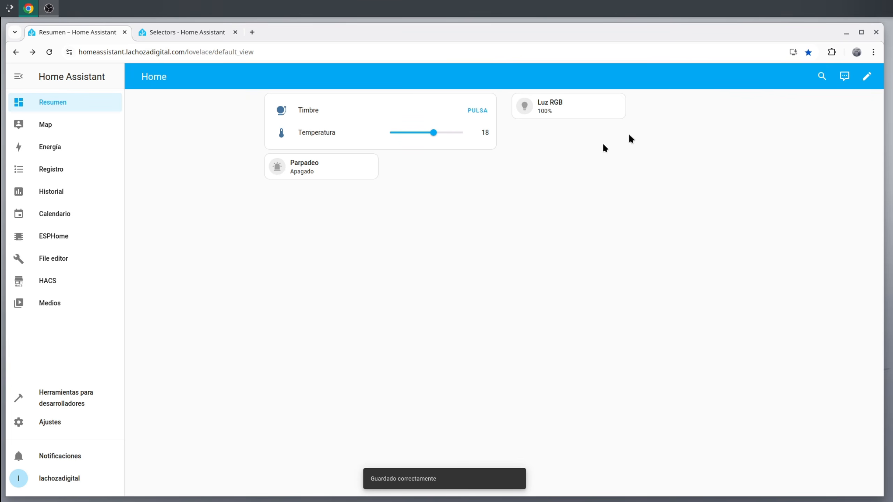
Test the script by running it from the Parpadeo card and by triggering the Timbre button
{"action": "left_click", "coordinate": [303, 171]}
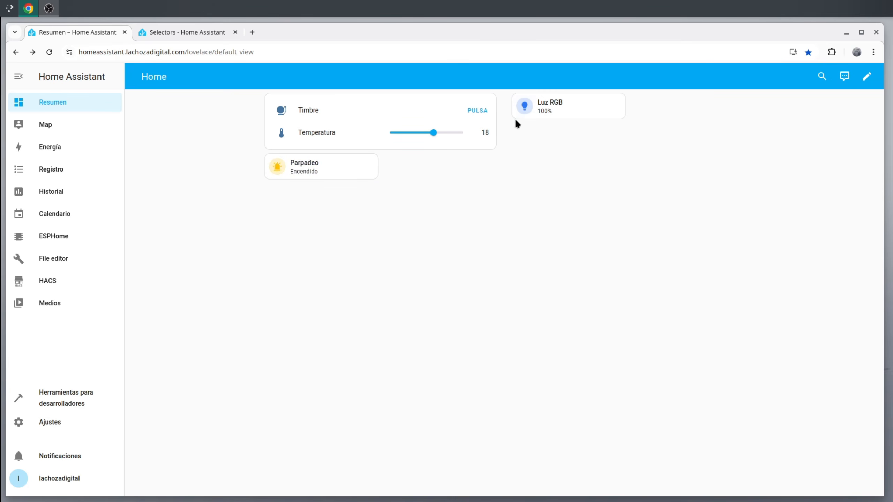
{"action": "left_click", "coordinate": [468, 109]}
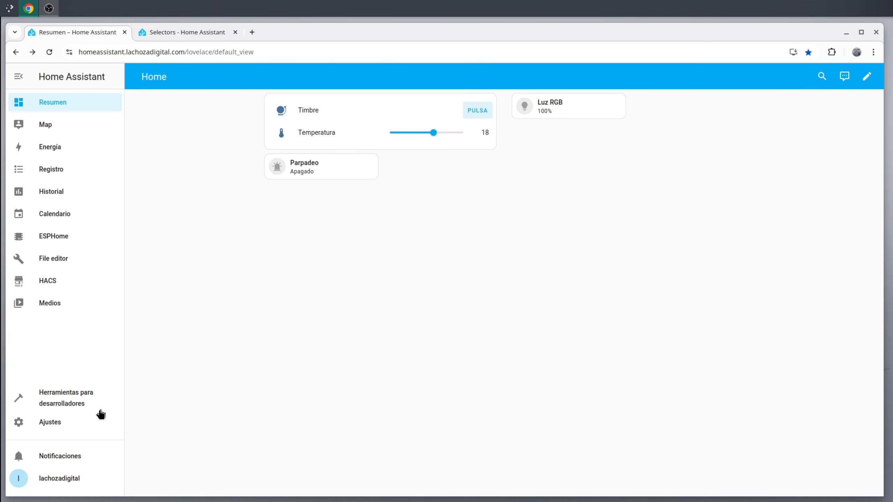
Set the Color of the Script 'Parpadeo' action in the Llaman al timbre automation to bright green and save the automation
{"action": "left_click", "coordinate": [78, 424]}
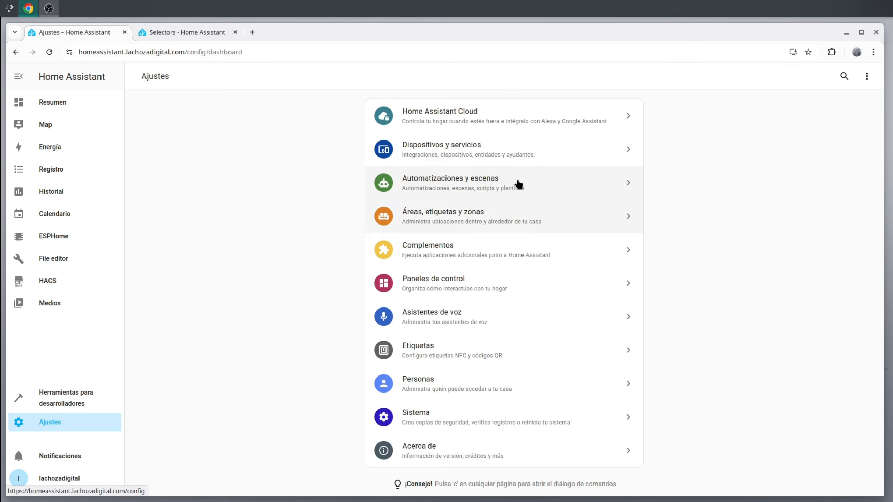
{"action": "left_click", "coordinate": [494, 191]}
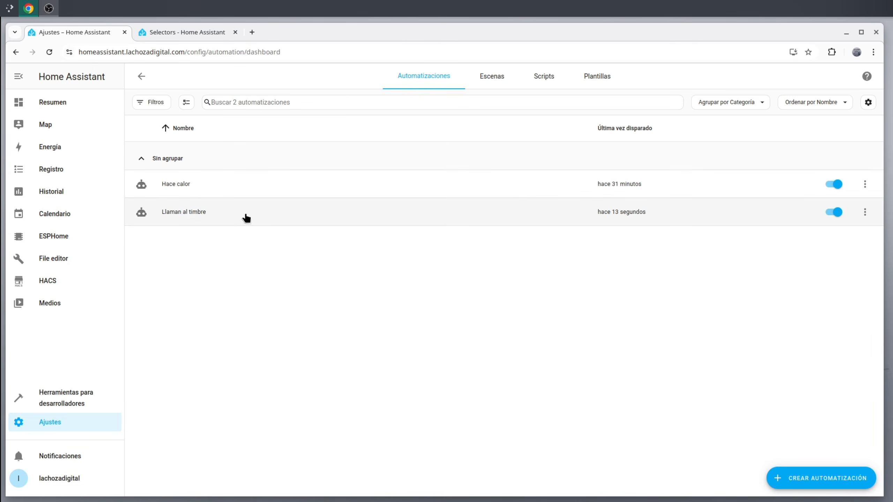
{"action": "left_click", "coordinate": [280, 217]}
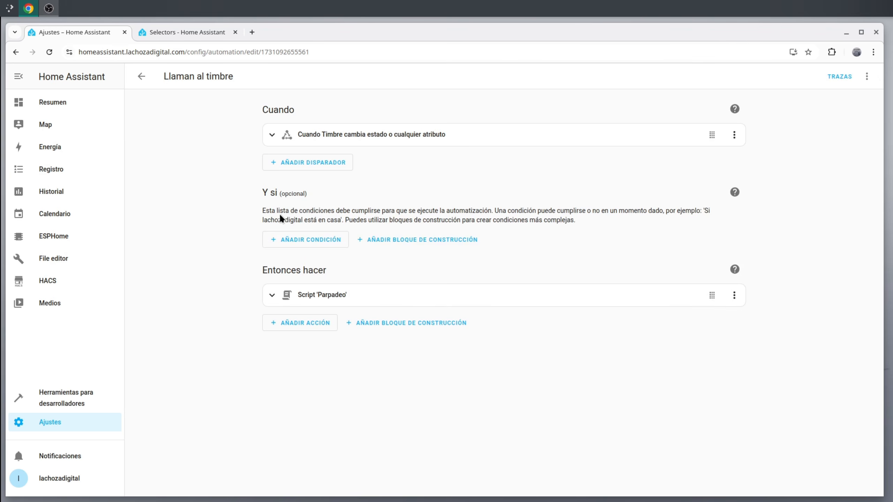
{"action": "left_click", "coordinate": [390, 300]}
{"action": "left_click", "coordinate": [676, 362]}
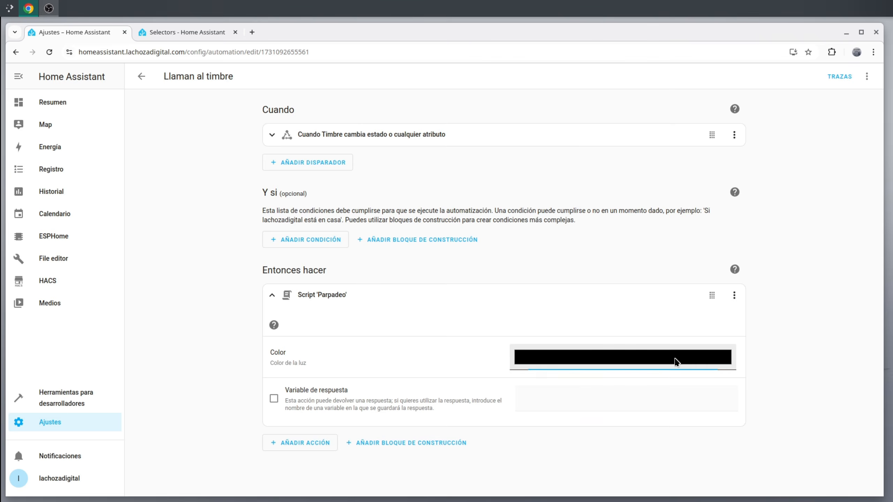
{"action": "left_click", "coordinate": [594, 441]}
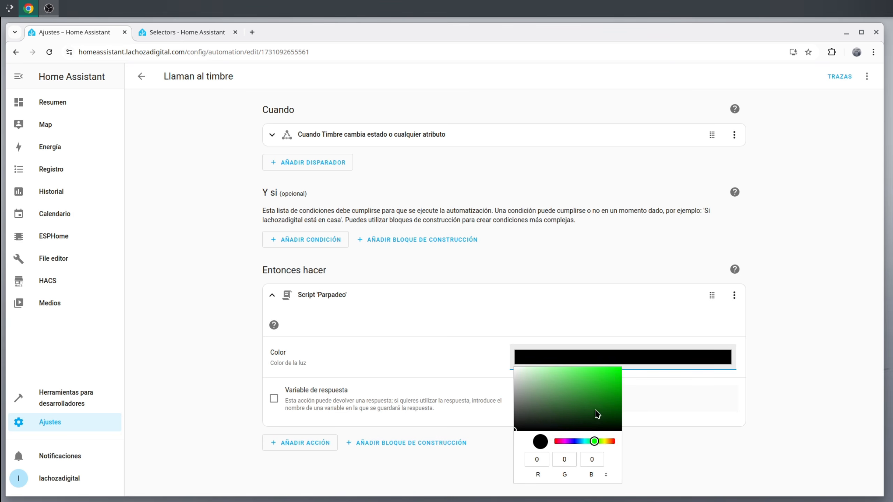
{"action": "left_click_drag", "start_coordinate": [597, 414], "coordinate": [610, 379]}
{"action": "left_click", "coordinate": [775, 399]}
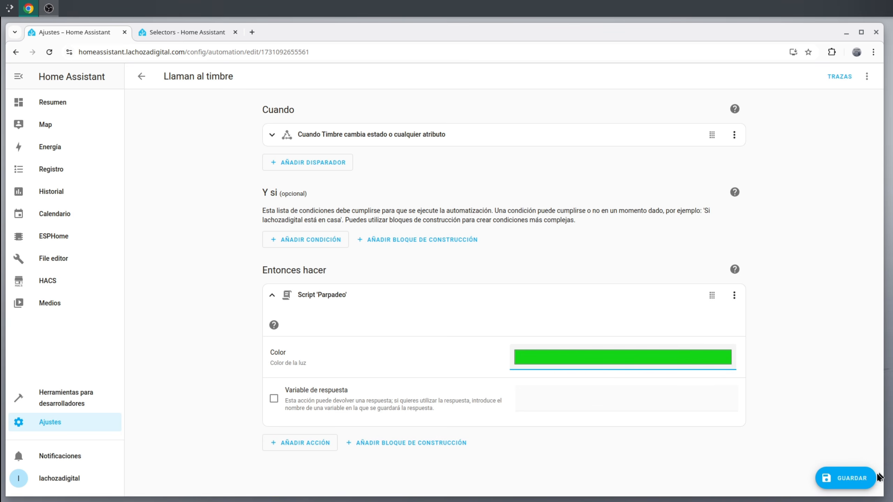
{"action": "left_click", "coordinate": [852, 478]}
Set the Color of the Script 'Parpadeo' action in the Hace calor automation to bright yellow and save the automation
{"action": "left_click", "coordinate": [141, 78]}
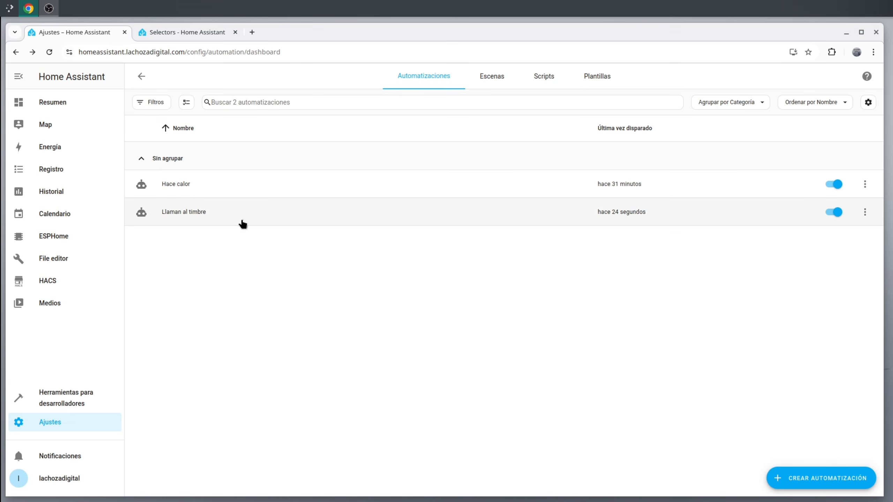
{"action": "left_click", "coordinate": [207, 183]}
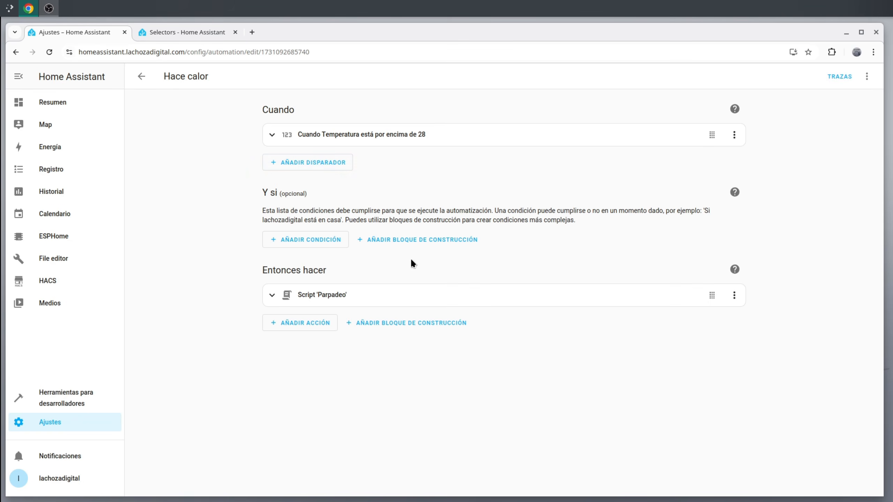
{"action": "left_click", "coordinate": [337, 301]}
{"action": "left_click", "coordinate": [614, 363]}
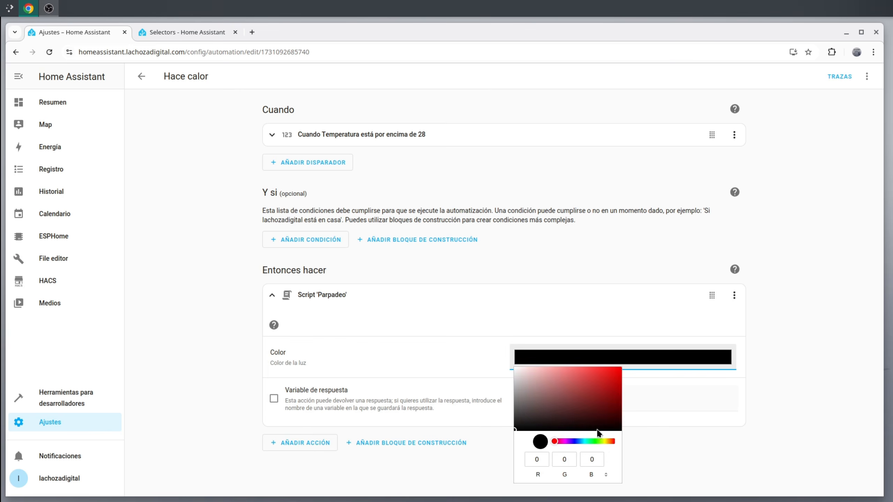
{"action": "left_click", "coordinate": [608, 442]}
{"action": "left_click", "coordinate": [617, 369]}
{"action": "left_click", "coordinate": [797, 298]}
{"action": "left_click", "coordinate": [854, 484]}
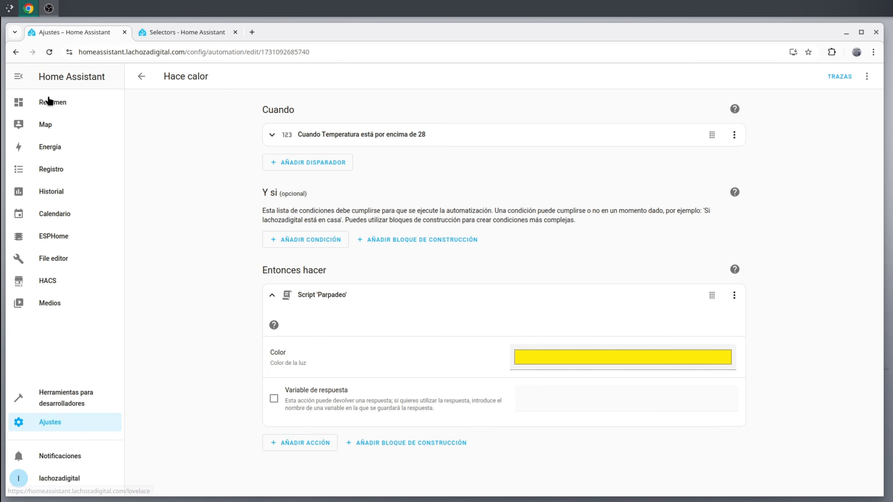
Test the colors from the Resumen dashboard by triggering Timbre, raising Temperatura to 29 and running the Parpadeo card
{"action": "left_click", "coordinate": [49, 100]}
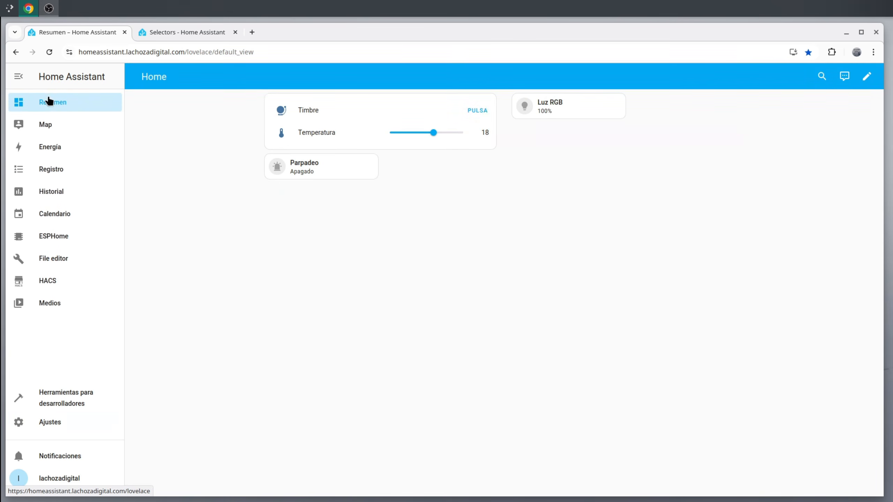
{"action": "left_click", "coordinate": [481, 112]}
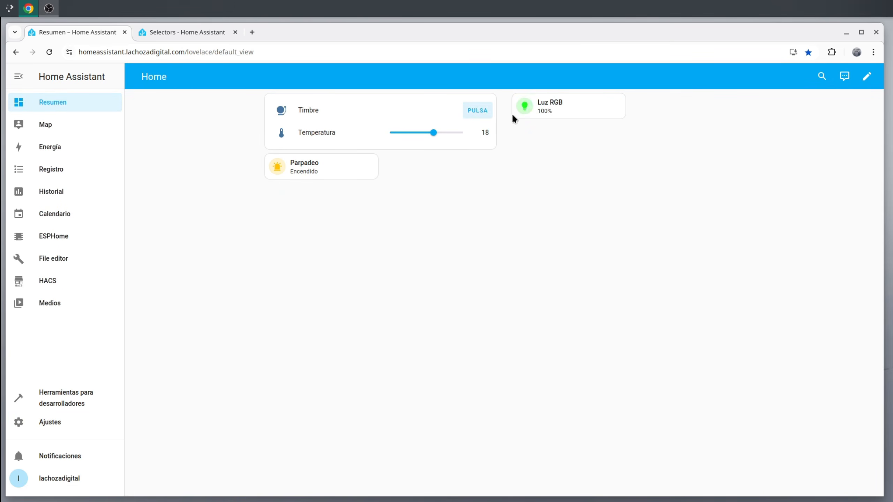
{"action": "left_click_drag", "start_coordinate": [424, 139], "coordinate": [462, 138]}
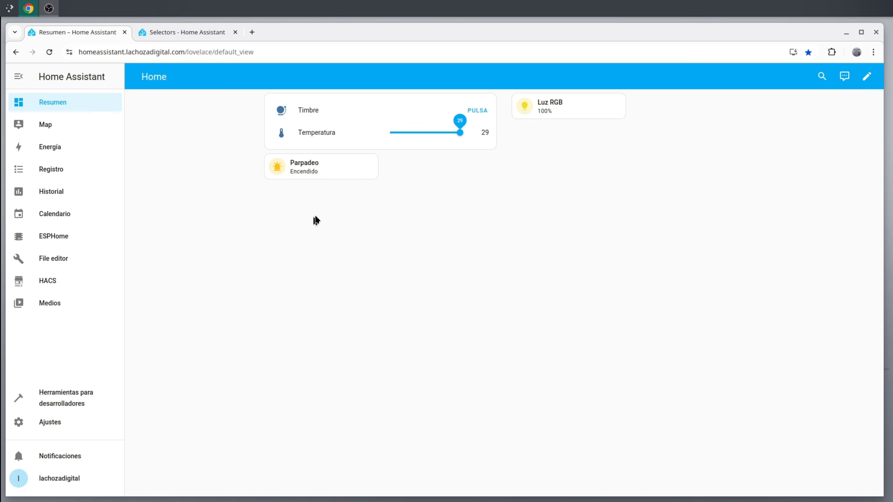
{"action": "left_click", "coordinate": [308, 172]}
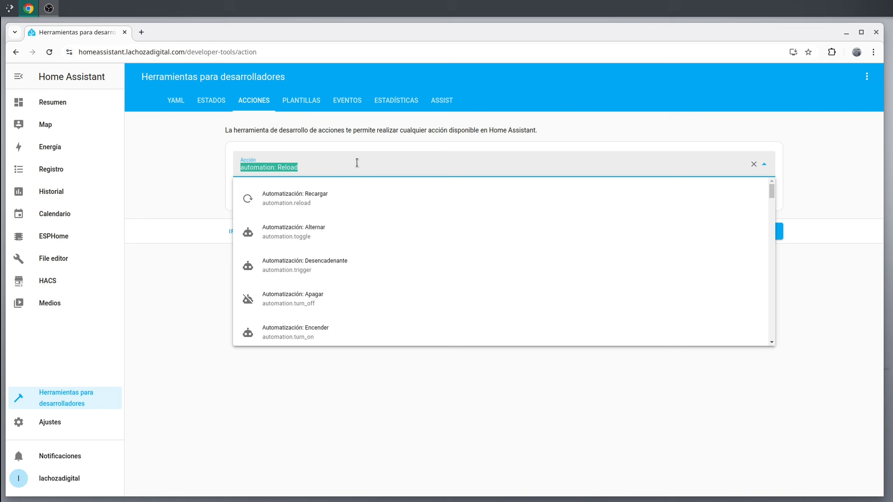
Run the weather.get_forecasts action for Forecast Casa with the Diariamente forecast type and examine its response
{"action": "type", "text": "get"}
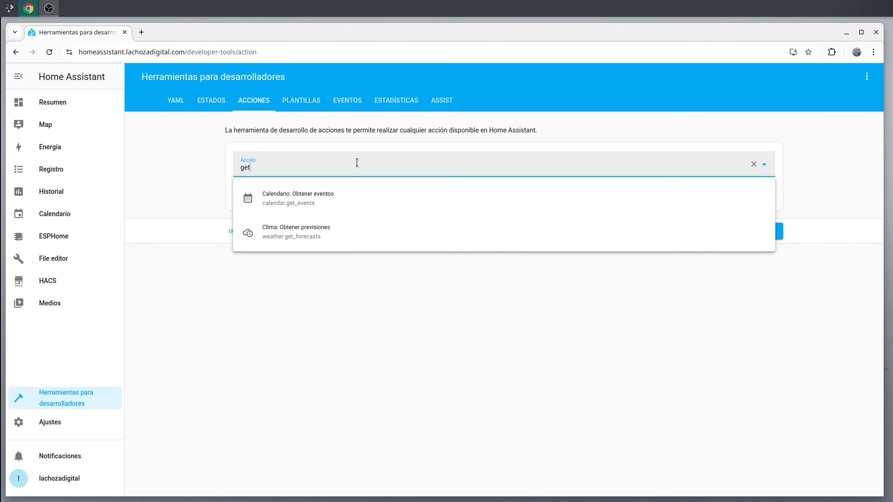
{"action": "left_click", "coordinate": [339, 227]}
{"action": "left_click", "coordinate": [669, 231]}
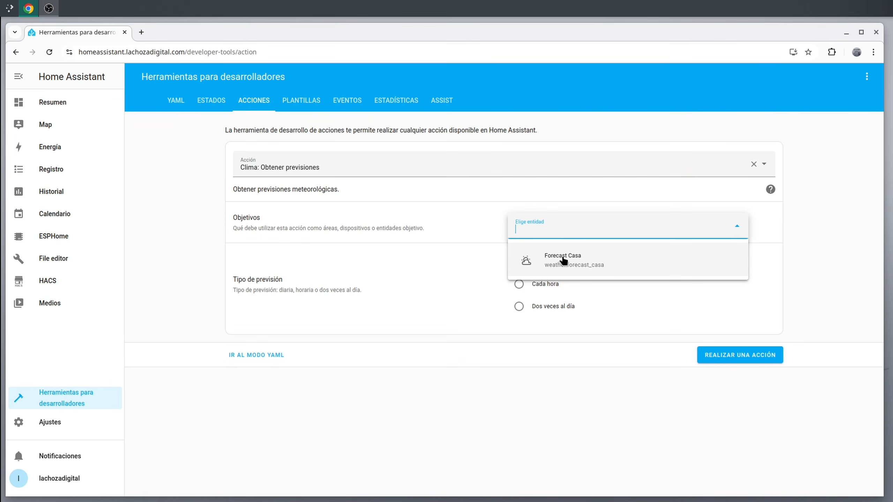
{"action": "left_click", "coordinate": [563, 259]}
{"action": "left_click", "coordinate": [519, 280]}
{"action": "left_click", "coordinate": [710, 375]}
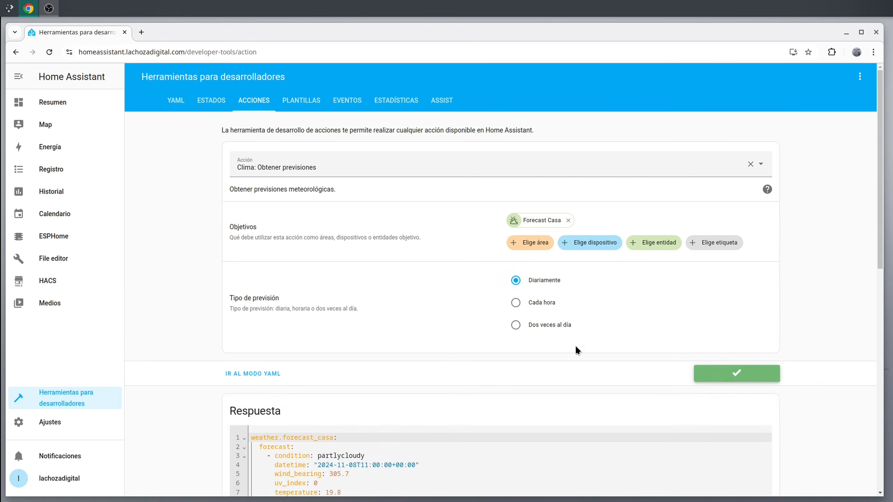
{"action": "scroll", "coordinate": [390, 280], "scroll_direction": "down", "scroll_amount": 5}
{"action": "scroll", "coordinate": [369, 334], "scroll_direction": "down", "scroll_amount": 10}
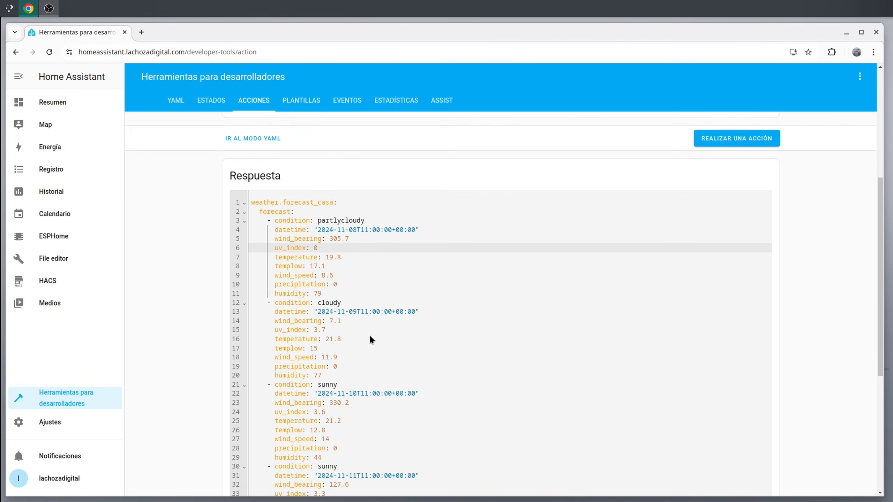
{"action": "scroll", "coordinate": [414, 353], "scroll_direction": "up", "scroll_amount": 15}
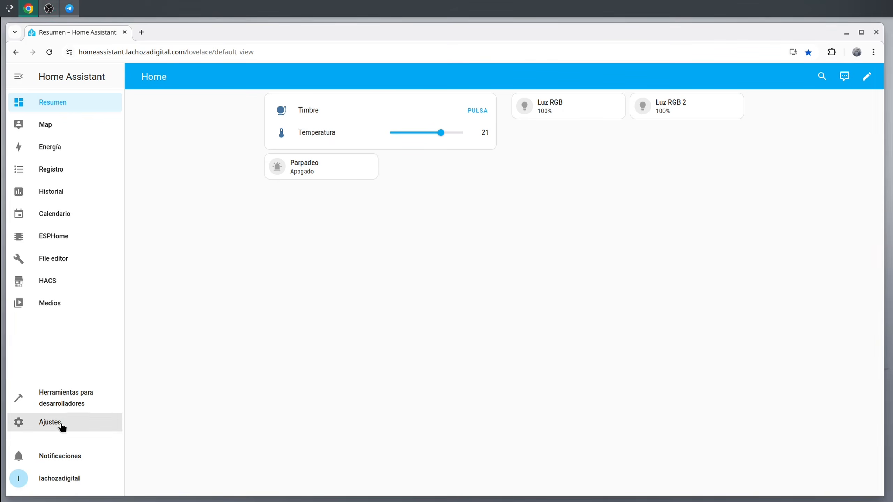
Create a new empty script in the Scripts section of the automation settings
{"action": "left_click", "coordinate": [59, 424]}
{"action": "left_click", "coordinate": [428, 191]}
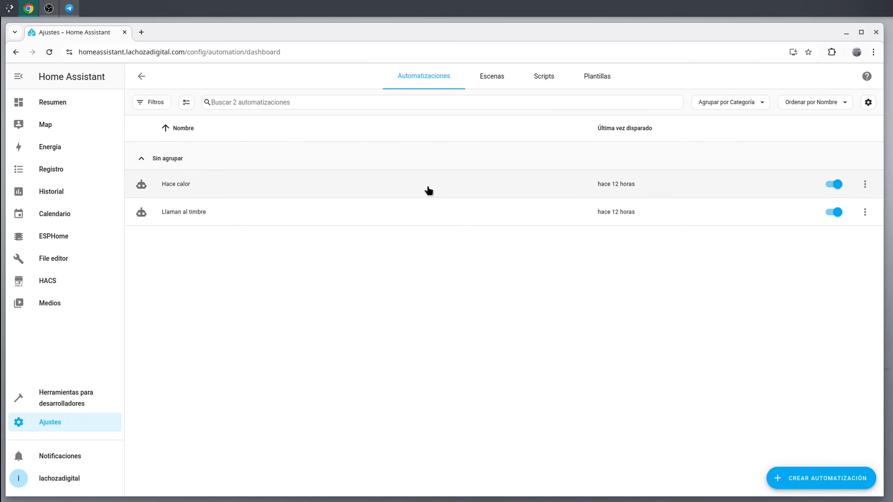
{"action": "left_click", "coordinate": [544, 77]}
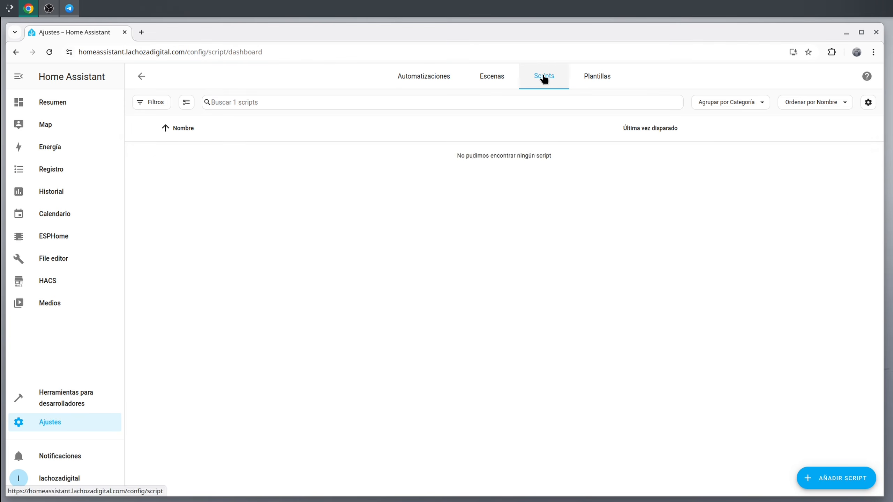
{"action": "left_click", "coordinate": [860, 478]}
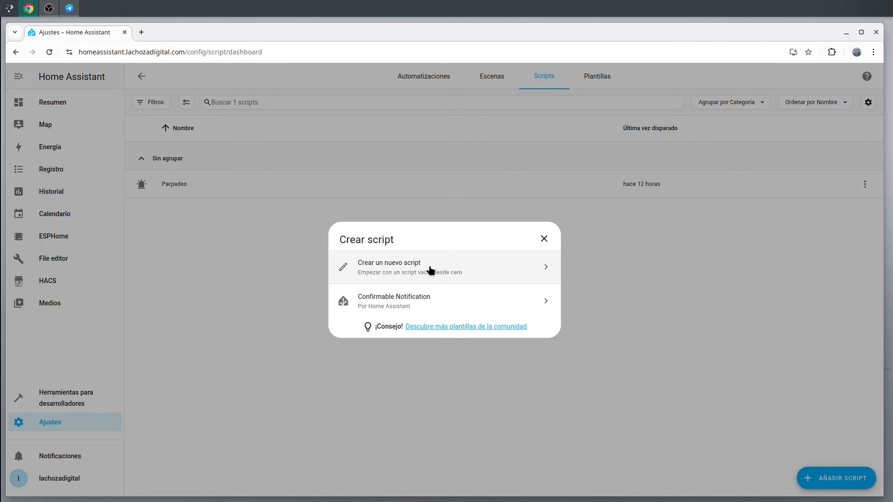
{"action": "left_click", "coordinate": [431, 271]}
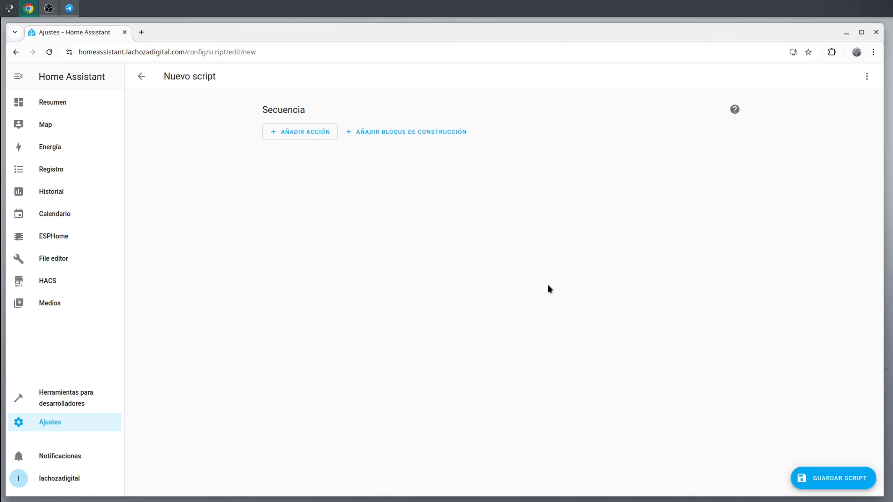
Add a required field named Sensor 1 with an Entidad selector to the new script and collapse it
{"action": "left_click", "coordinate": [867, 77]}
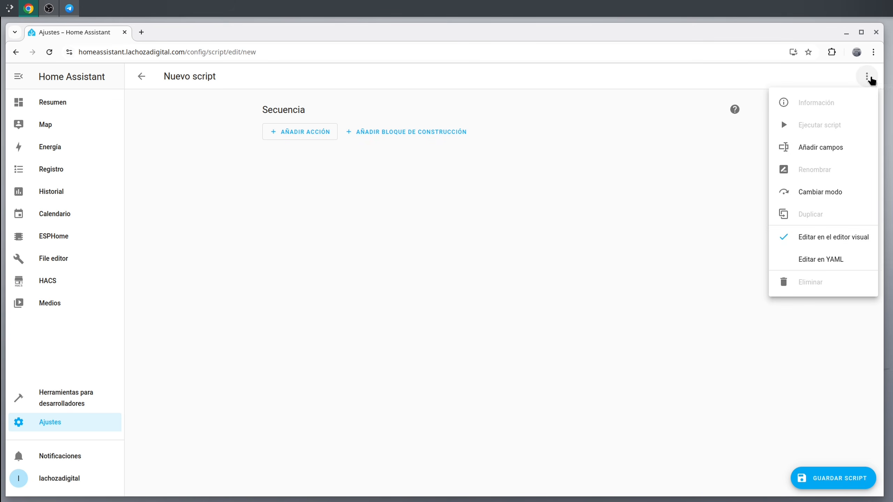
{"action": "left_click", "coordinate": [839, 146]}
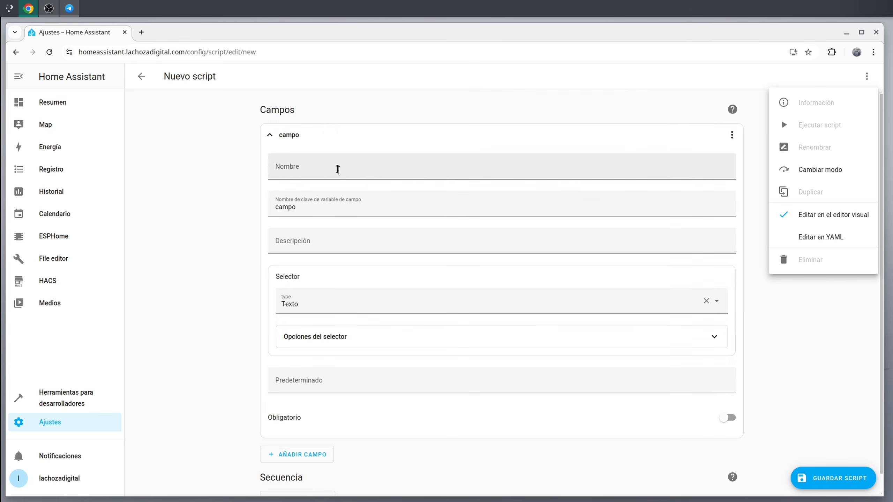
{"action": "type", "text": "Sensor 1"}
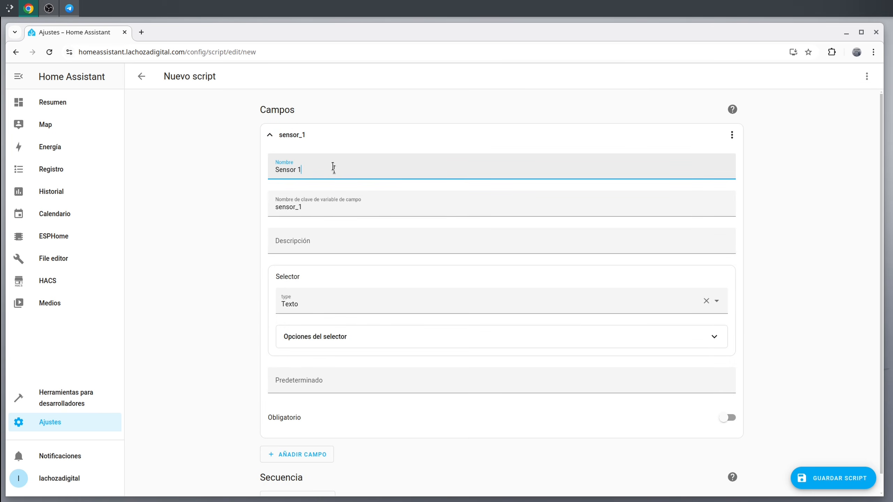
{"action": "left_click", "coordinate": [332, 306]}
{"action": "scroll", "coordinate": [335, 183], "scroll_direction": "up", "scroll_amount": 5}
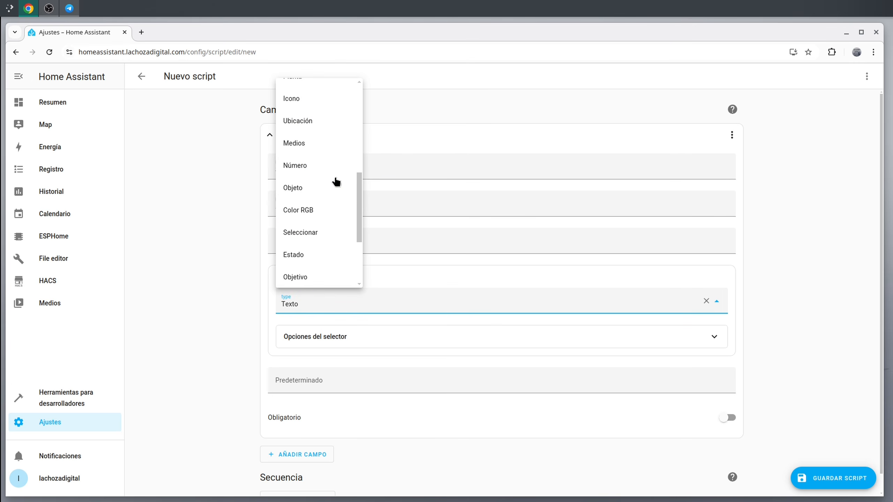
{"action": "left_click", "coordinate": [324, 111]}
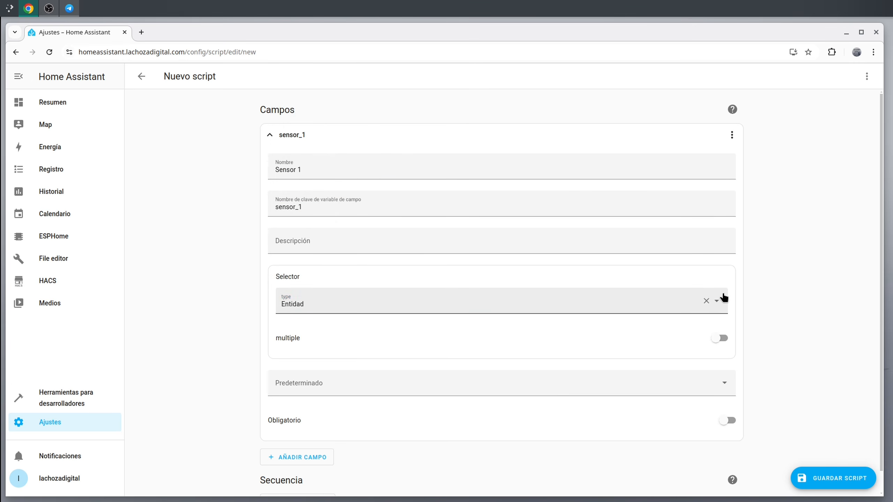
{"action": "left_click", "coordinate": [731, 423]}
{"action": "left_click", "coordinate": [278, 136]}
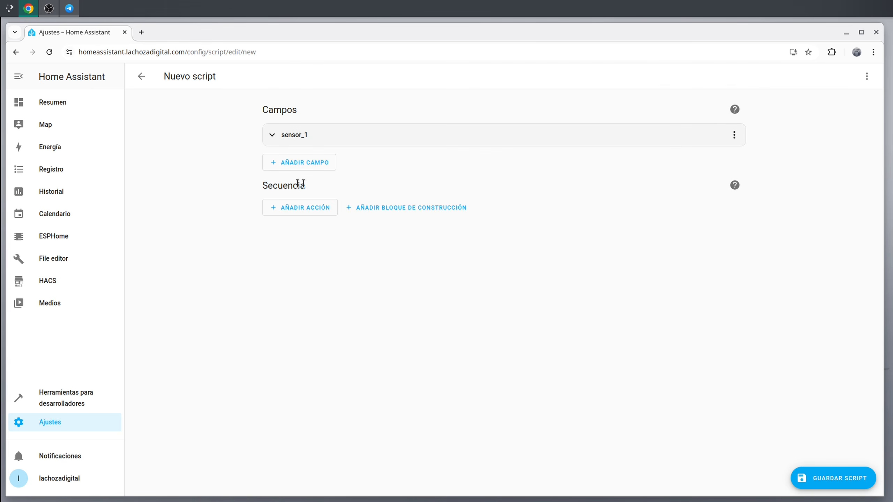
Add a second required field named Sensor 2 with an Entidad selector to the script
{"action": "left_click", "coordinate": [316, 168]}
{"action": "left_click", "coordinate": [313, 199]}
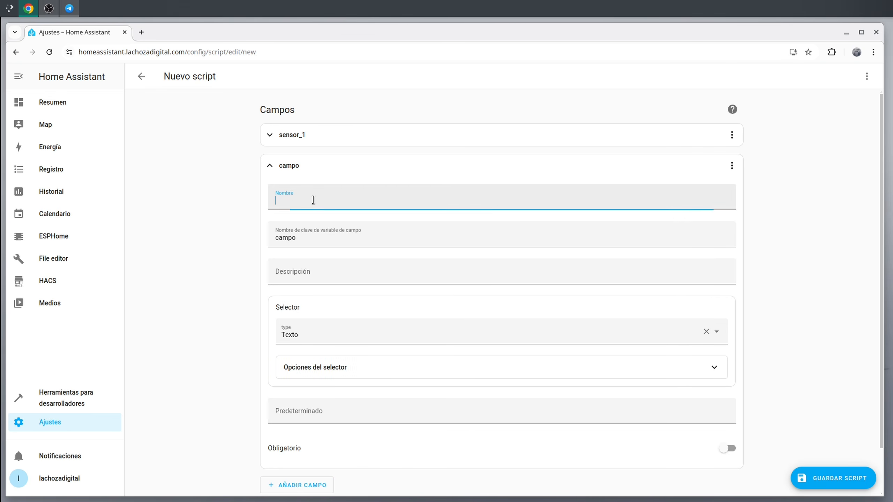
{"action": "type", "text": "Sensor 2"}
{"action": "left_click", "coordinate": [366, 336]}
{"action": "scroll", "coordinate": [343, 127], "scroll_direction": "up", "scroll_amount": 1}
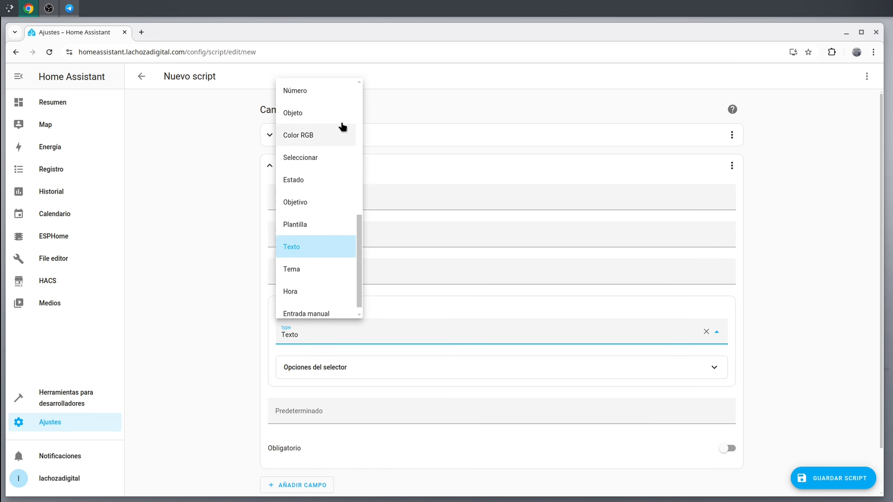
{"action": "scroll", "coordinate": [342, 127], "scroll_direction": "up", "scroll_amount": 5}
{"action": "left_click", "coordinate": [322, 117]}
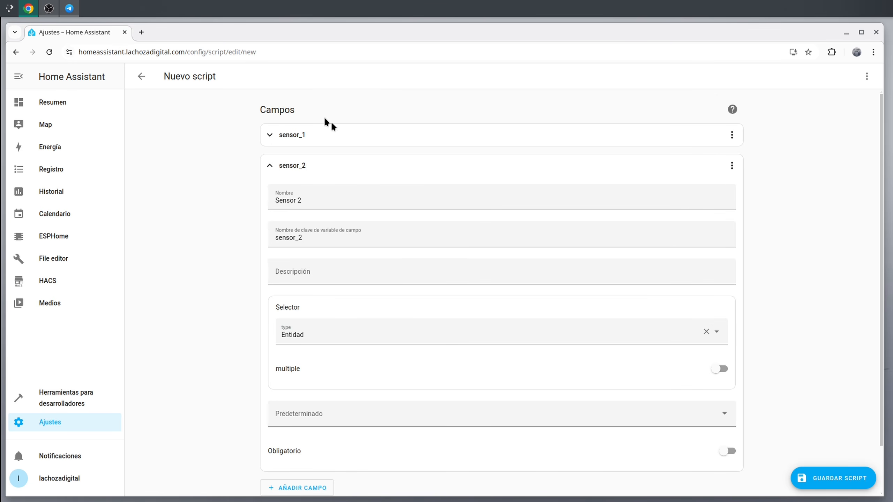
{"action": "left_click", "coordinate": [726, 453]}
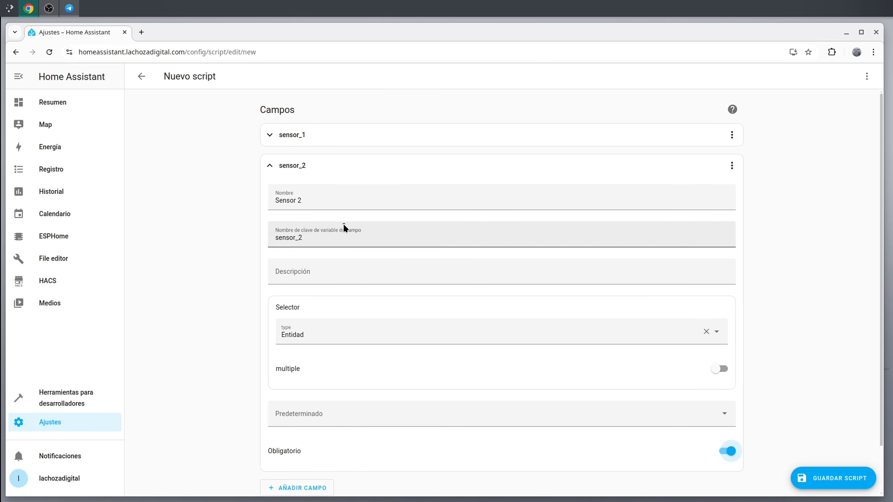
Edit the sensor_2 field in YAML and add an entity selector filter with domain: sensor
{"action": "left_click", "coordinate": [732, 168]}
{"action": "left_click", "coordinate": [782, 213]}
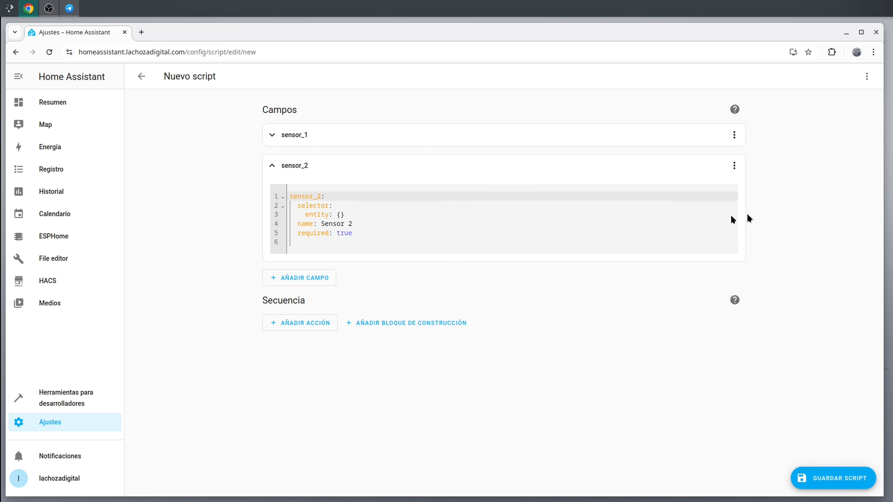
{"action": "left_click", "coordinate": [376, 215]}
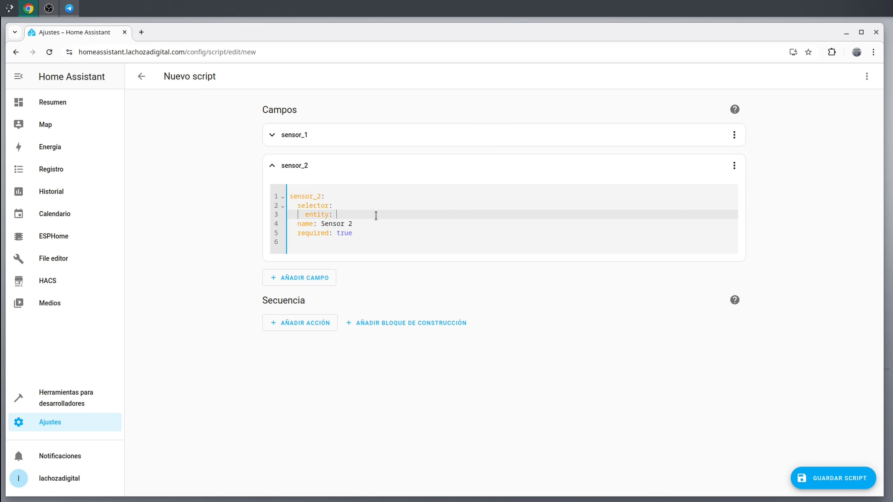
{"action": "key", "text": "Return"}
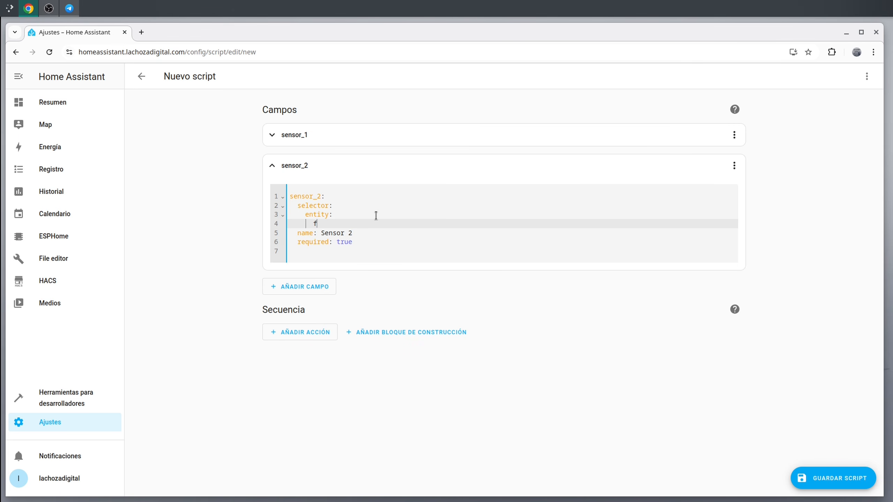
{"action": "type", "text": "filter:"}
{"action": "key", "text": "Return"}
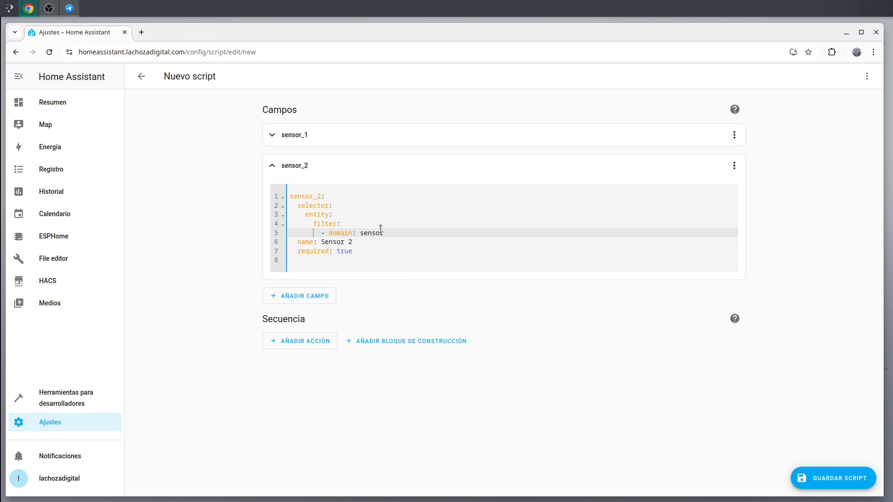
Copy the domain: sensor filter from sensor_2 into the entity selector of the sensor_1 field's YAML
{"action": "left_click_drag", "start_coordinate": [395, 233], "coordinate": [218, 224]}
{"action": "key", "text": "ctrl+c"}
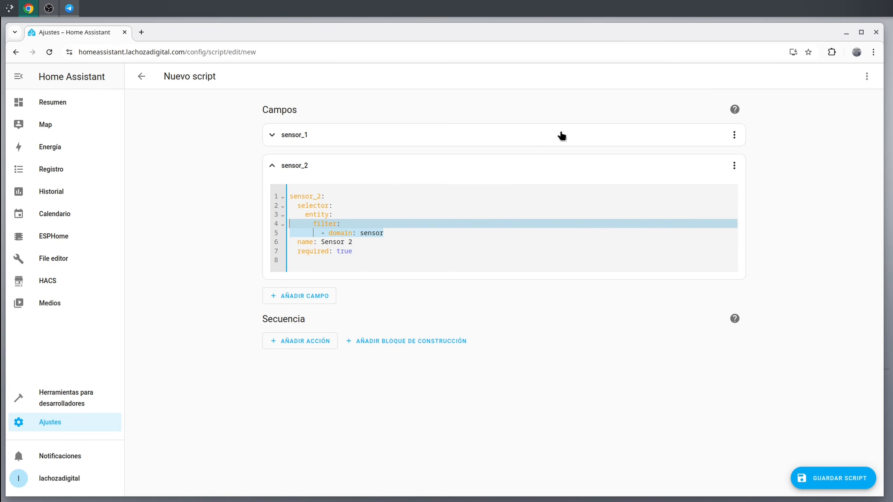
{"action": "left_click", "coordinate": [734, 135]}
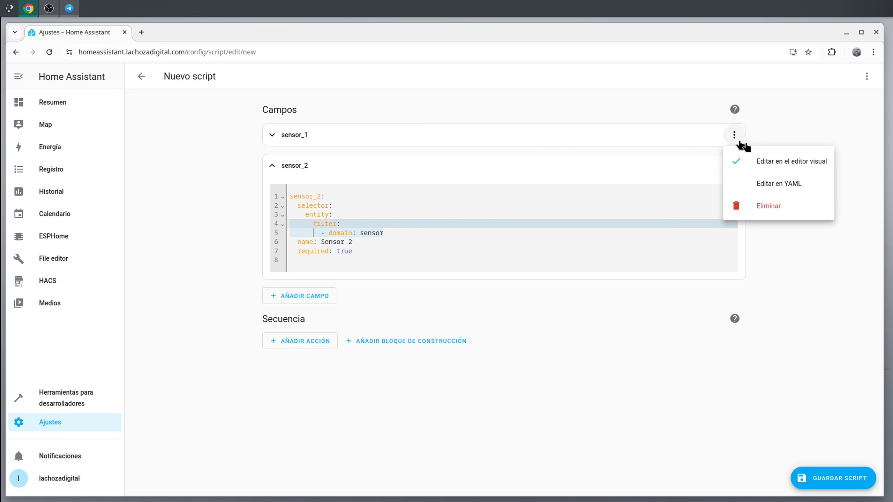
{"action": "left_click", "coordinate": [771, 181]}
{"action": "left_click", "coordinate": [421, 180]}
{"action": "key", "text": "BackSpace"}
{"action": "key", "text": "BackSpace"}
{"action": "key", "text": "BackSpace"}
{"action": "key", "text": "BackSpace"}
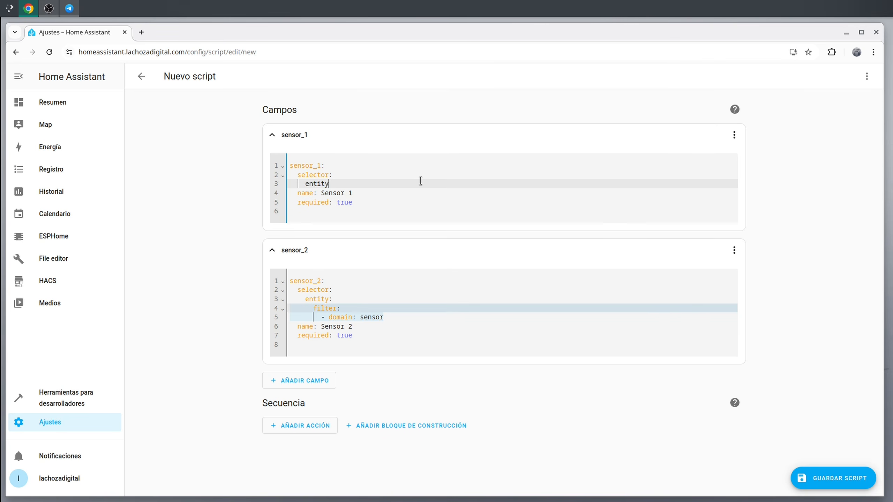
{"action": "key", "text": "ctrl+v"}
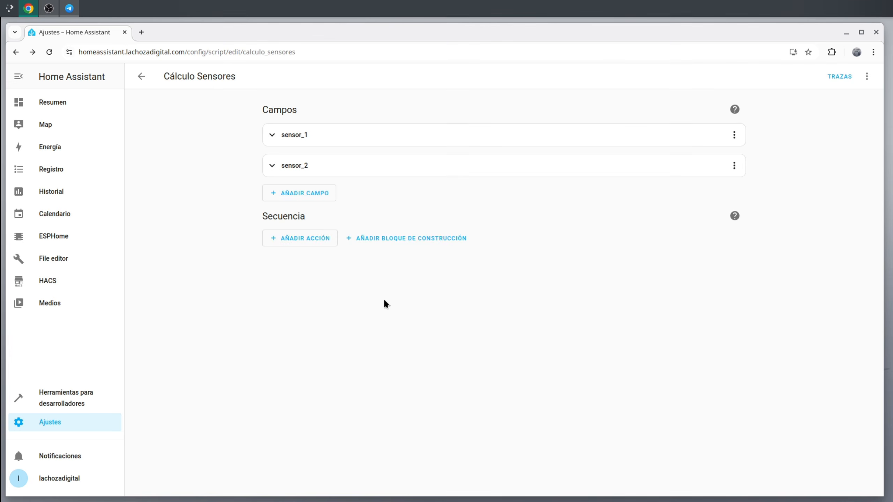
Add a Definir variables action that defines suma as "{{ states(sensor_1) | float + states(sensor_2) | float }}"
{"action": "left_click", "coordinate": [320, 242]}
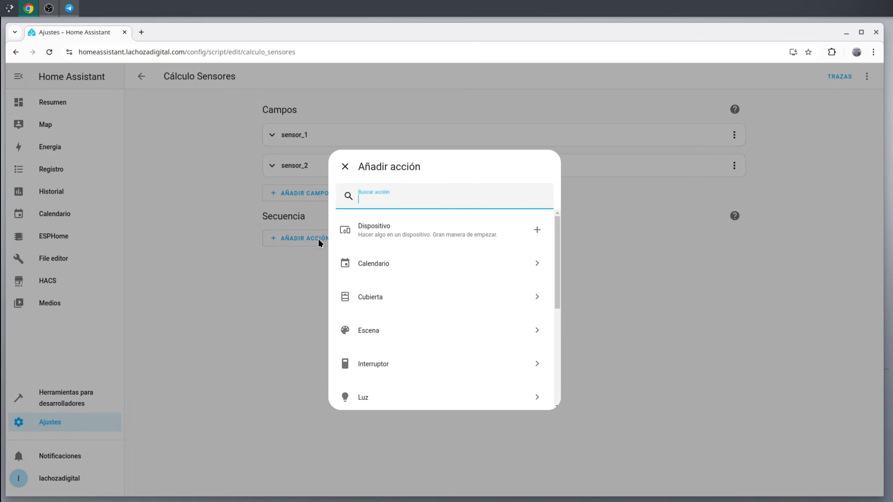
{"action": "type", "text": "variabl"}
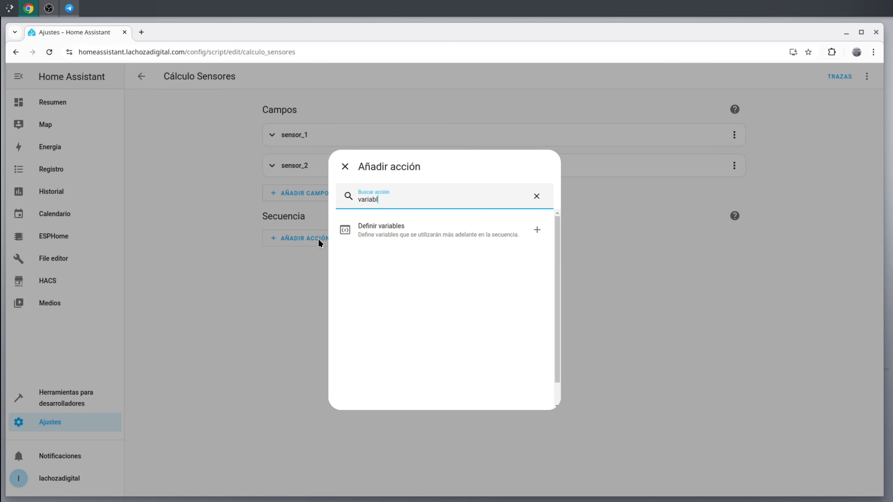
{"action": "left_click", "coordinate": [412, 238]}
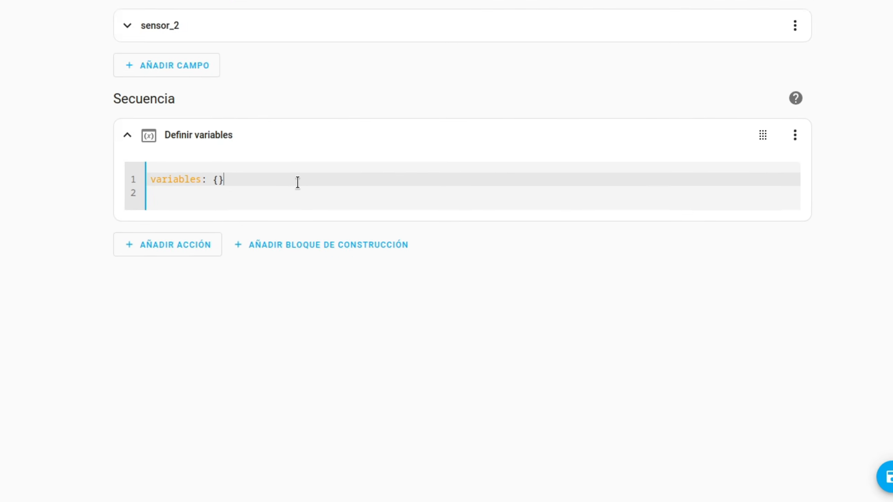
{"action": "key", "text": "BackSpace"}
{"action": "key", "text": "BackSpace"}
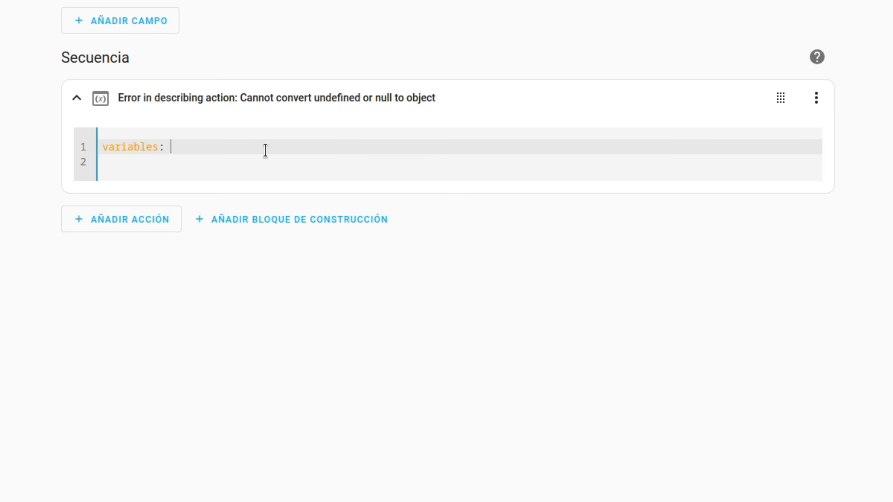
{"action": "key", "text": "Return"}
{"action": "type", "text": "suma: \"{{ states(sensor_1) | float + states("}
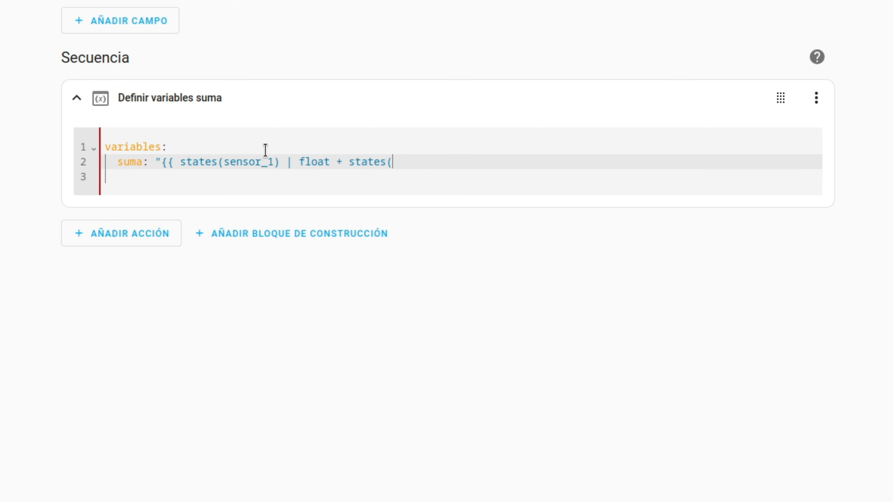
{"action": "type", "text": "sensor_2) | float"}
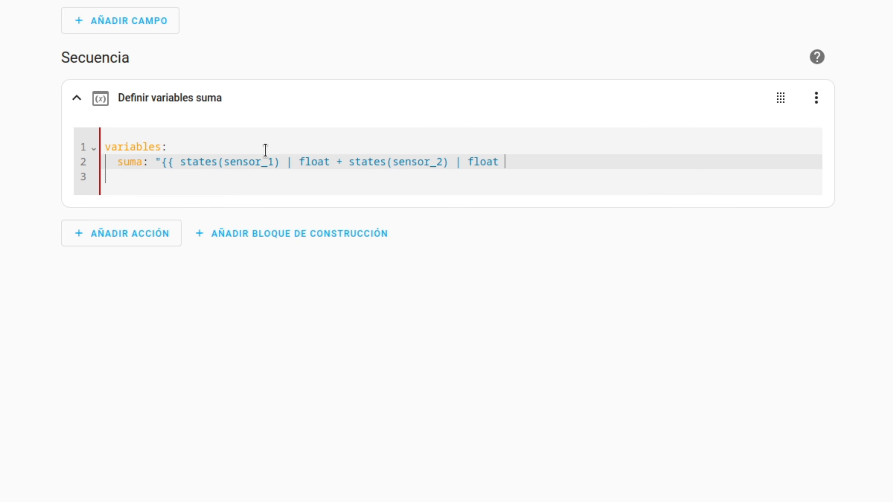
{"action": "type", "text": " }}"}
{"action": "key", "text": "BackSpace"}
{"action": "type", "text": "\""}
{"action": "key", "text": "Return"}
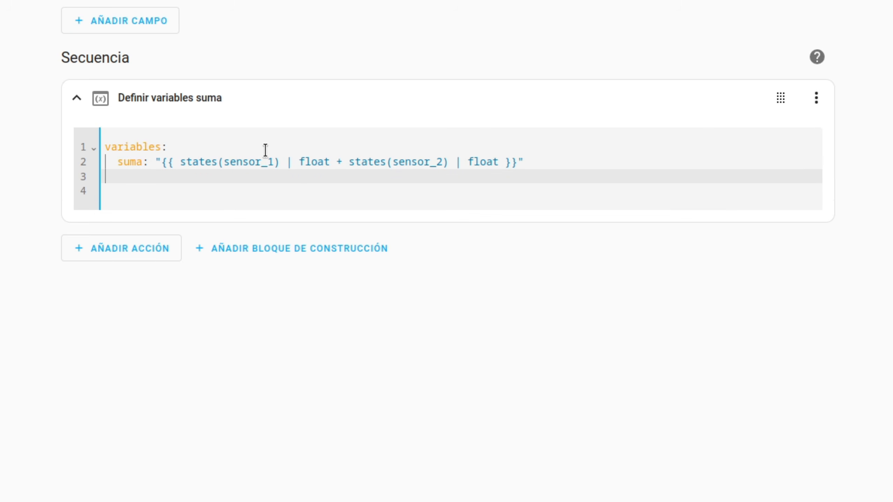
Add a respuesta variable below suma containing the nested key suma with the value "{{ suma }}"
{"action": "type", "text": "res`"}
{"action": "type", "text": "uesta:"}
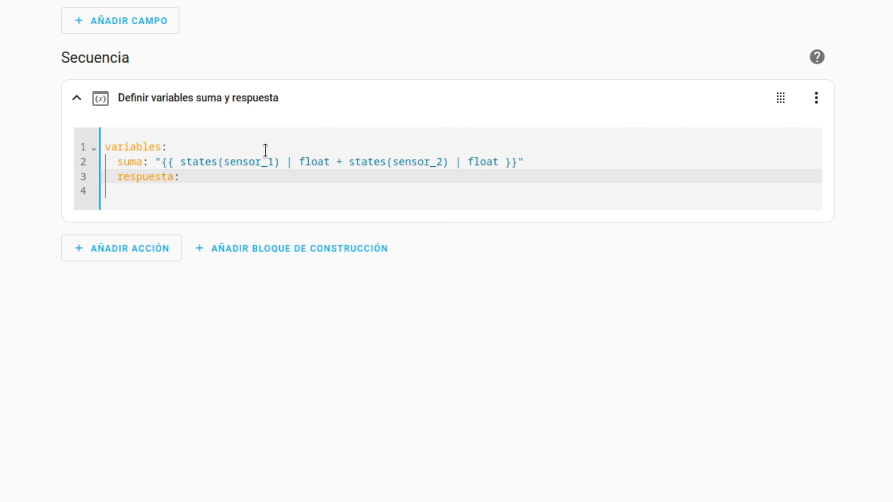
{"action": "key", "text": "Return"}
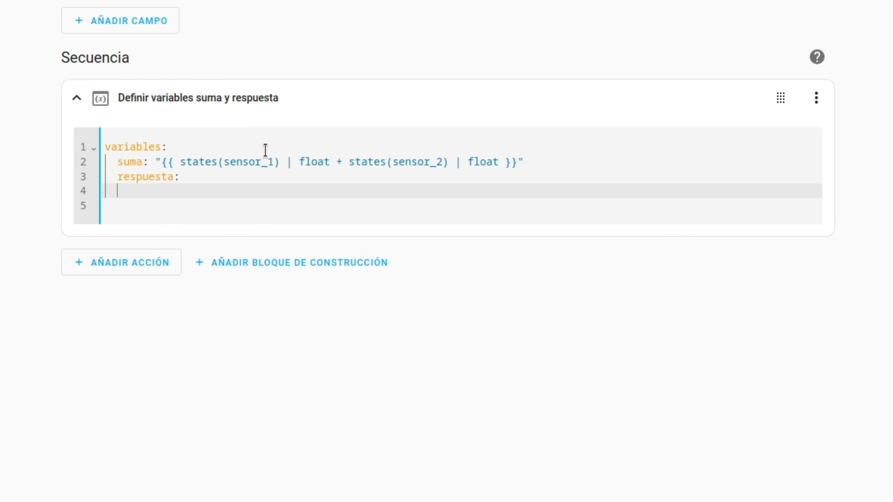
{"action": "type", "text": "suma: \"{{ su"}
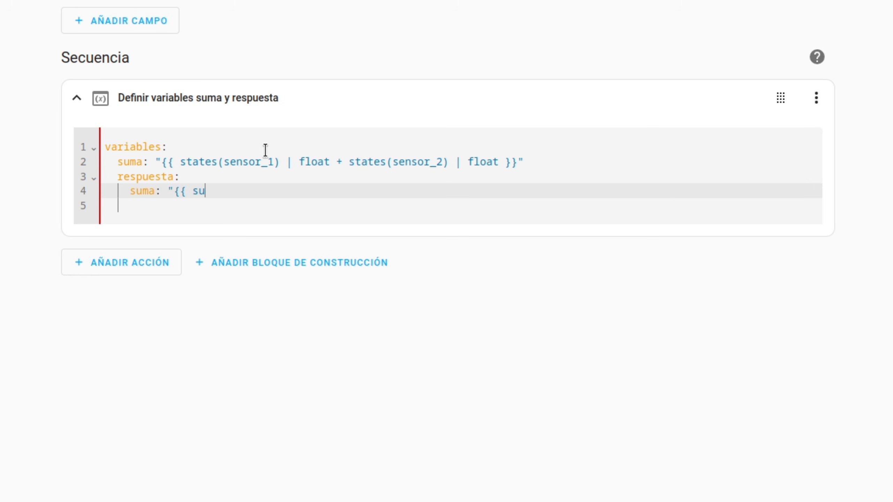
{"action": "type", "text": "ma }}\""}
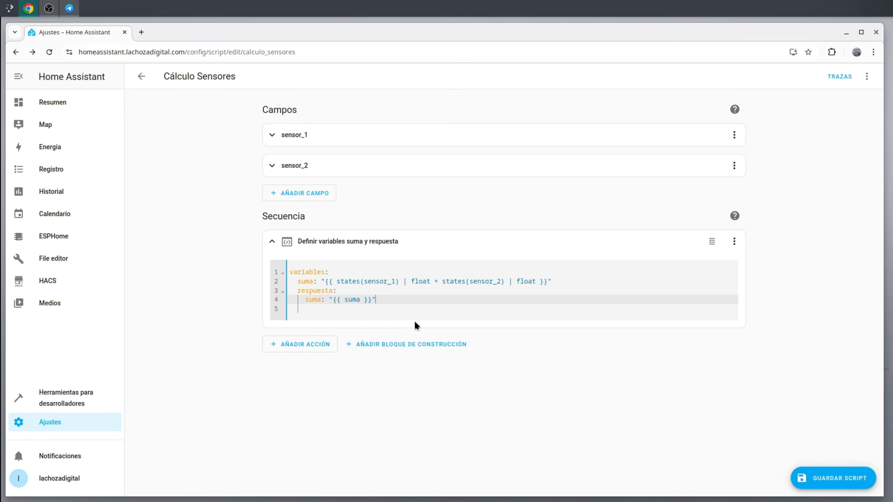
Add a Detener action with the reason Script finalizado and respuesta as the response variable, and save the script
{"action": "left_click", "coordinate": [312, 349]}
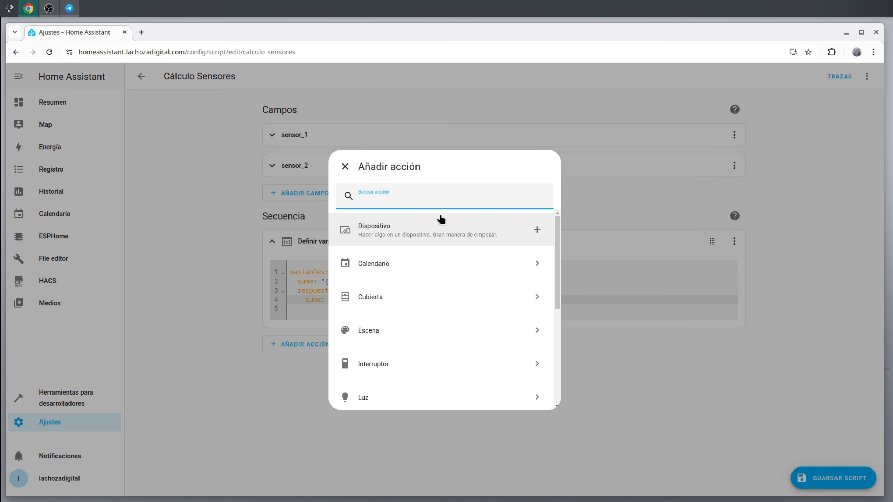
{"action": "type", "text": "detener"}
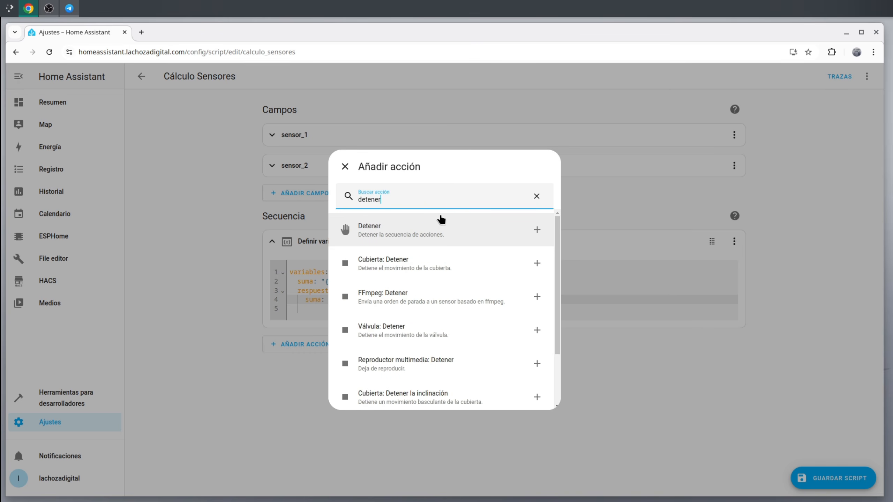
{"action": "left_click", "coordinate": [440, 216]}
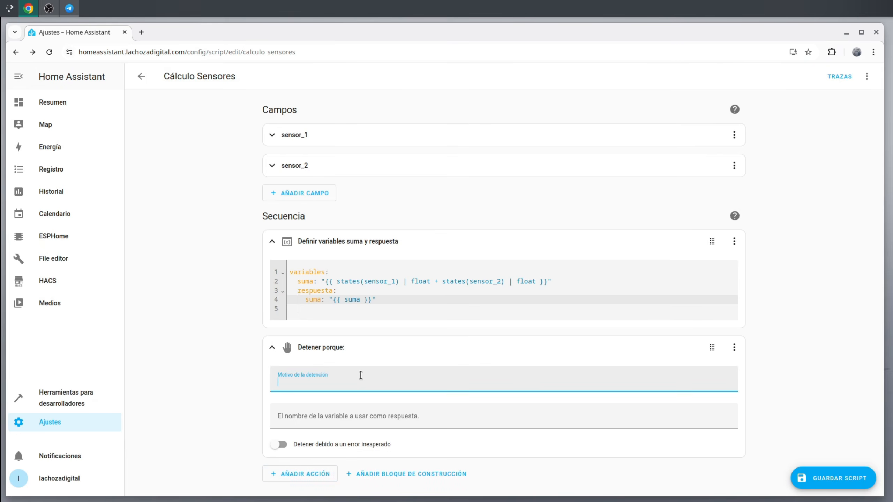
{"action": "type", "text": "Script finalizado"}
{"action": "left_click", "coordinate": [370, 421]}
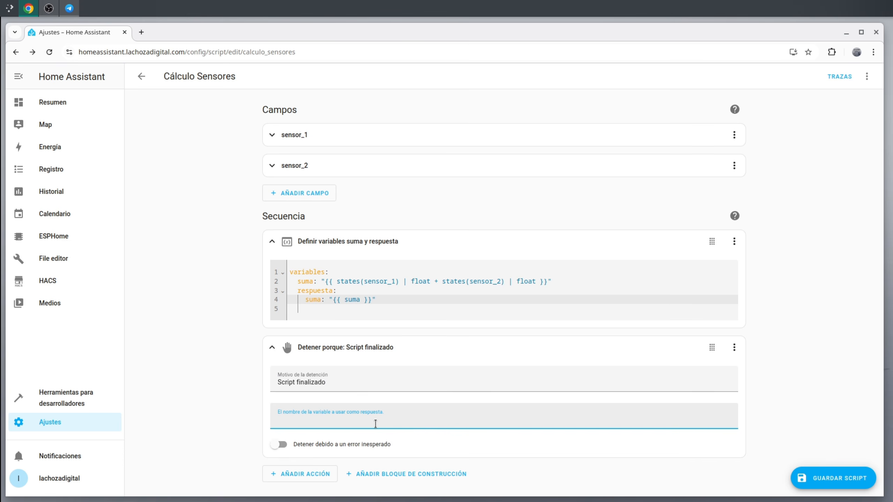
{"action": "type", "text": "respuesta"}
{"action": "left_click", "coordinate": [320, 281]}
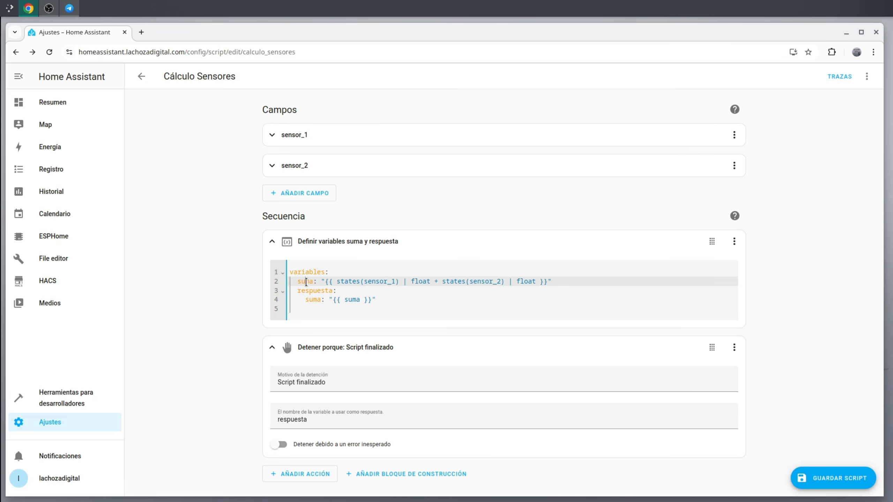
{"action": "left_click", "coordinate": [318, 290]}
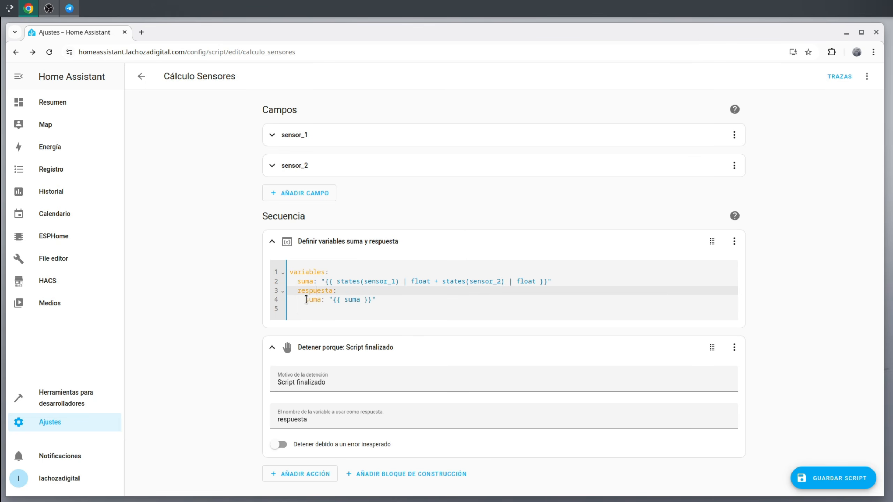
{"action": "left_click", "coordinate": [804, 480]}
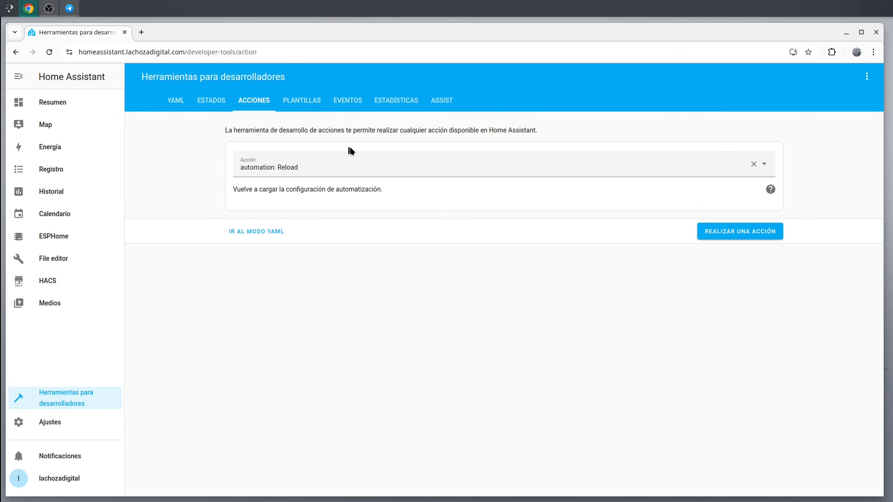
Run the Script: Cálculo Sensores action in the developer tools with Sensor 3 as Sensor 1 and Sensor 5 as Sensor 2
{"action": "left_click", "coordinate": [358, 166]}
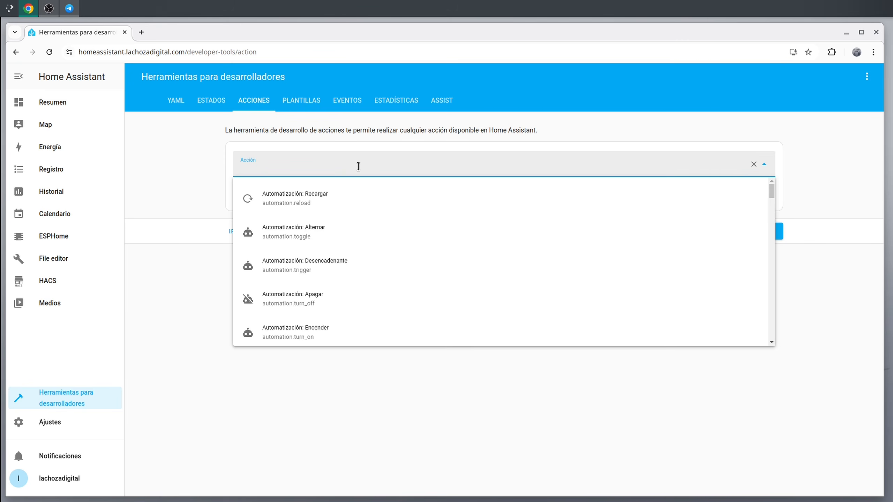
{"action": "type", "text": "calc"}
{"action": "left_click", "coordinate": [336, 199]}
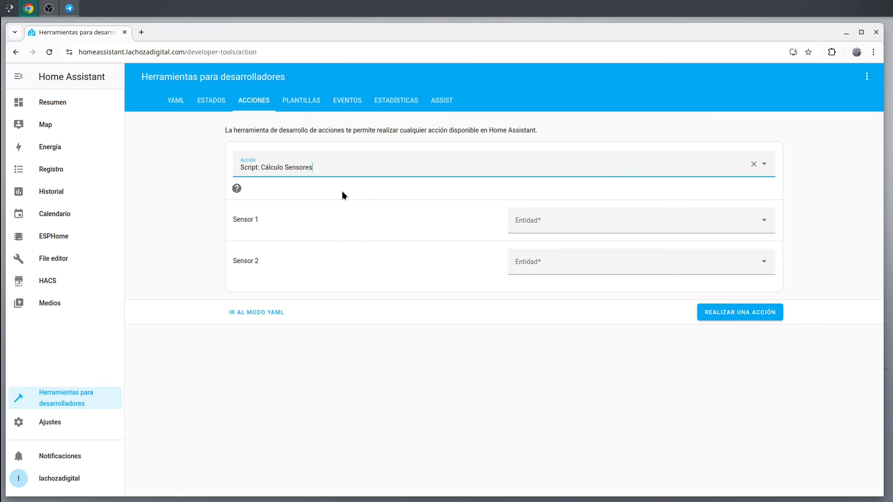
{"action": "left_click", "coordinate": [720, 222]}
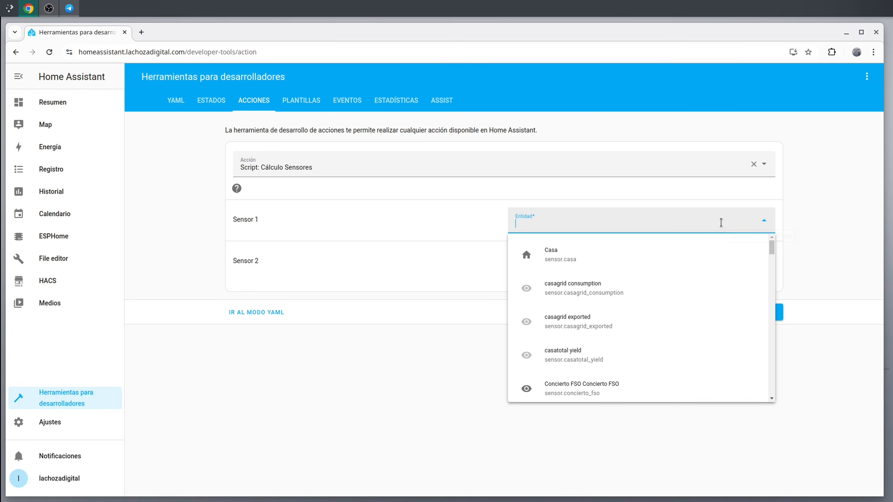
{"action": "type", "text": "sensor 3"}
{"action": "left_click", "coordinate": [640, 250]}
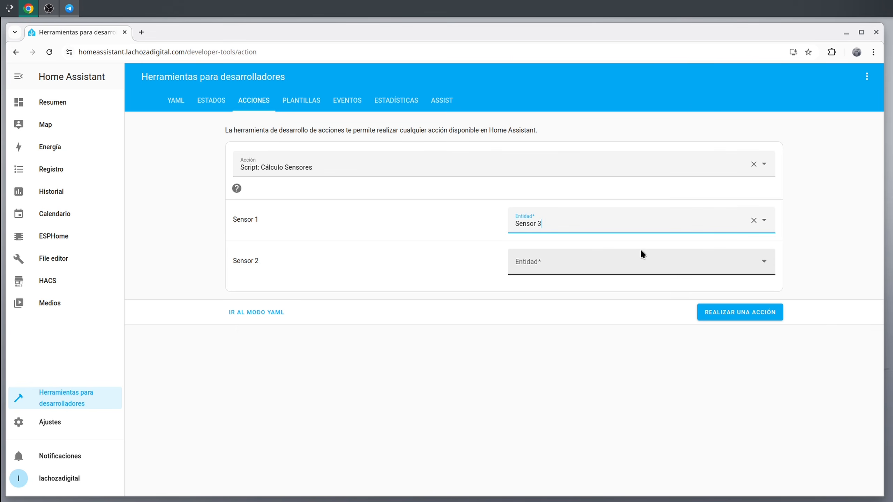
{"action": "left_click", "coordinate": [635, 258]}
{"action": "type", "text": "sensor "}
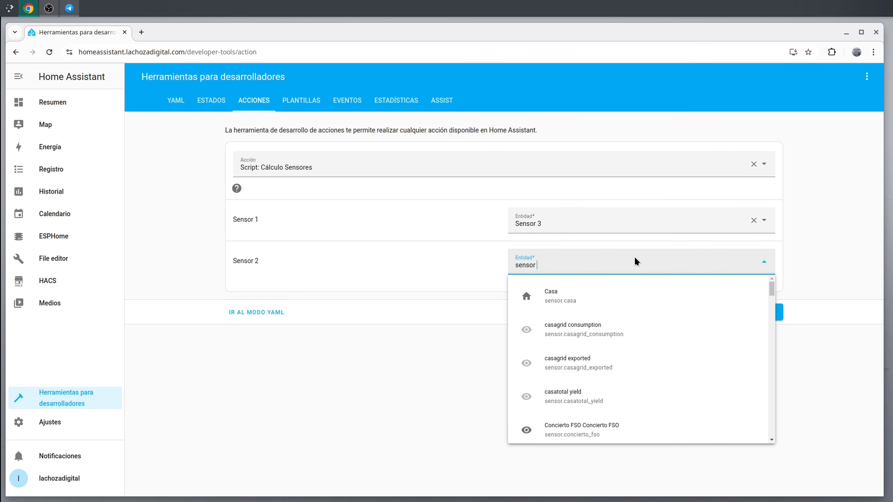
{"action": "type", "text": "5"}
{"action": "left_click", "coordinate": [624, 300]}
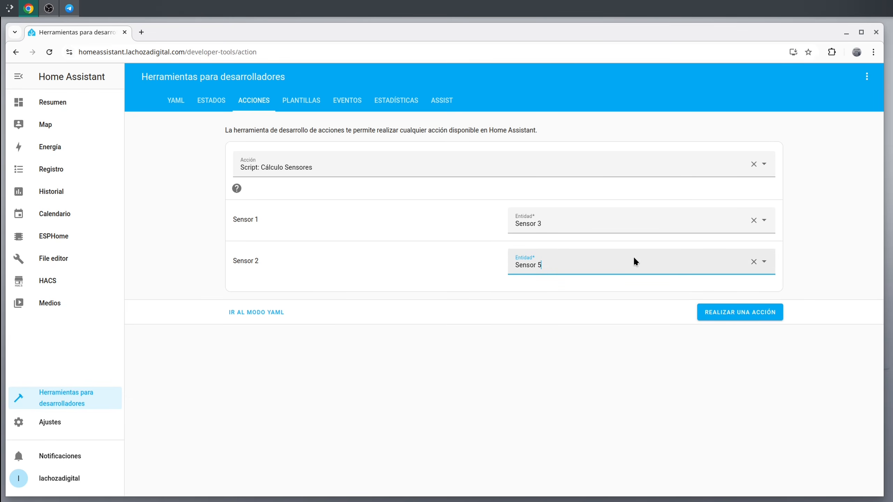
{"action": "left_click", "coordinate": [763, 321]}
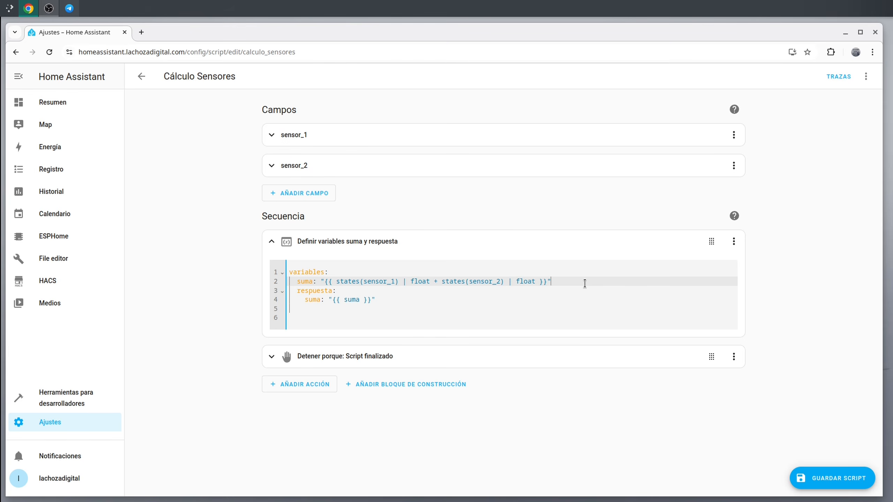
Add a media variable below the top-level suma, defined as "{{ suma / 2 }}"
{"action": "key", "text": "Return"}
{"action": "type", "text": "media"}
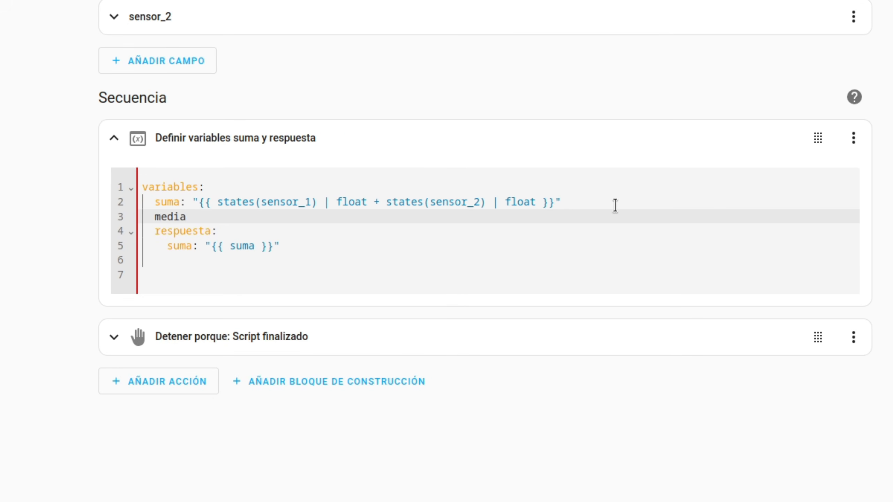
{"action": "type", "text": ": \"{{"}
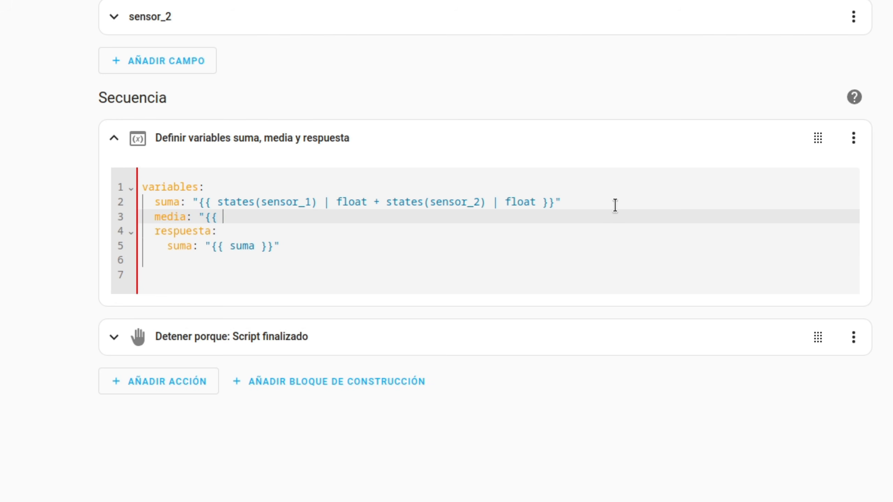
{"action": "type", "text": " suma / 2 }}\""}
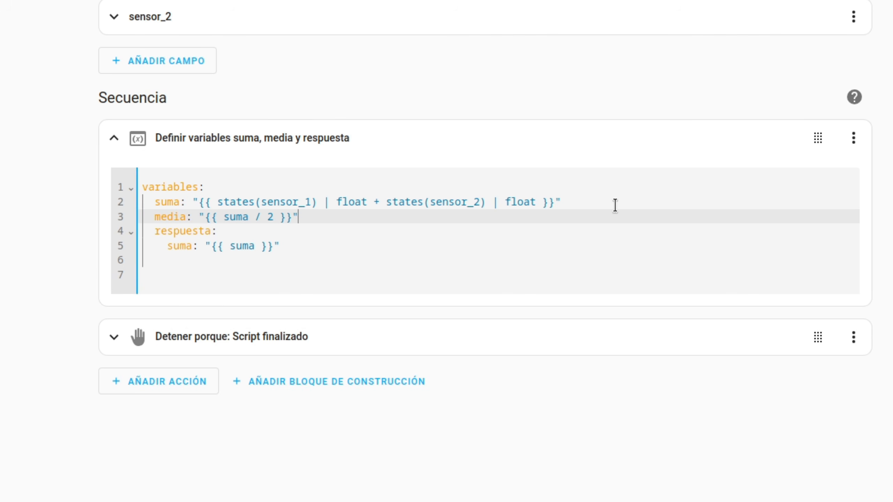
Add a nested media key with the value "{{ media }}" below suma inside the respuesta variable
{"action": "key", "text": "Down"}
{"action": "key", "text": "Down"}
{"action": "key", "text": "Return"}
{"action": "type", "text": "media: "}
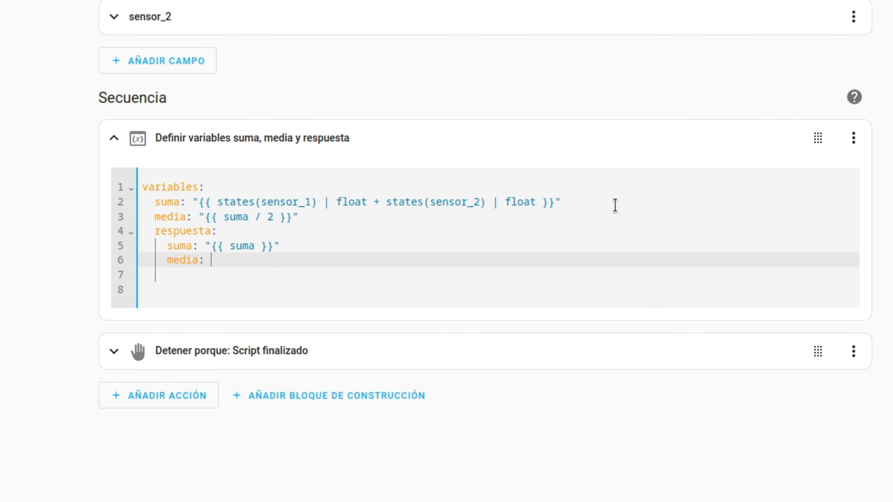
{"action": "type", "text": "\"{{ "}
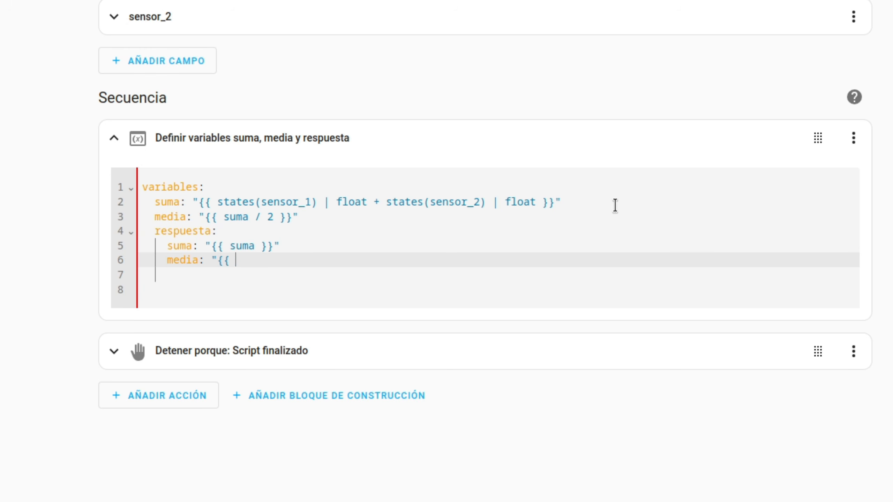
{"action": "type", "text": "media }}\""}
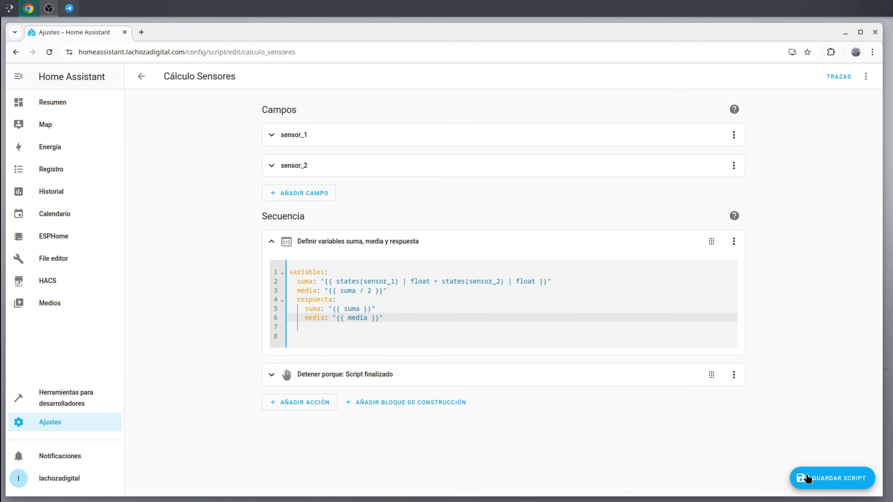
Run the Script: Cálculo Sensores action again in the developer tools with Sensor 3 and Sensor 5
{"action": "left_click", "coordinate": [102, 404]}
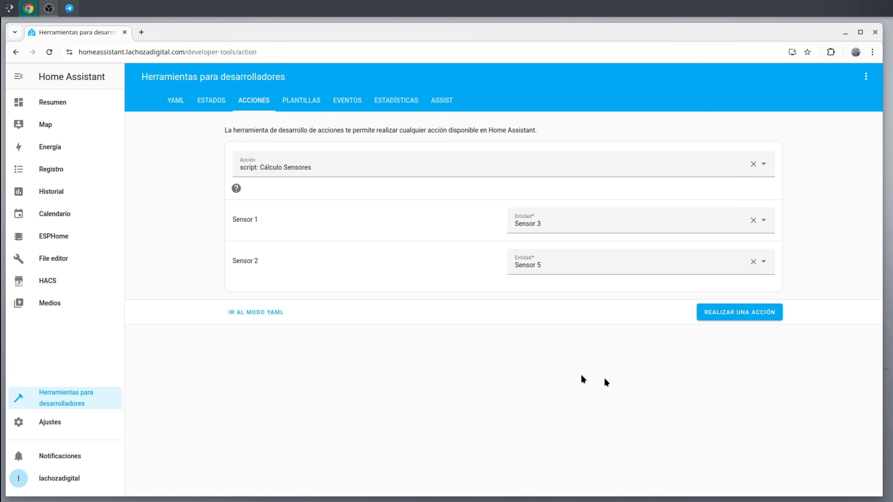
{"action": "left_click", "coordinate": [758, 315]}
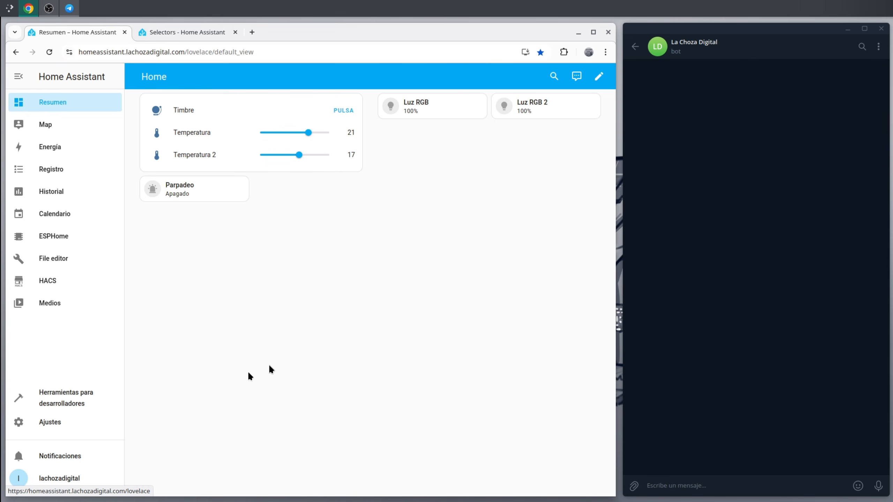
Create a new empty automation from the automations and scenes settings
{"action": "left_click", "coordinate": [73, 421]}
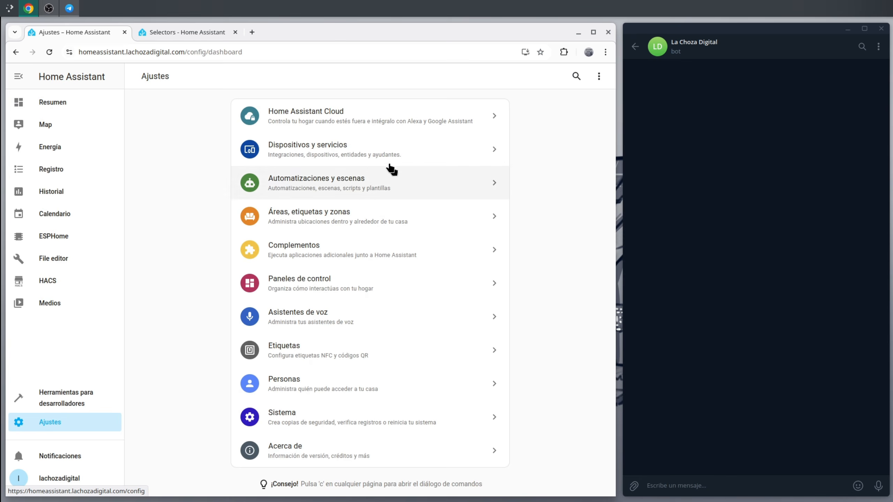
{"action": "left_click", "coordinate": [350, 181]}
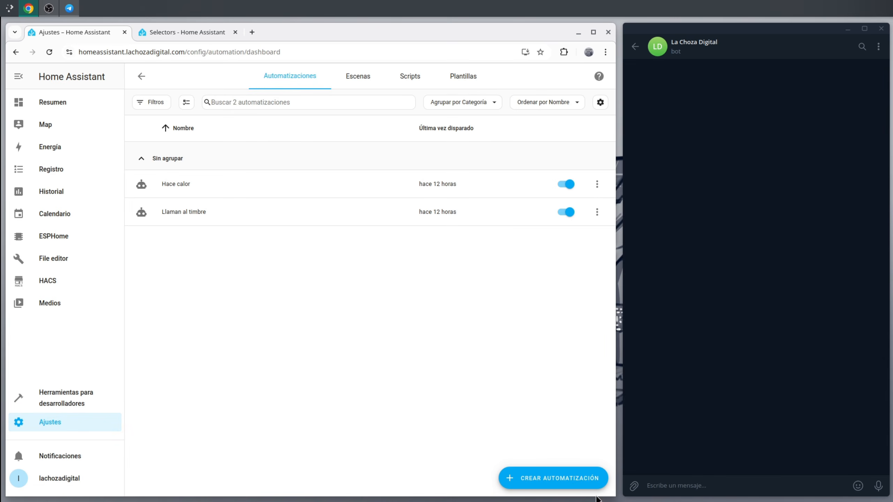
{"action": "left_click", "coordinate": [563, 479]}
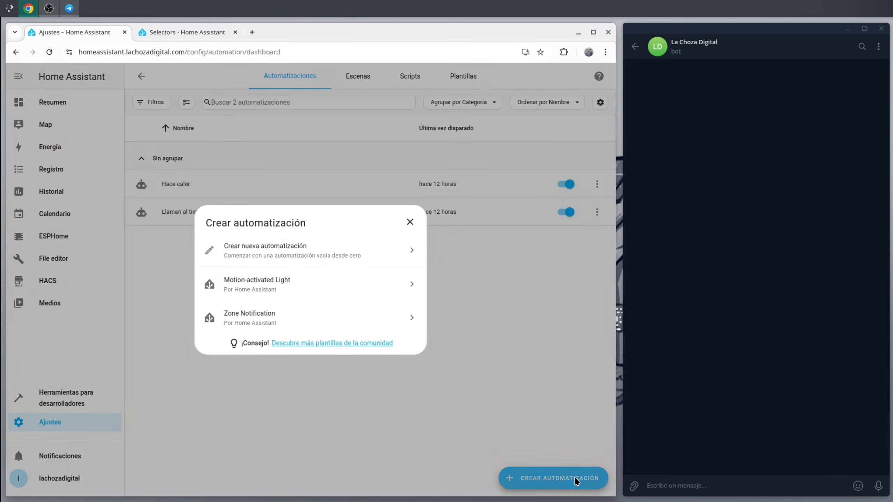
{"action": "left_click", "coordinate": [312, 255]}
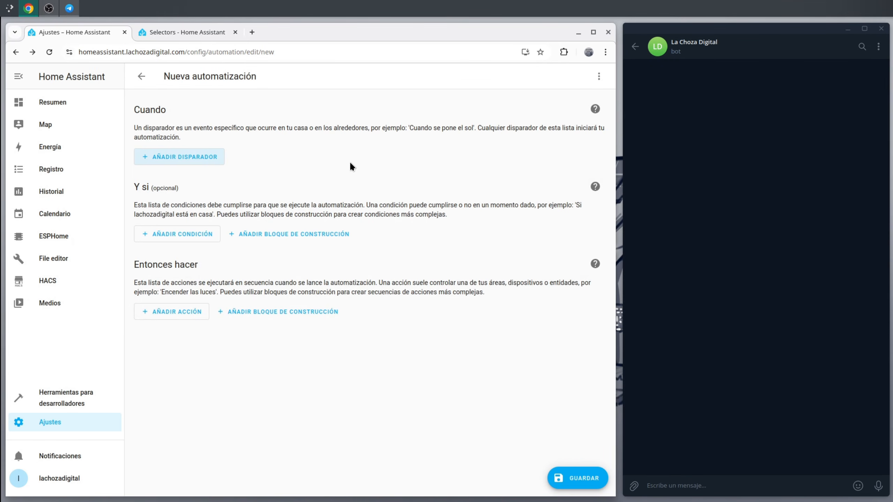
Add an Estado trigger that fires on the entities Temperatura and Temperatura 2
{"action": "left_click", "coordinate": [188, 159]}
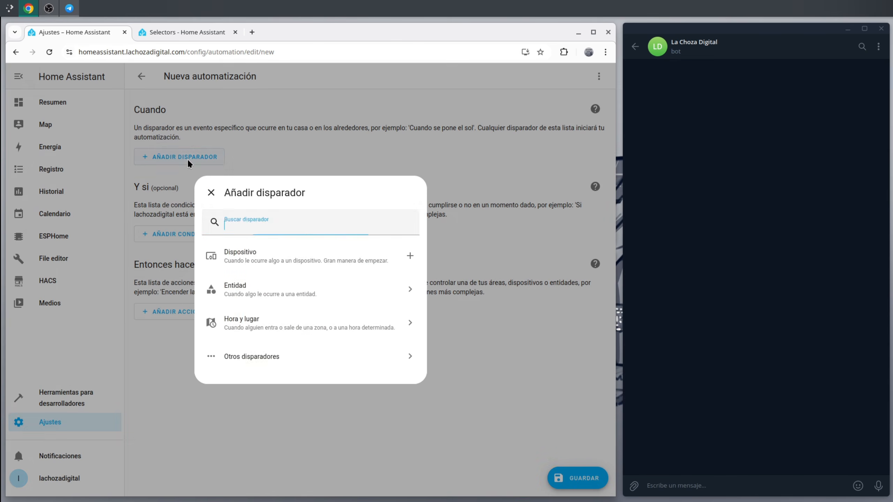
{"action": "type", "text": "estado"}
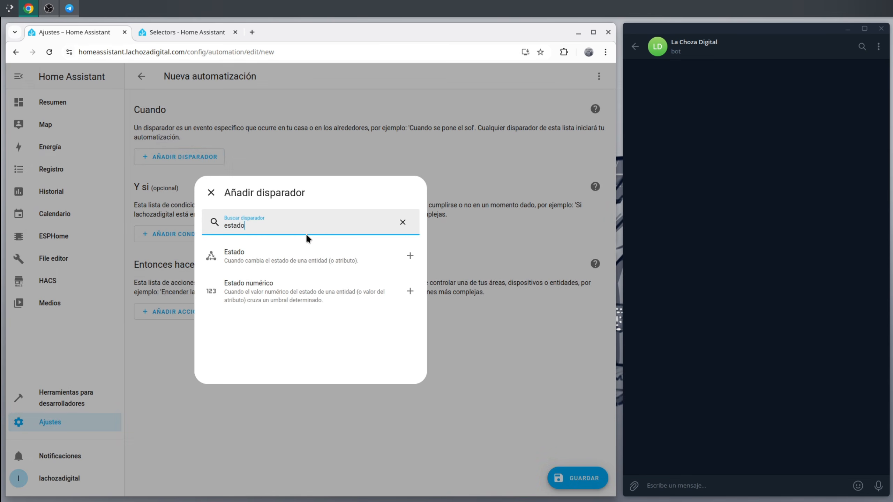
{"action": "left_click", "coordinate": [345, 261]}
{"action": "left_click", "coordinate": [171, 179]}
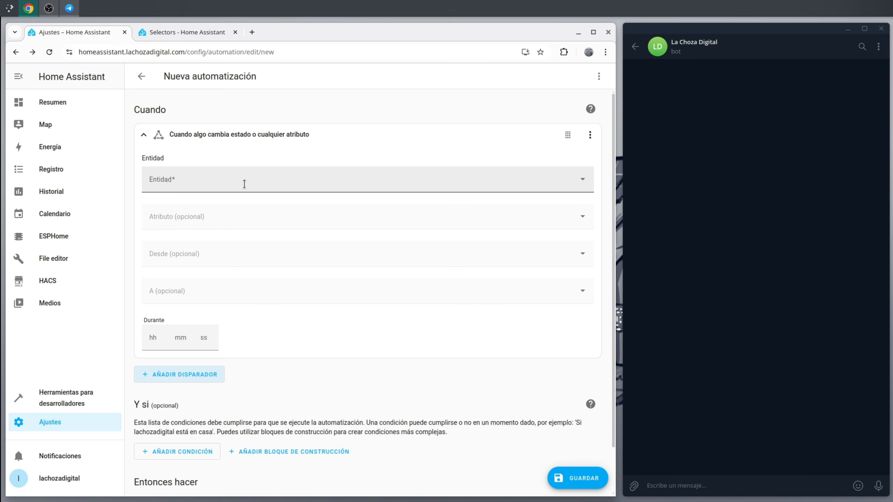
{"action": "type", "text": "temperatura"}
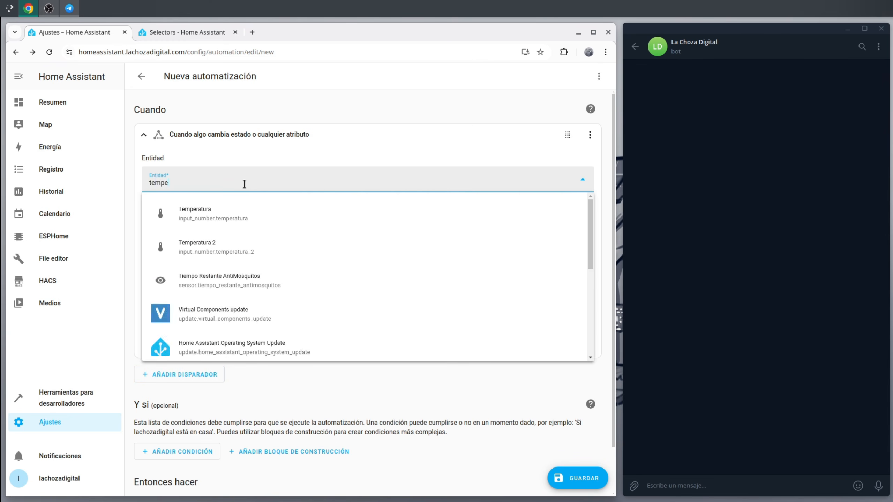
{"action": "left_click", "coordinate": [240, 207]}
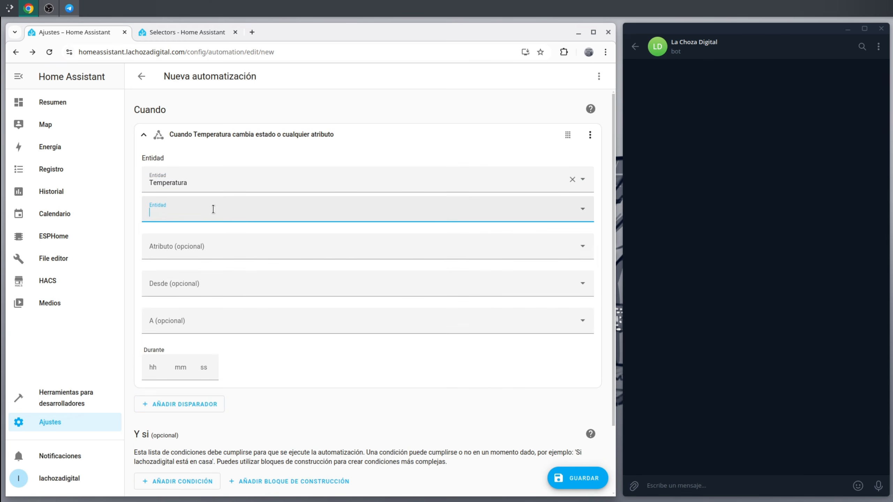
{"action": "type", "text": "temperatura"}
{"action": "left_click", "coordinate": [247, 255]}
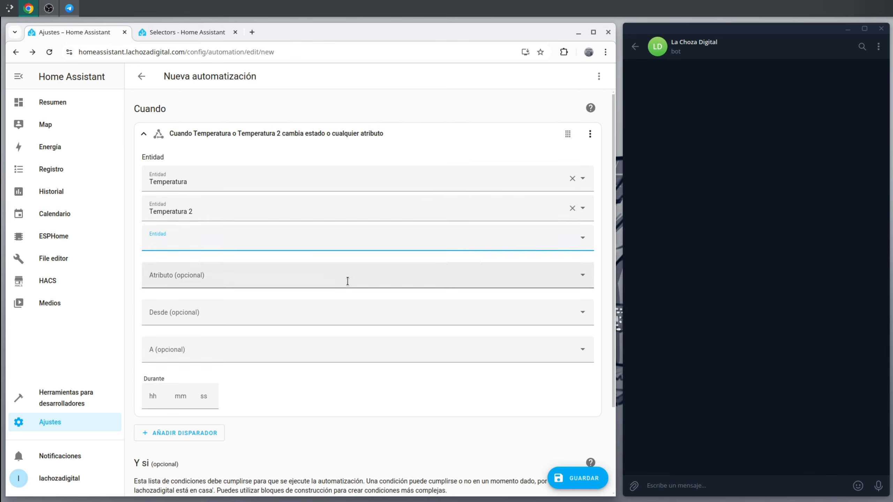
Add the Script: Cálculo Sensores action to the automation
{"action": "scroll", "coordinate": [347, 281], "scroll_direction": "down", "scroll_amount": 3}
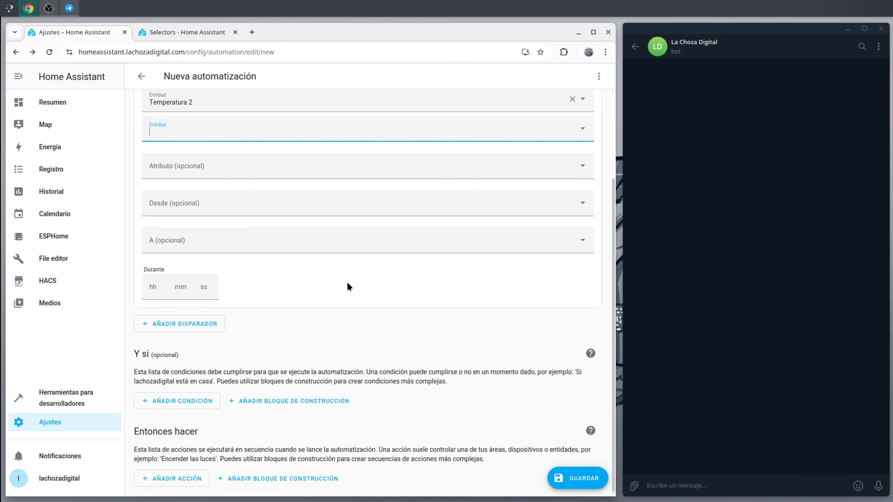
{"action": "left_click", "coordinate": [185, 478]}
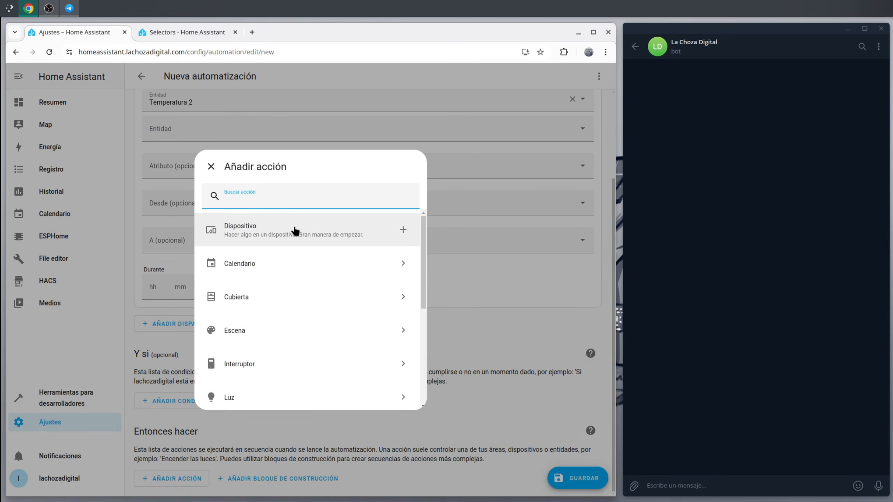
{"action": "type", "text": "calcul"}
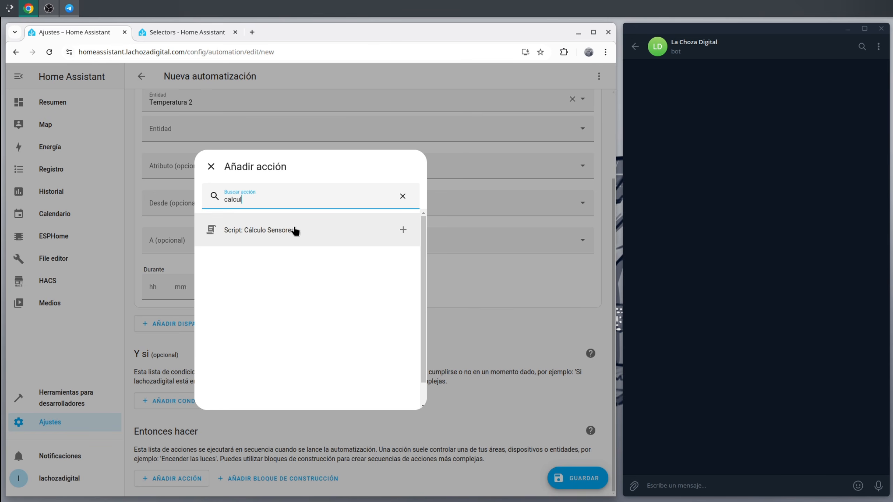
{"action": "left_click", "coordinate": [338, 234]}
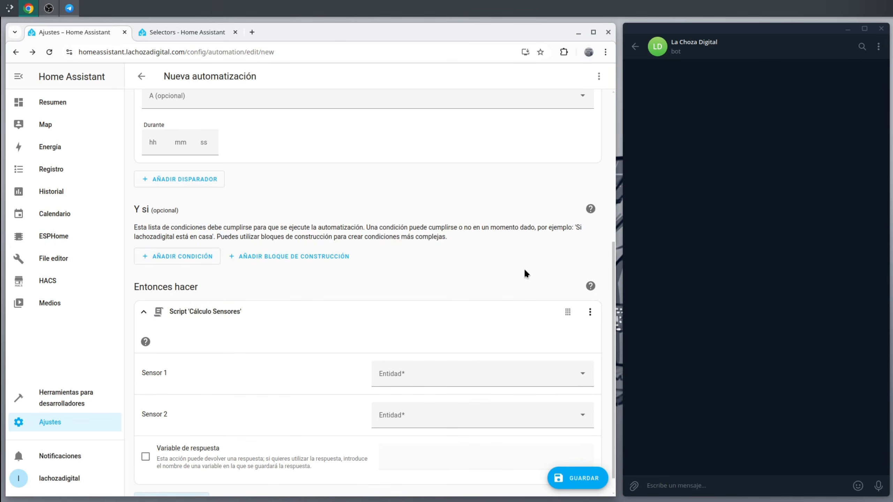
Search the entities offered for Sensor 1 for a temperature entity and close the list without choosing one
{"action": "left_click", "coordinate": [410, 371]}
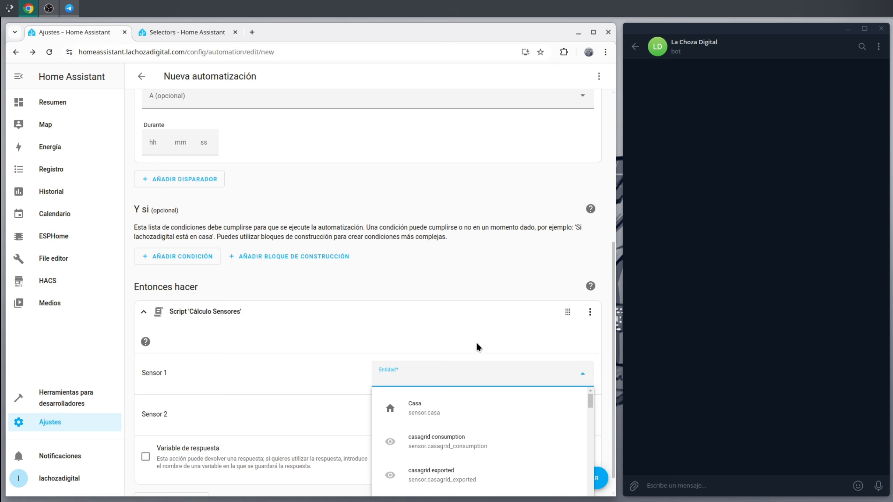
{"action": "type", "text": "temperatu"}
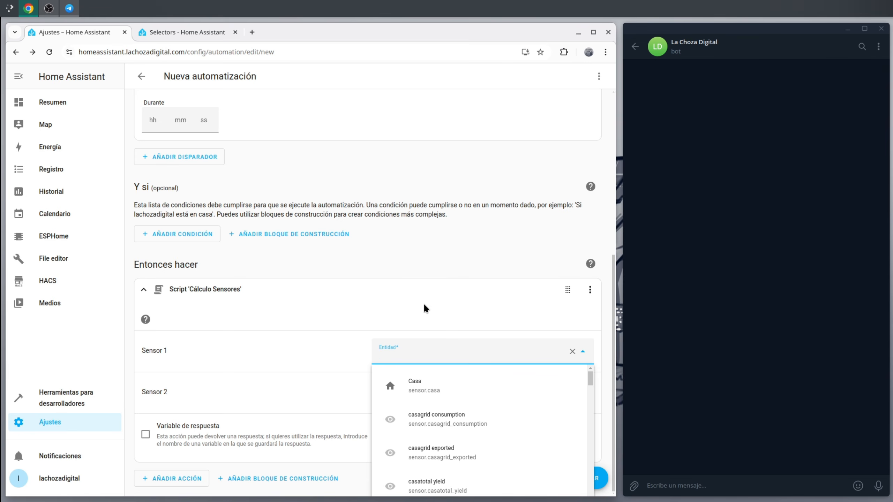
{"action": "key", "text": "Escape"}
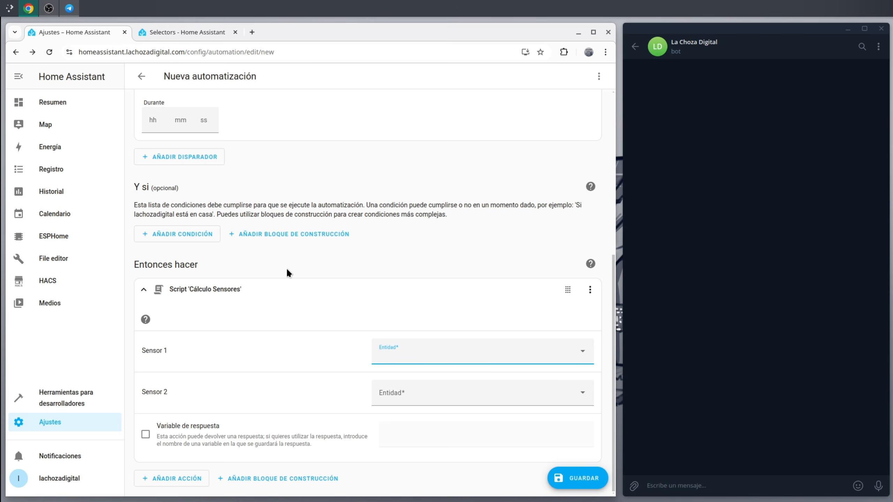
Save the automation under the name Media Temperaturas
{"action": "left_click", "coordinate": [576, 478]}
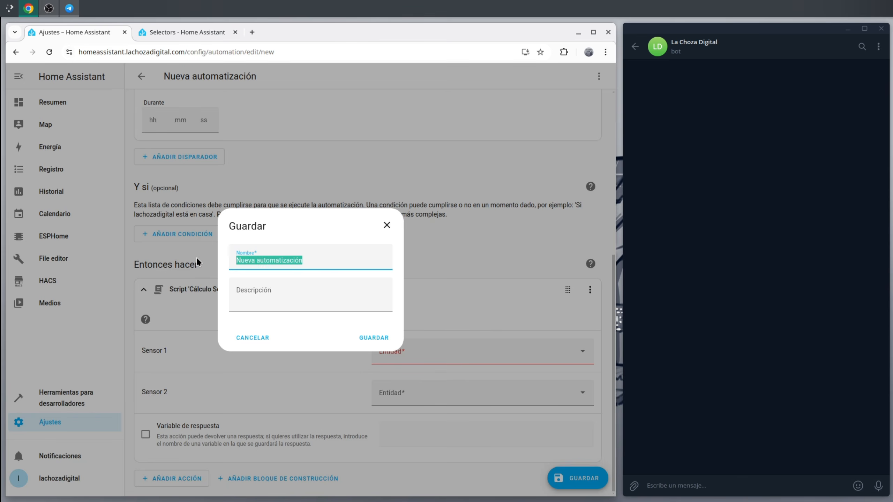
{"action": "key", "text": "Home"}
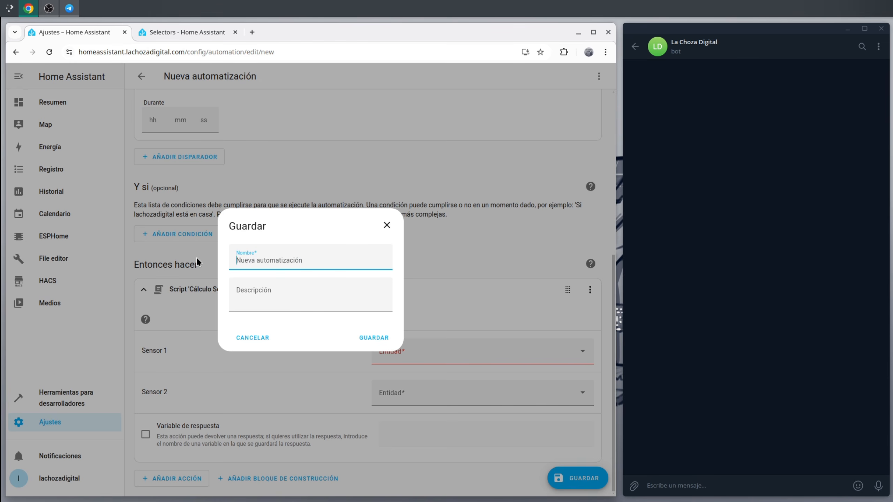
{"action": "key", "text": "ctrl+a"}
{"action": "type", "text": "Media Temperaturas"}
{"action": "left_click", "coordinate": [383, 339]}
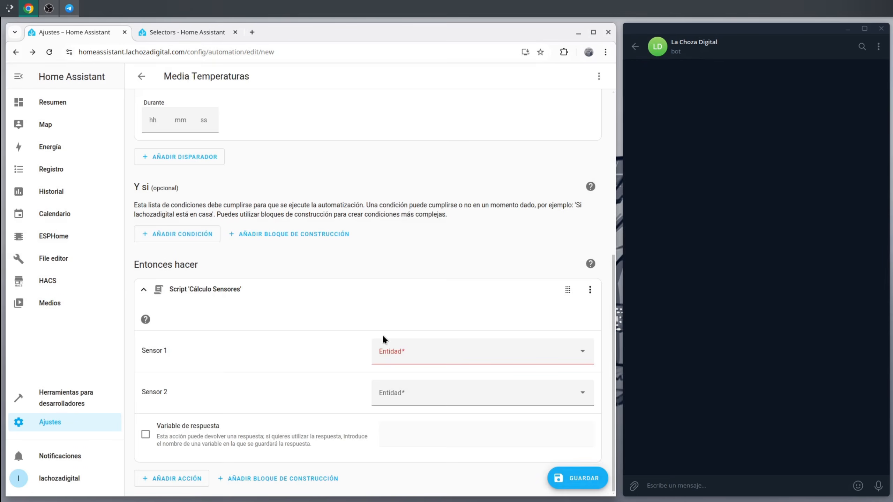
In the Cálculo Sensores script, add "- domain: input_number" below the sensor domain in the YAML entity filter of field sensor_1
{"action": "left_click", "coordinate": [141, 83]}
{"action": "left_click", "coordinate": [412, 80]}
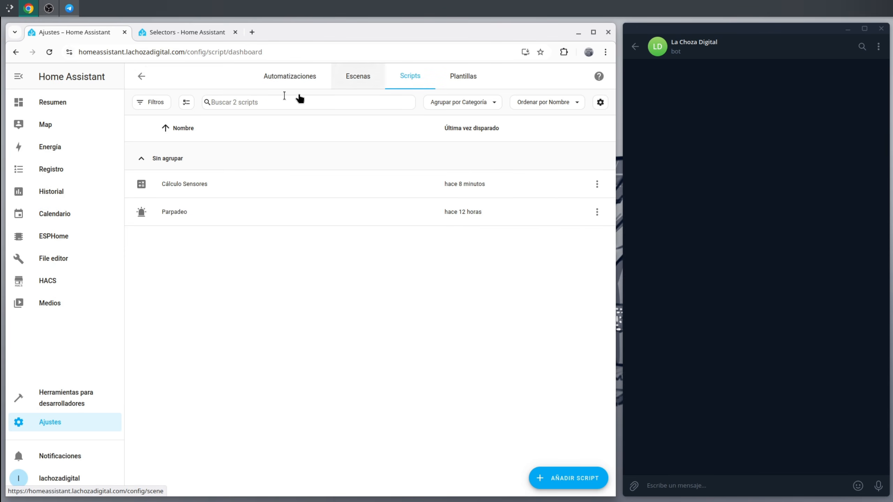
{"action": "left_click", "coordinate": [254, 188]}
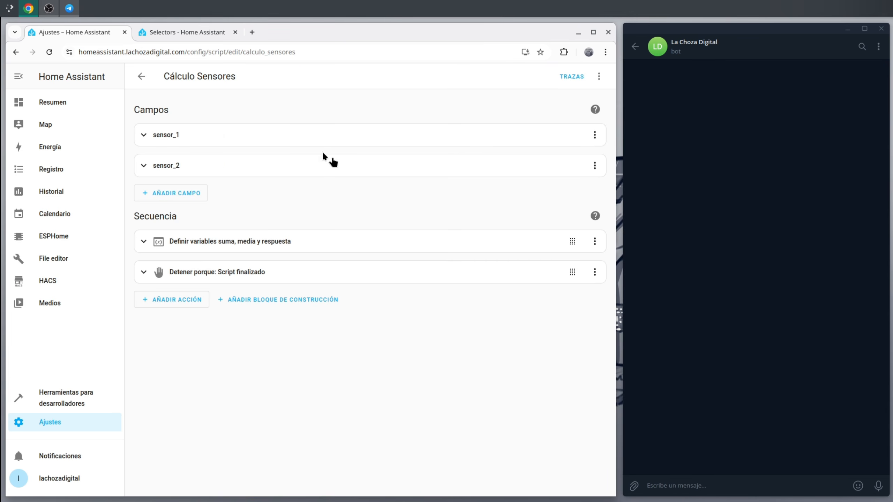
{"action": "left_click", "coordinate": [260, 142]}
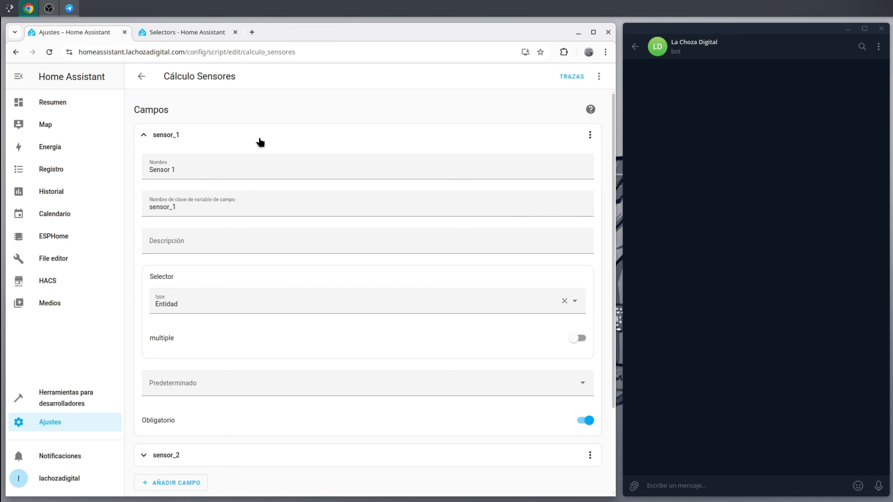
{"action": "left_click", "coordinate": [590, 136]}
{"action": "left_click", "coordinate": [576, 182]}
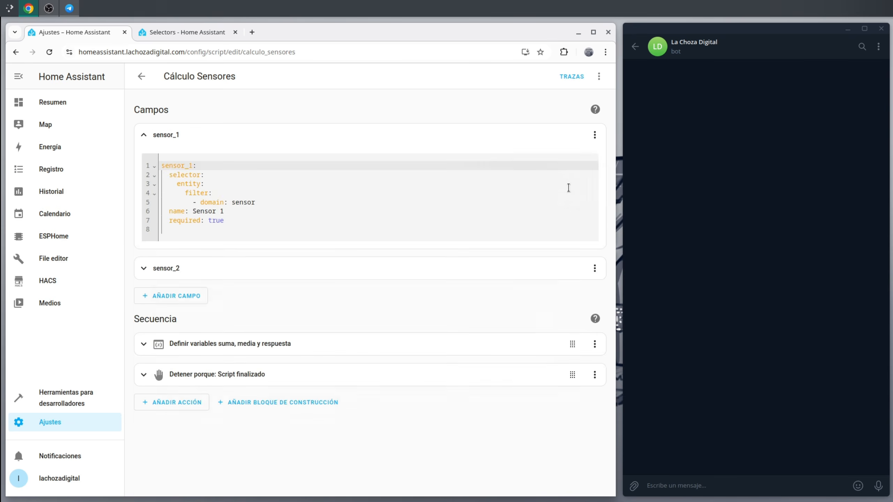
{"action": "left_click", "coordinate": [280, 204]}
{"action": "key", "text": "Return"}
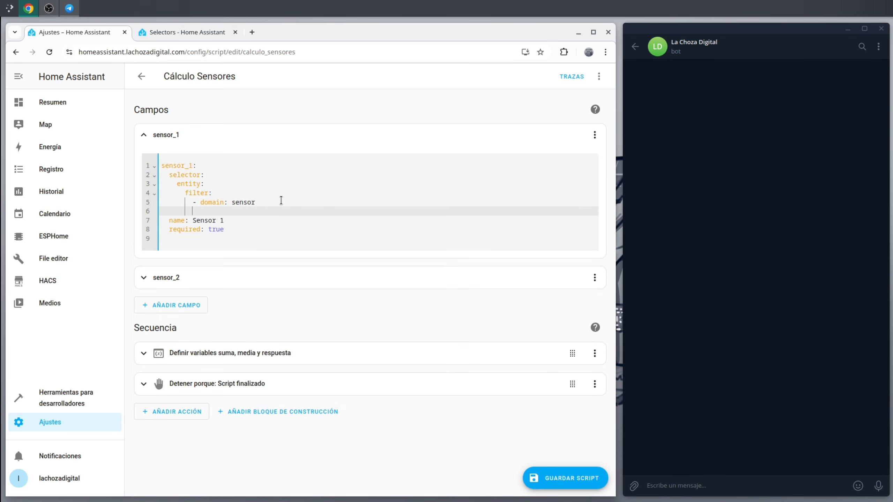
{"action": "type", "text": "- domain: input_number"}
Add "- domain: input_number" below the sensor domain in the YAML entity filter of field sensor_2 and save the script
{"action": "left_click", "coordinate": [193, 278]}
{"action": "left_click", "coordinate": [590, 278]}
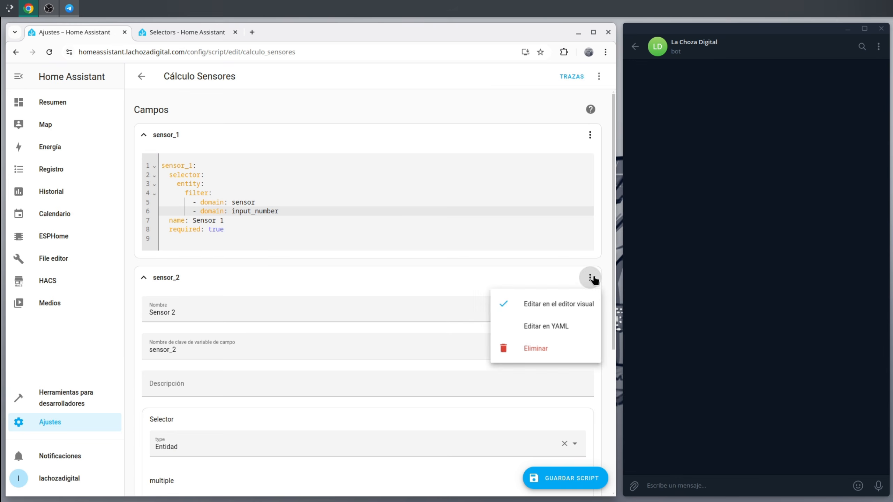
{"action": "left_click", "coordinate": [546, 326]}
{"action": "left_click", "coordinate": [289, 343]}
{"action": "key", "text": "Return"}
{"action": "type", "text": "- domain: input"}
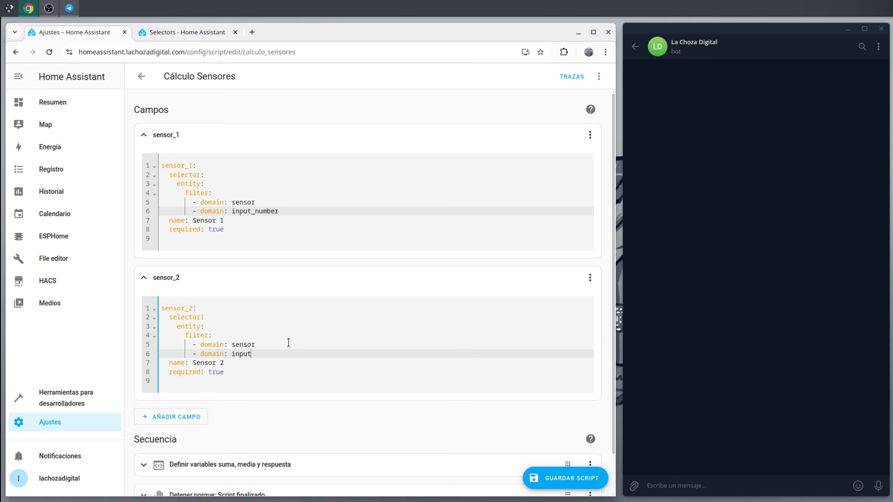
{"action": "type", "text": "_number"}
{"action": "key", "text": "ctrl+s"}
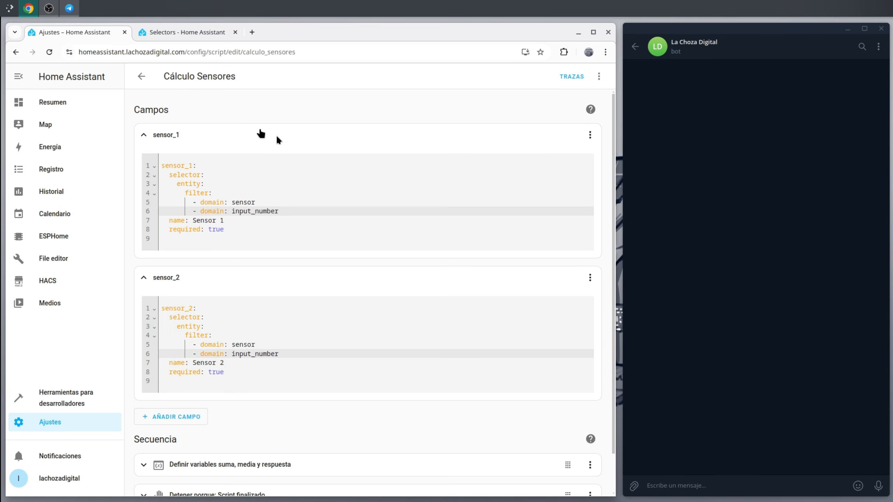
In the Cálculo Sensores action of the Media Temperaturas automation, choose Temperatura for Sensor 1 and Temperatura 2 for Sensor 2
{"action": "left_click", "coordinate": [134, 77]}
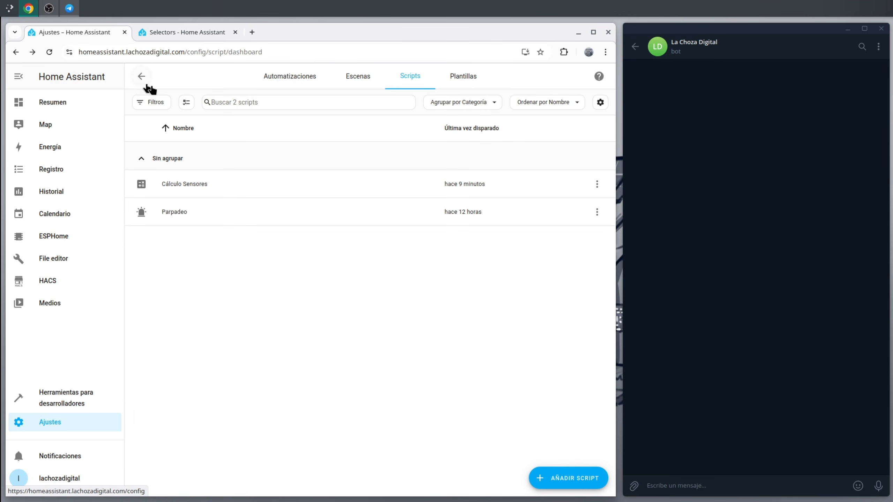
{"action": "left_click", "coordinate": [286, 78]}
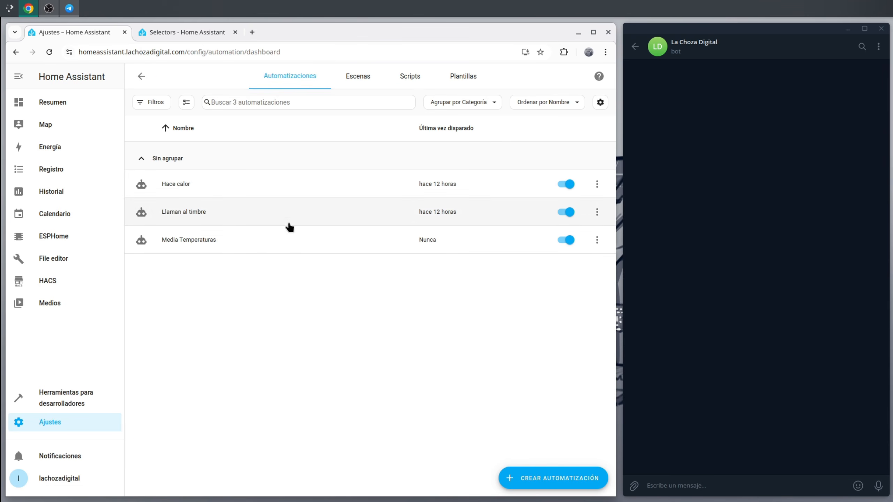
{"action": "left_click", "coordinate": [279, 245]}
{"action": "left_click", "coordinate": [264, 296]}
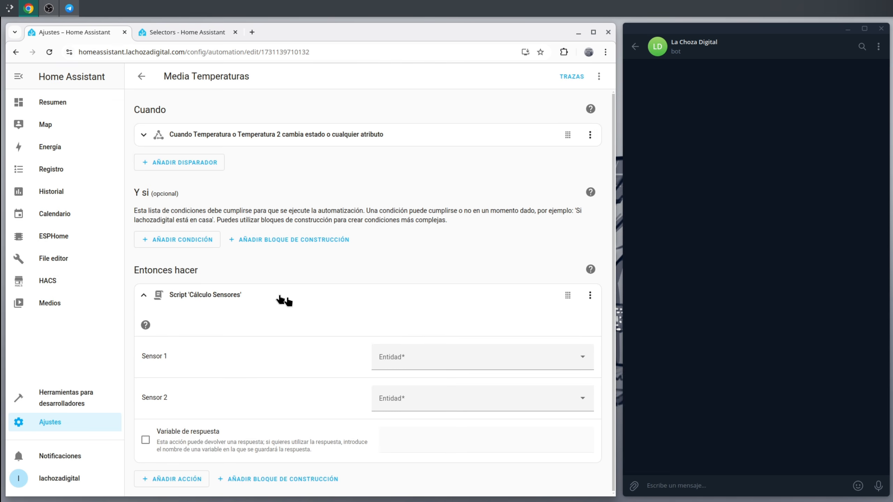
{"action": "left_click", "coordinate": [411, 351]}
{"action": "type", "text": "temperatura"}
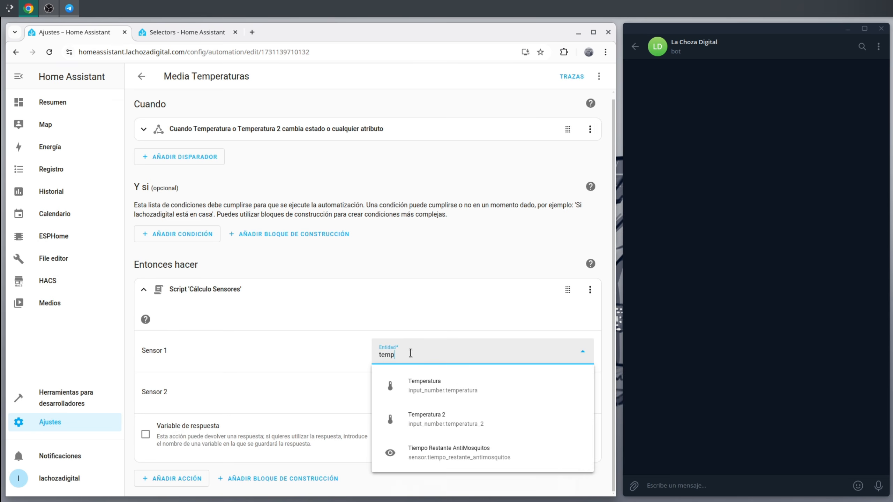
{"action": "left_click", "coordinate": [418, 381]}
{"action": "left_click", "coordinate": [420, 387]}
{"action": "type", "text": "temp"}
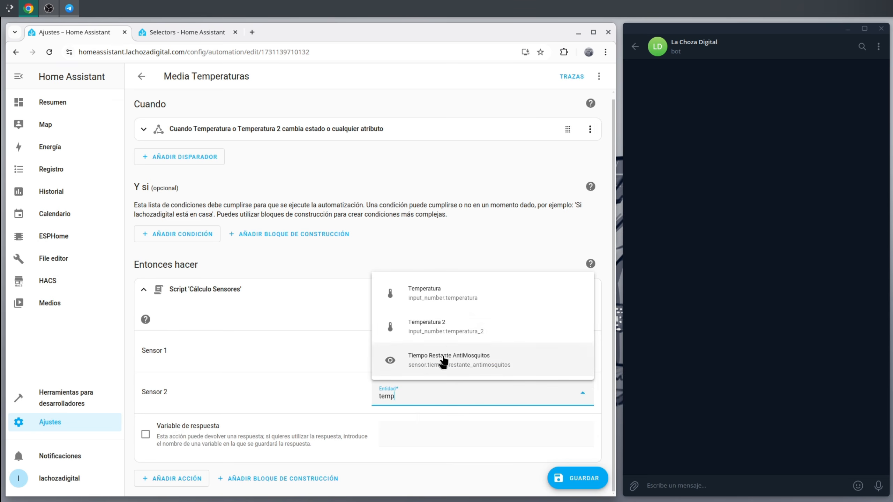
{"action": "left_click", "coordinate": [451, 334]}
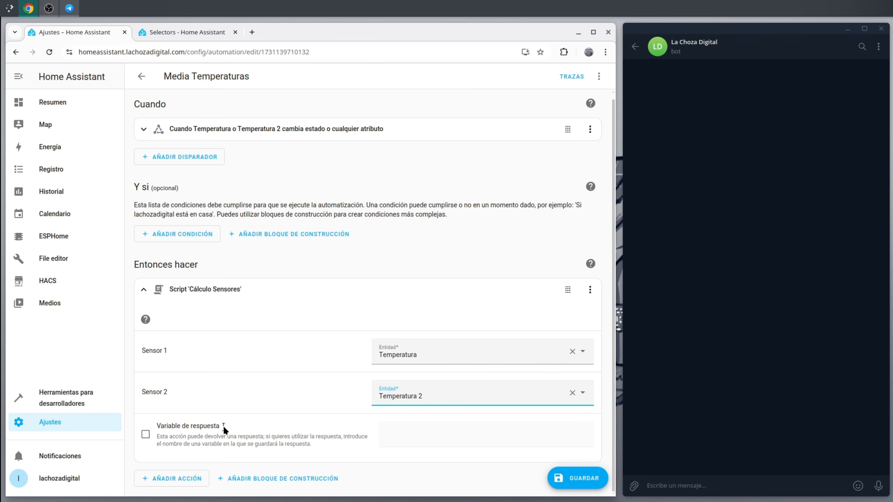
Enable the response variable of the Cálculo Sensores action and name it calculo
{"action": "left_click", "coordinate": [146, 435]}
{"action": "left_click", "coordinate": [413, 435]}
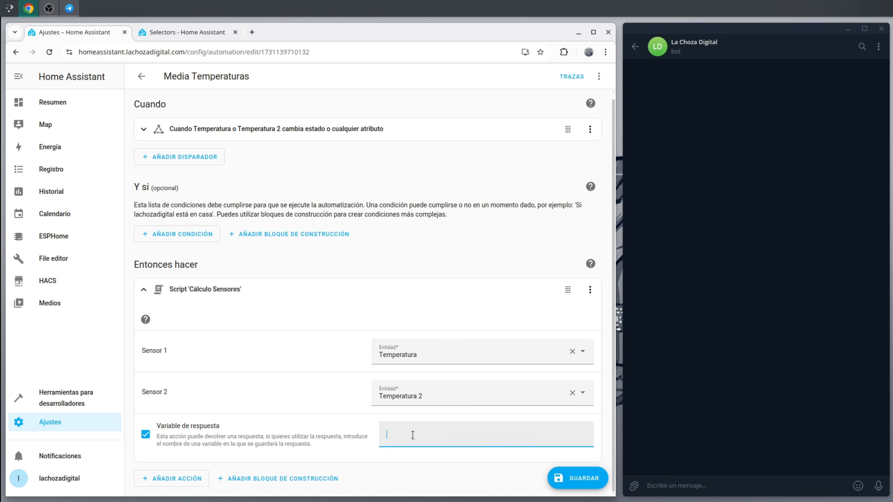
{"action": "type", "text": "calculo"}
{"action": "key", "text": "Tab"}
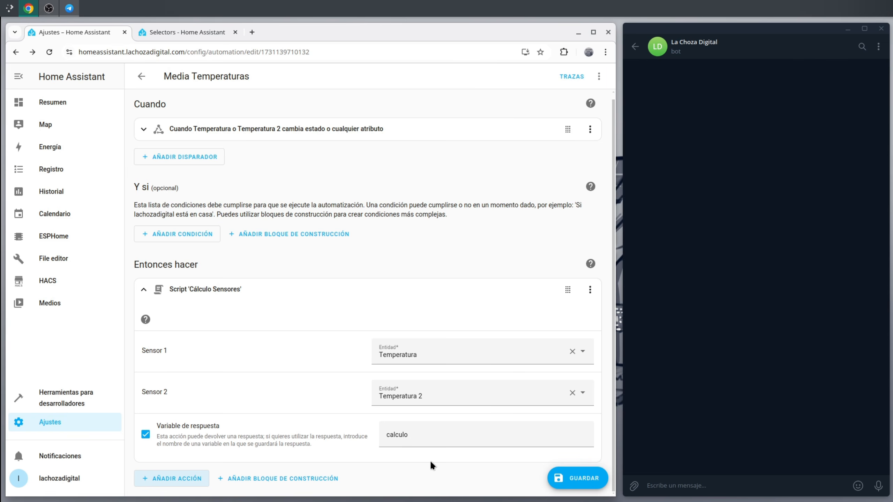
Add an action that sends a notification through the personal Telegram notify service after the script action
{"action": "left_click", "coordinate": [153, 479]}
{"action": "type", "text": "telegram"}
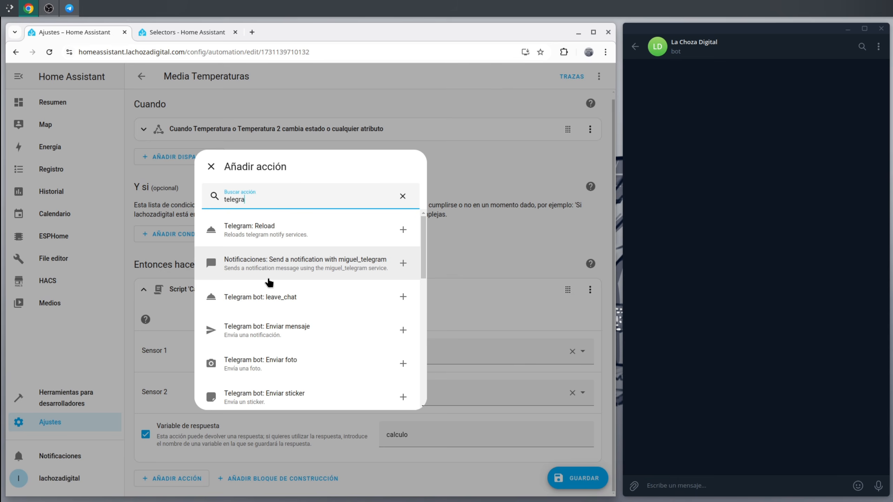
{"action": "left_click", "coordinate": [286, 279]}
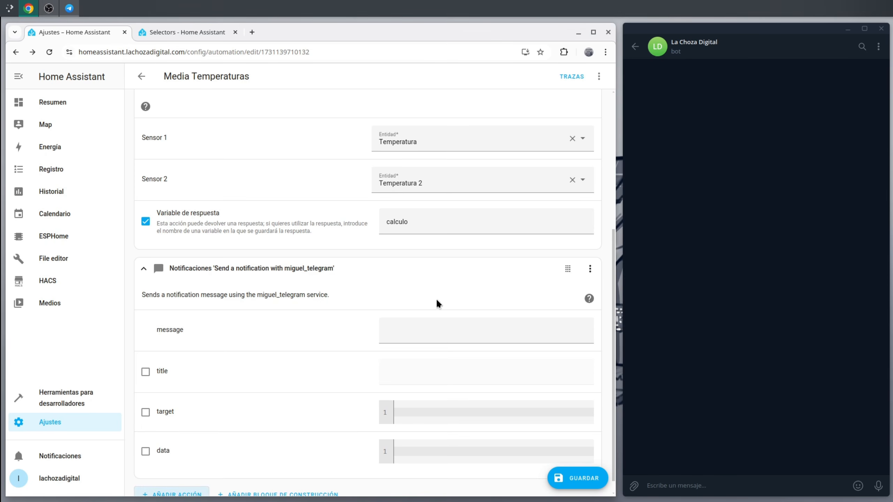
Set the notification message to "La temperatura media es {{ calculo.media }}", enclosed in double quotes, and save the automation
{"action": "left_click", "coordinate": [432, 319]}
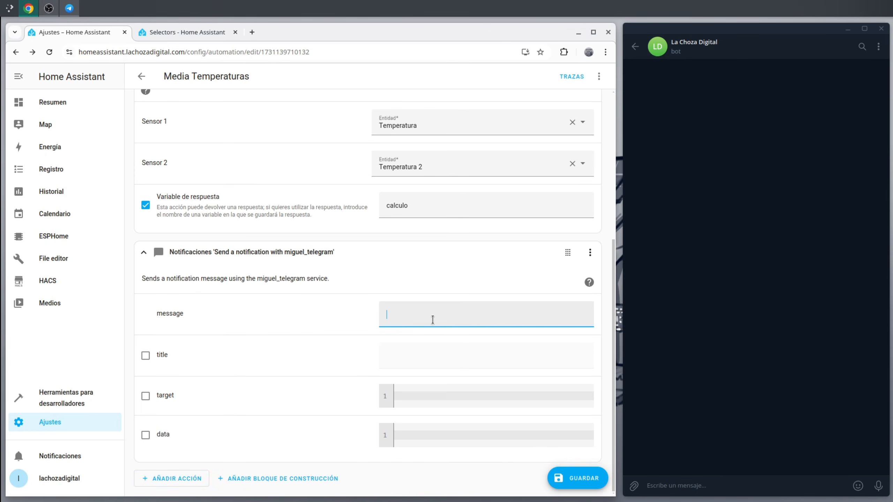
{"action": "type", "text": "La temperatura media es {{"}
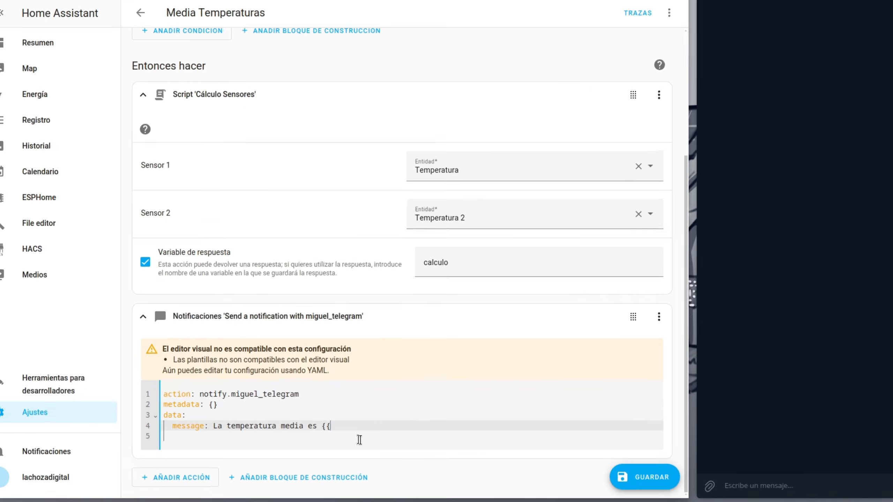
{"action": "type", "text": " calculo"}
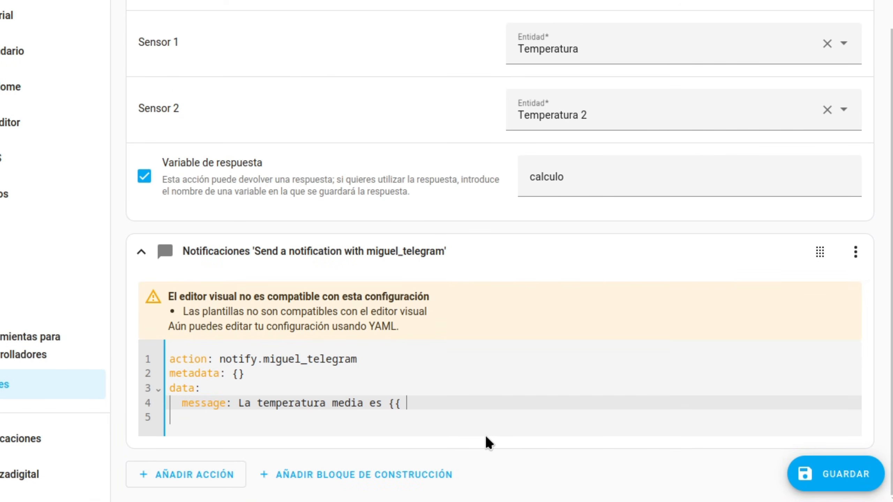
{"action": "type", "text": ".media"}
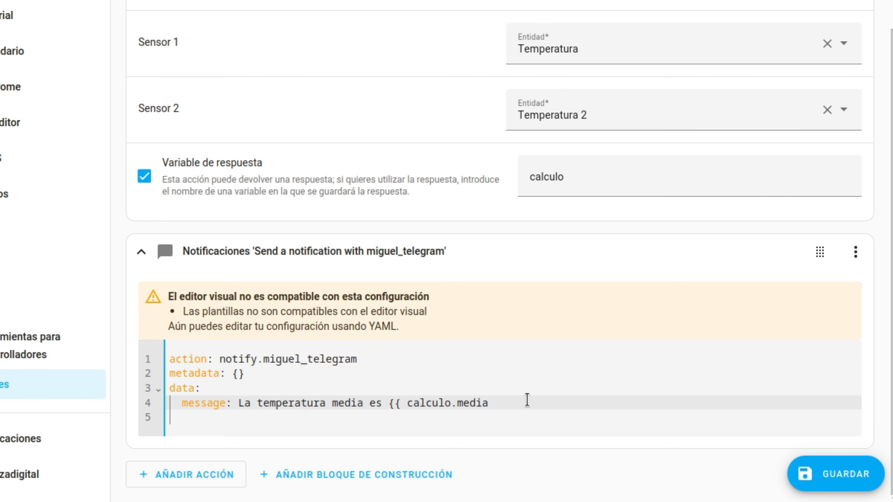
{"action": "type", "text": "}}\""}
{"action": "left_click", "coordinate": [238, 403]}
{"action": "type", "text": "\""}
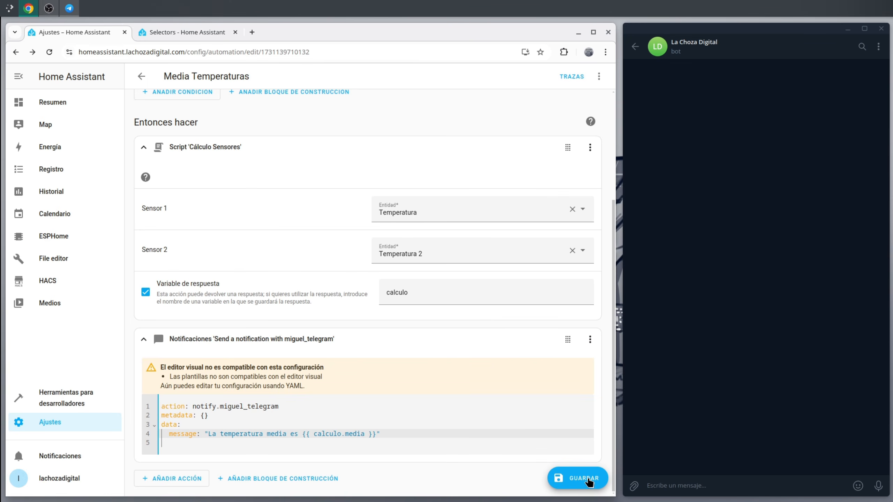
{"action": "left_click", "coordinate": [589, 480]}
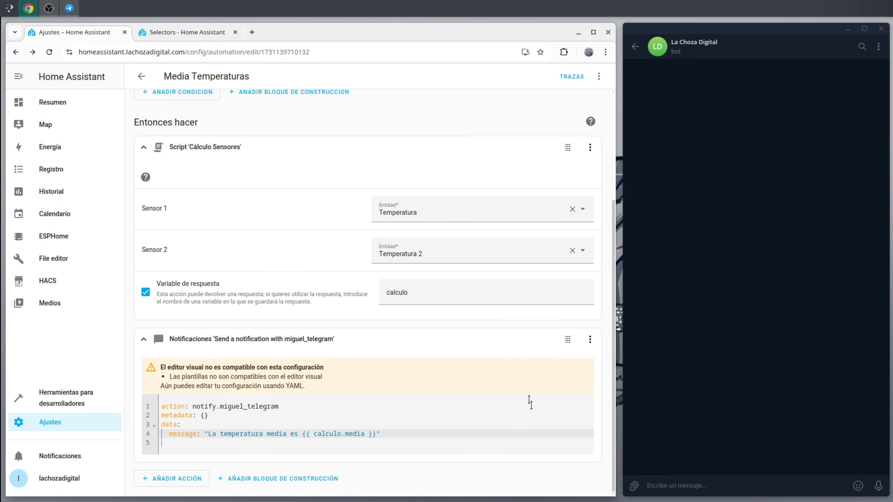
{"action": "scroll", "coordinate": [527, 395], "scroll_direction": "up", "scroll_amount": 4}
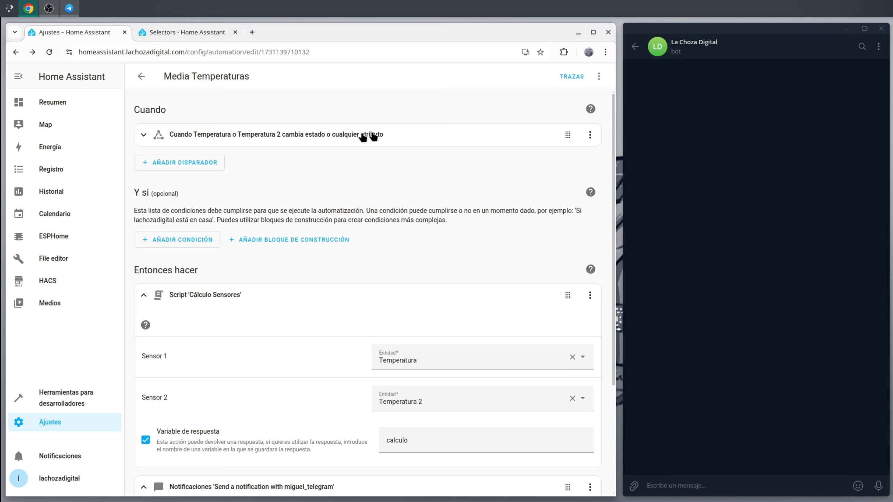
{"action": "scroll", "coordinate": [509, 275], "scroll_direction": "down", "scroll_amount": 4}
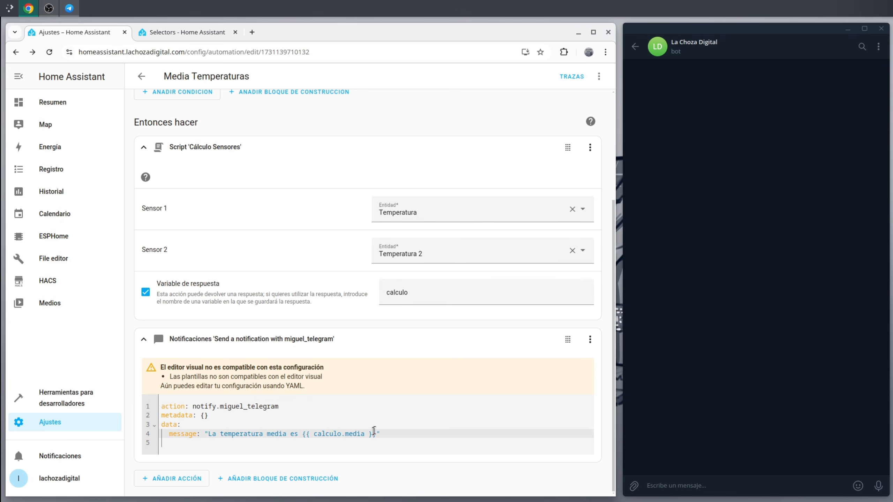
{"action": "left_click", "coordinate": [322, 433]}
{"action": "scroll", "coordinate": [489, 387], "scroll_direction": "up", "scroll_amount": 1}
{"action": "scroll", "coordinate": [489, 388], "scroll_direction": "up", "scroll_amount": 1}
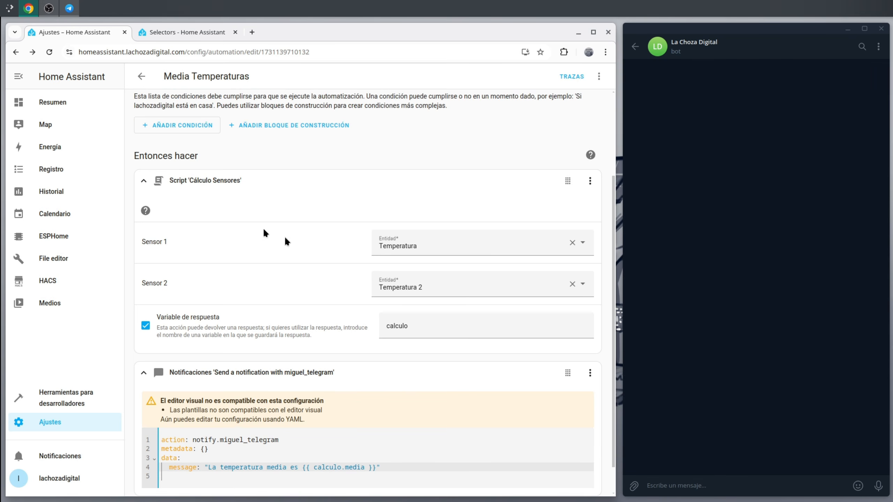
Test the automation from the Resumen dashboard by setting Temperatura to 25 and Temperatura 2 first to 25, finally to 23
{"action": "left_click", "coordinate": [48, 103]}
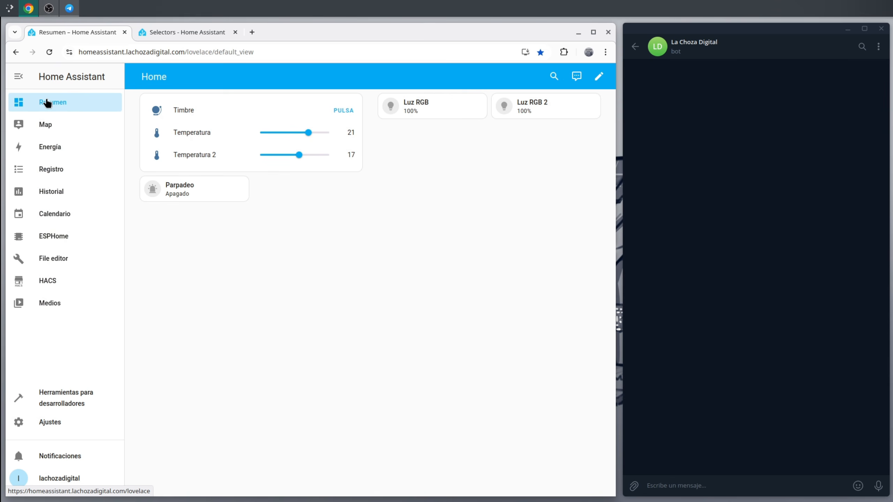
{"action": "mouse_move", "coordinate": [309, 135]}
{"action": "left_click_drag", "start_coordinate": [309, 136], "coordinate": [317, 136]}
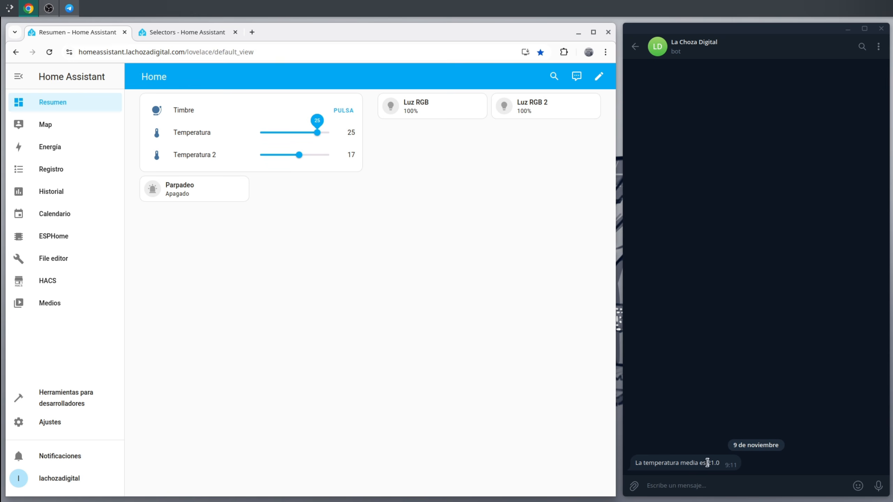
{"action": "mouse_move", "coordinate": [297, 158]}
{"action": "left_click_drag", "start_coordinate": [297, 158], "coordinate": [319, 163]}
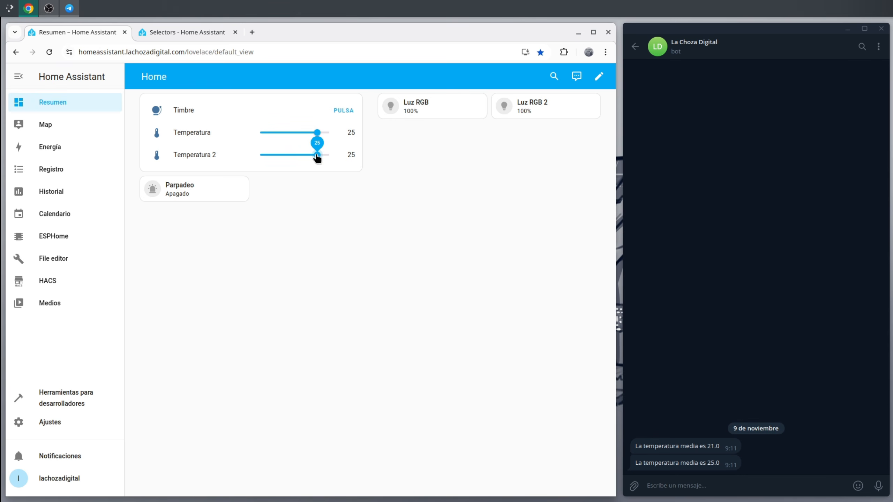
{"action": "left_click_drag", "start_coordinate": [316, 157], "coordinate": [314, 156]}
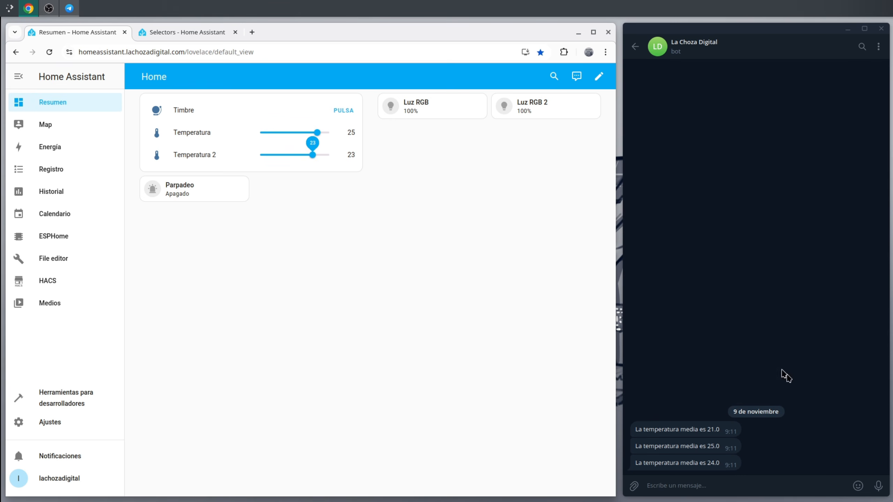